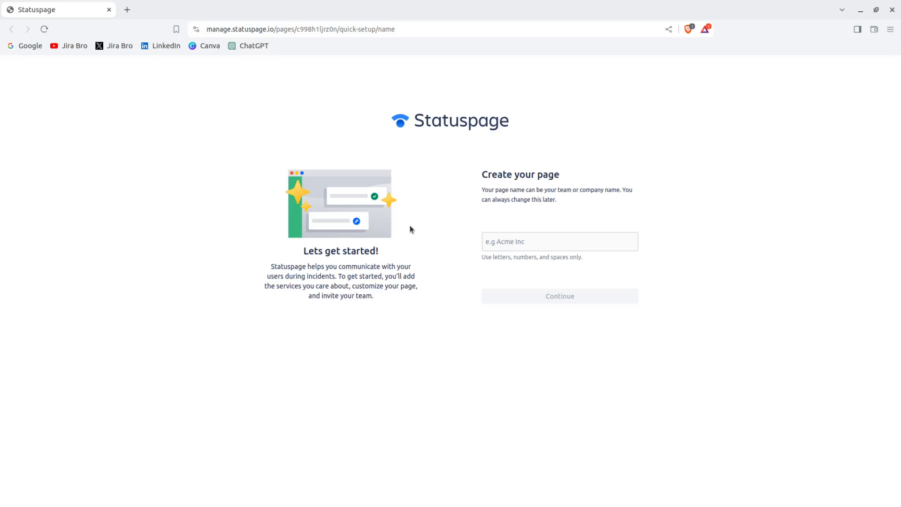
Name the new status page Jira Bro and start building it from the welcome screen.
{"action": "left_click", "coordinate": [493, 245]}
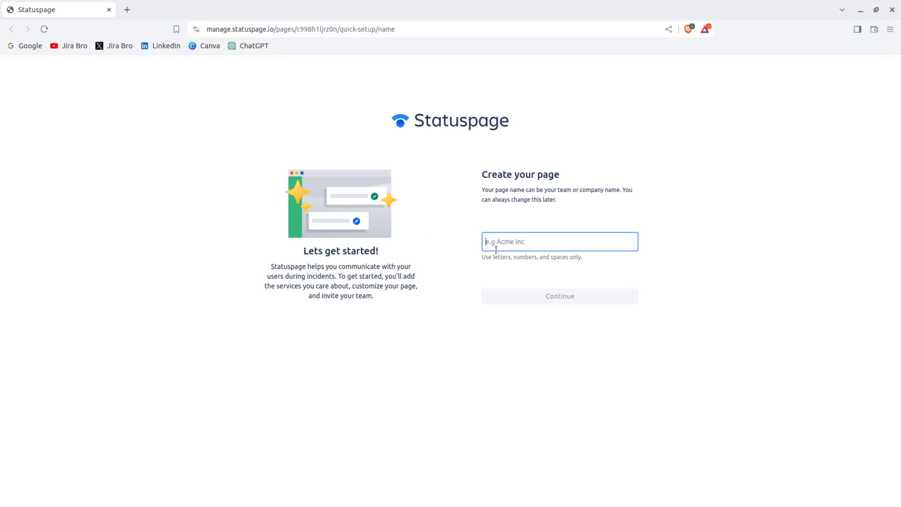
{"action": "type", "text": "Jira Bro"}
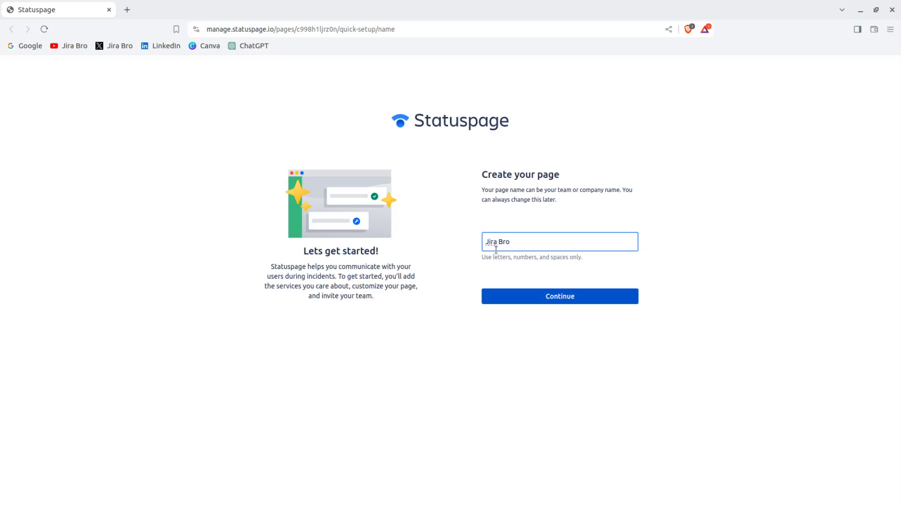
{"action": "left_click", "coordinate": [498, 294]}
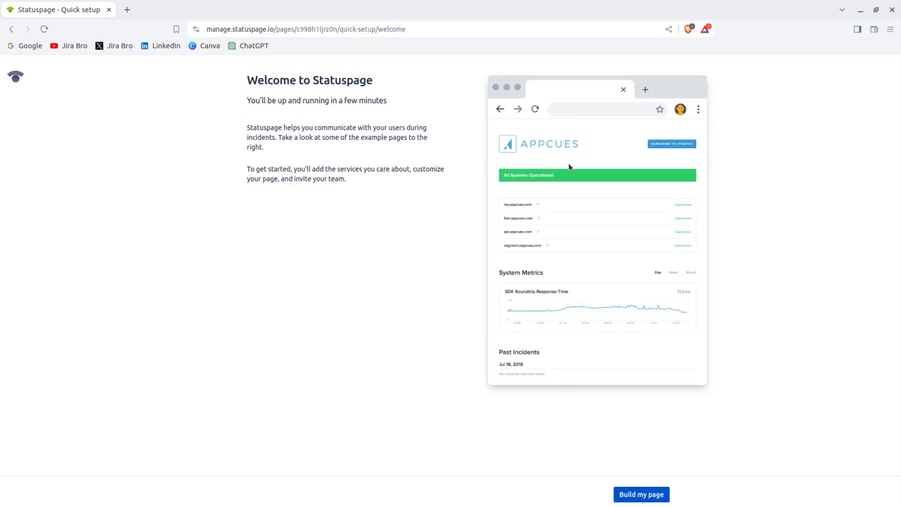
{"action": "left_click_drag", "start_coordinate": [248, 77], "coordinate": [356, 94]}
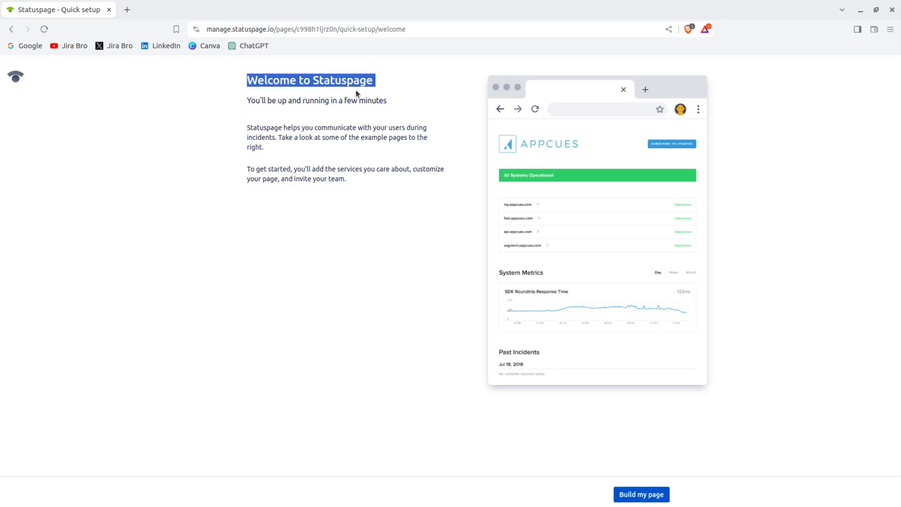
{"action": "left_click", "coordinate": [358, 94]}
{"action": "left_click", "coordinate": [644, 495]}
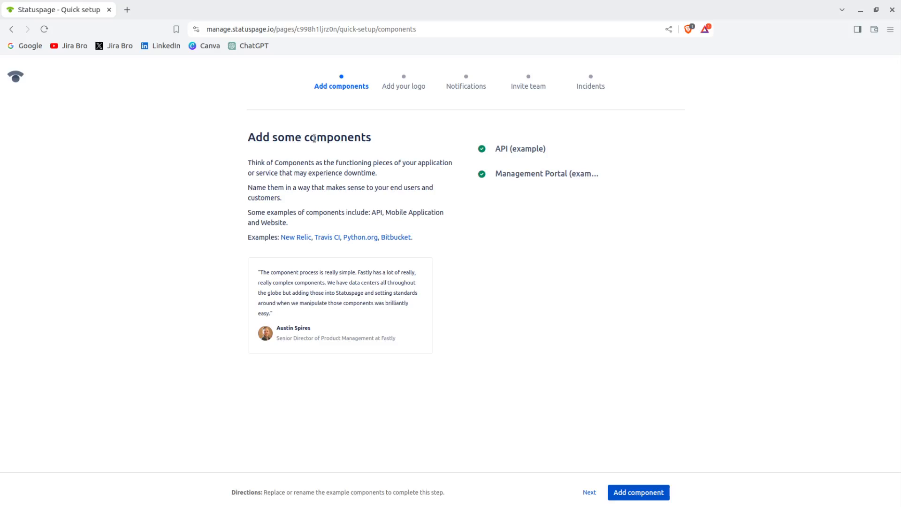
Create a component named Jira Bro CRM that doesn't belong to a group.
{"action": "left_click", "coordinate": [646, 491]}
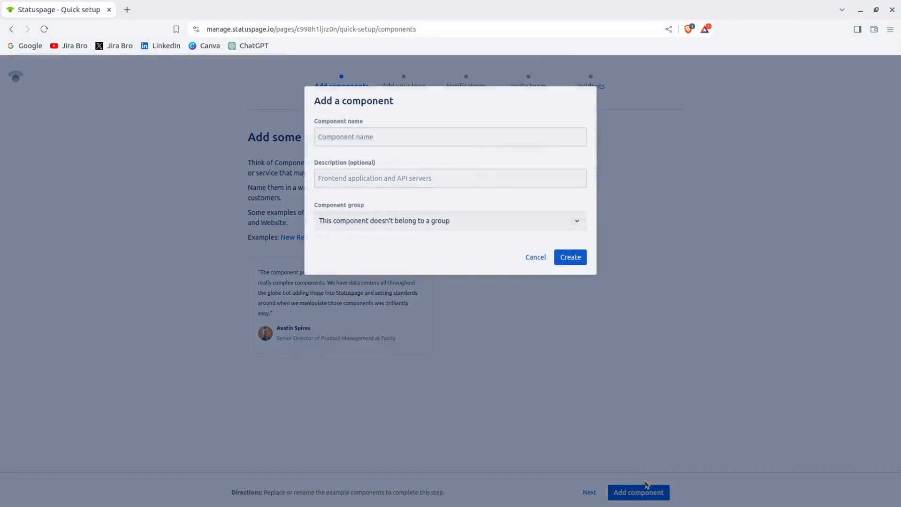
{"action": "left_click", "coordinate": [330, 141]}
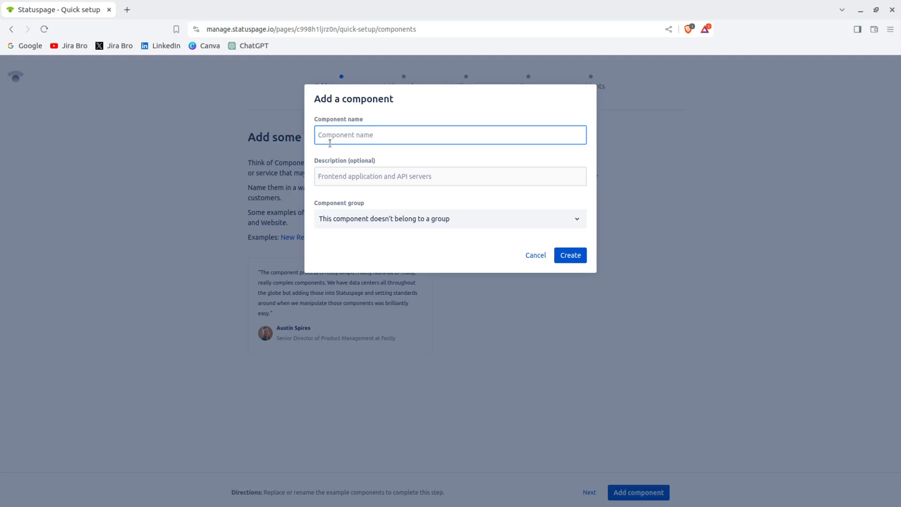
{"action": "type", "text": "Jira"}
{"action": "type", "text": "Software"}
{"action": "key", "text": "BackSpace"}
{"action": "key", "text": "BackSpace"}
{"action": "key", "text": "BackSpace"}
{"action": "key", "text": "BackSpace"}
{"action": "key", "text": "BackSpace"}
{"action": "key", "text": "BackSpace"}
{"action": "type", "text": "Bro CRM"}
{"action": "left_click", "coordinate": [363, 220]}
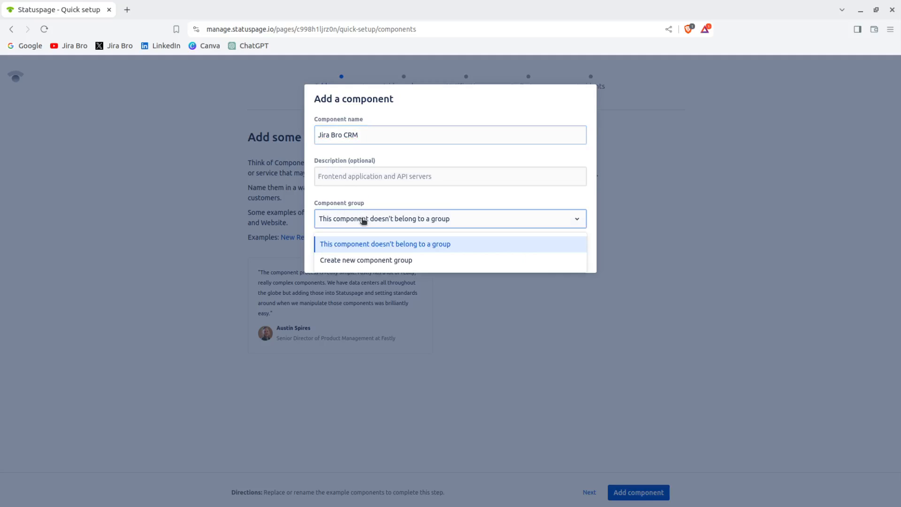
{"action": "left_click", "coordinate": [364, 221]}
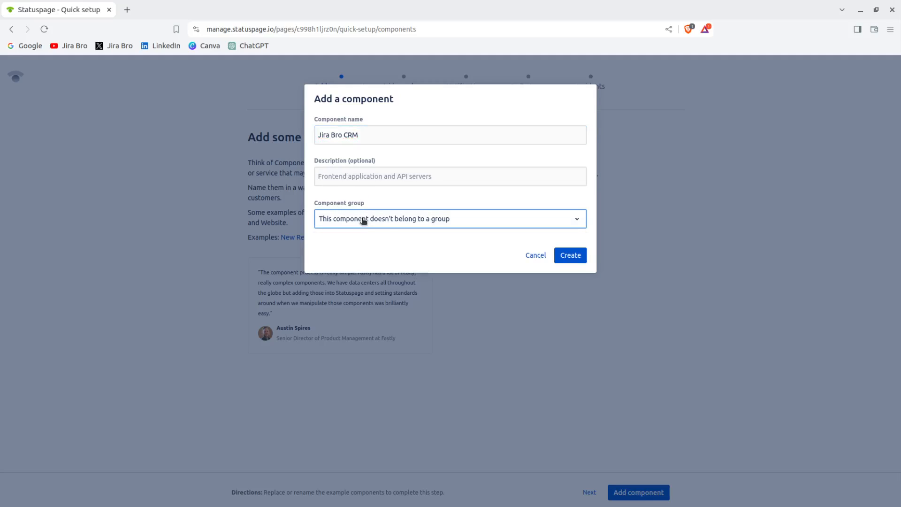
{"action": "left_click", "coordinate": [566, 258]}
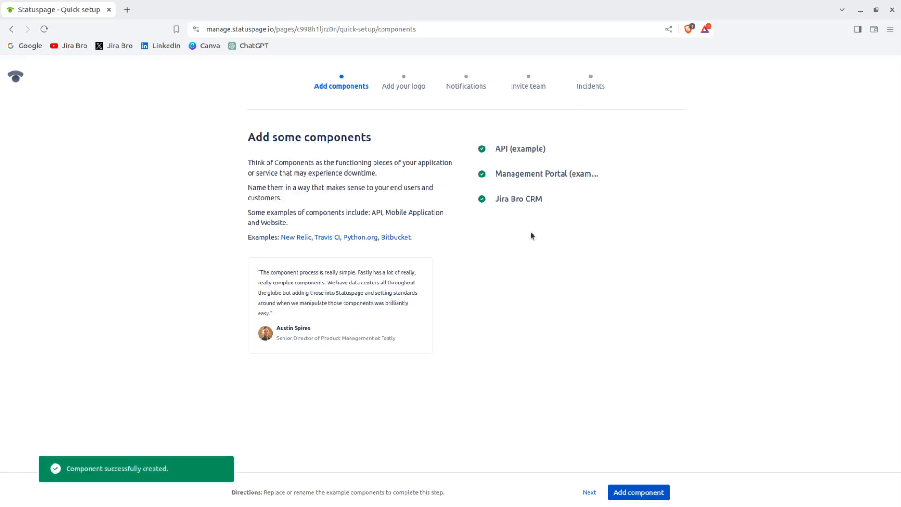
Create a second component named Jira Bro E-Commerce without a description or group.
{"action": "left_click", "coordinate": [625, 493]}
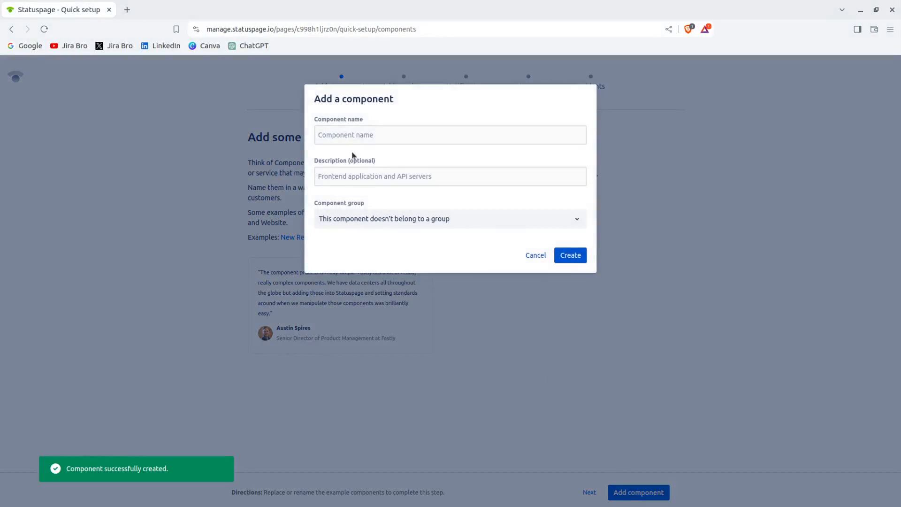
{"action": "left_click", "coordinate": [343, 139]}
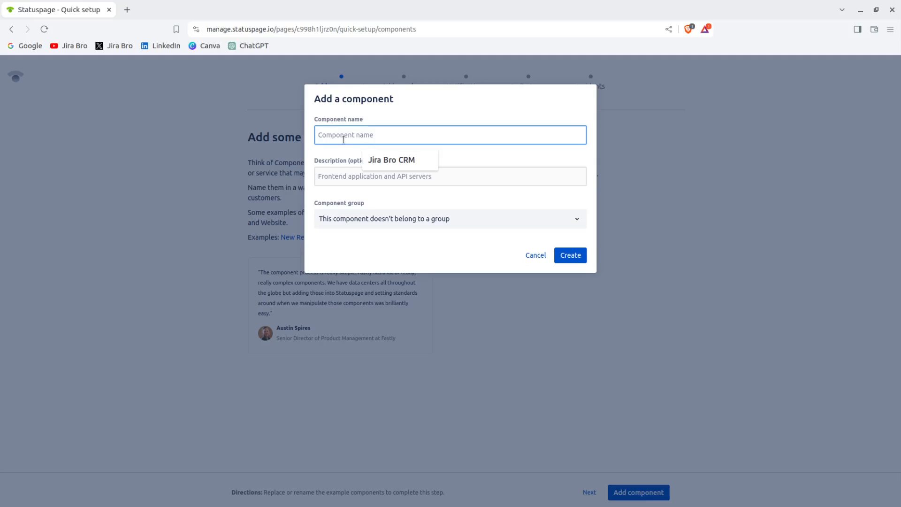
{"action": "type", "text": "Jira Bro E-Comme"}
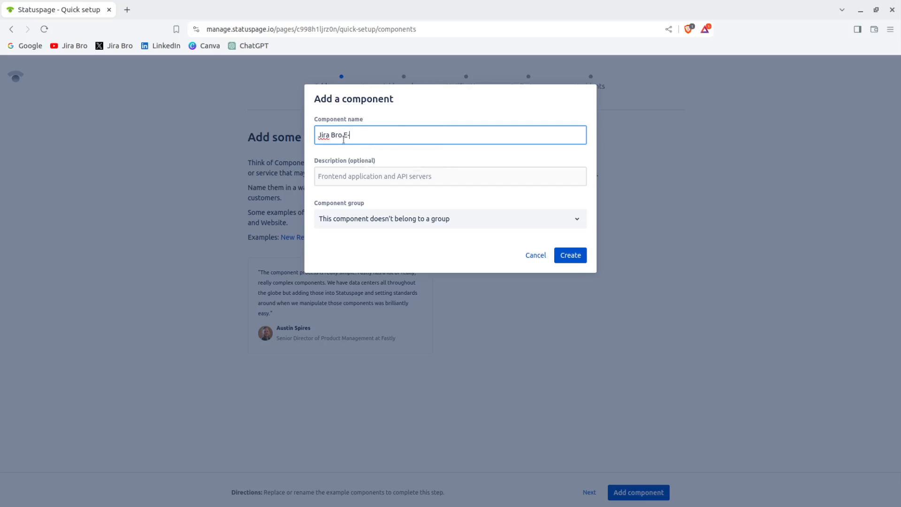
{"action": "type", "text": "rce"}
{"action": "left_click", "coordinate": [569, 255]}
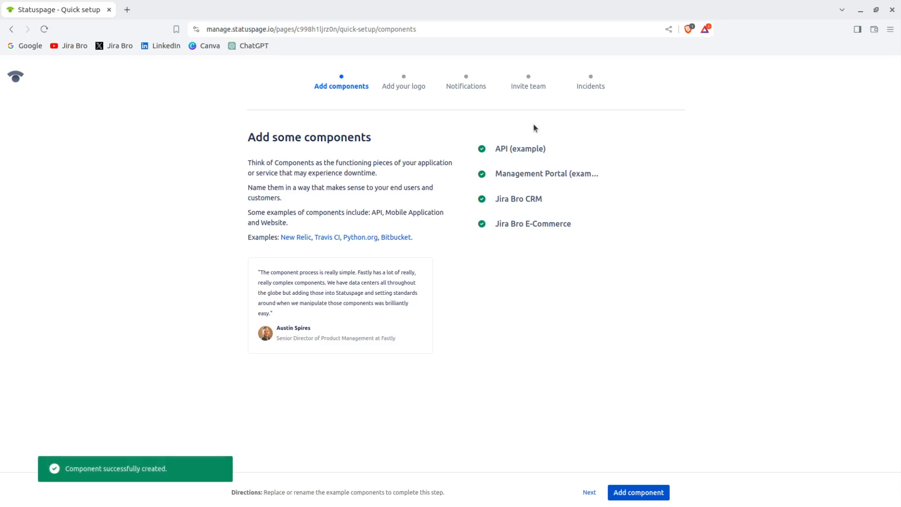
Create another component named API without a description or group.
{"action": "left_click", "coordinate": [632, 489]}
{"action": "left_click", "coordinate": [358, 137]}
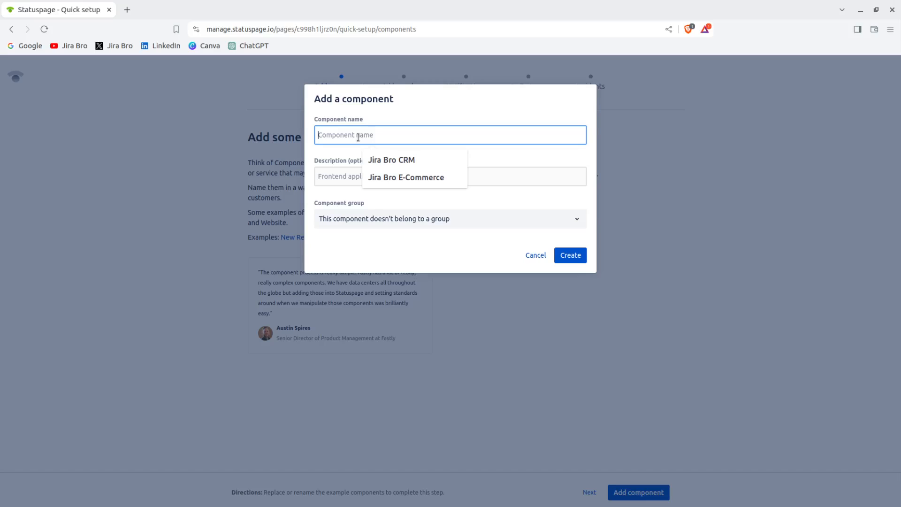
{"action": "type", "text": "API"}
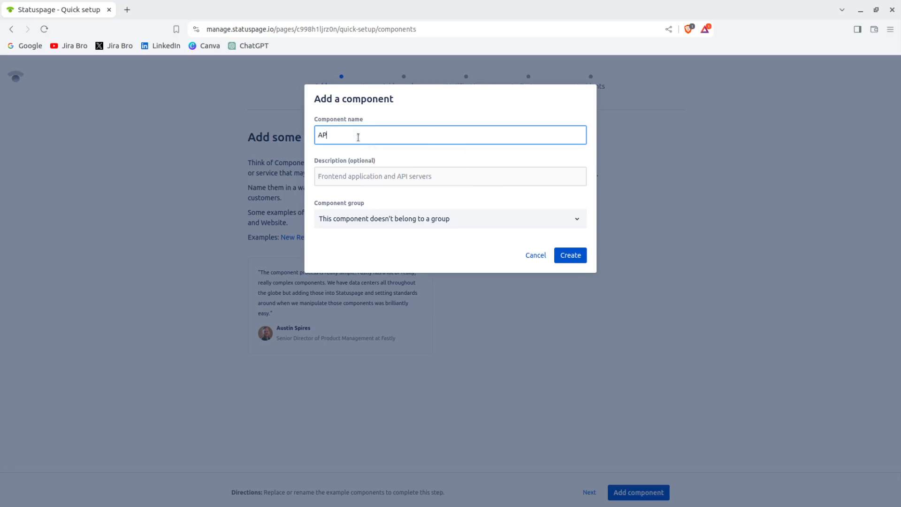
{"action": "left_click", "coordinate": [566, 255]}
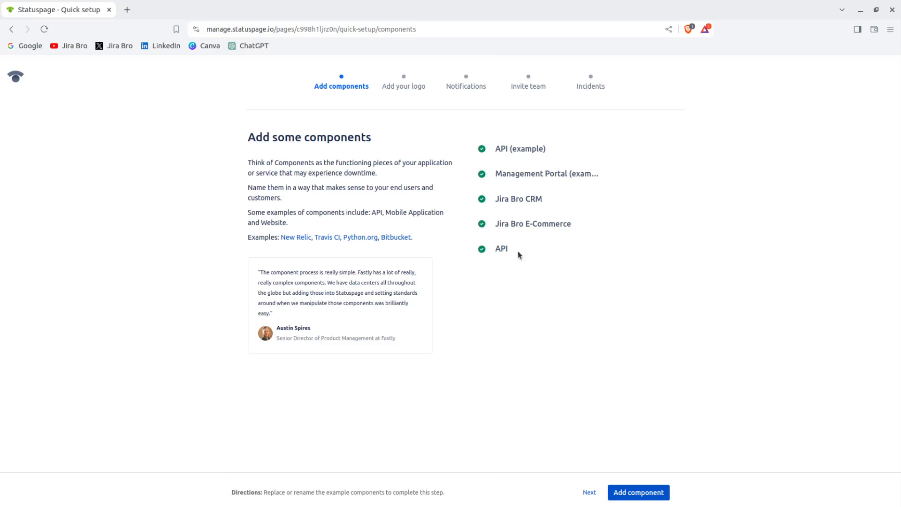
Finish the components stage and skip the logo upload to reach the notifications stage.
{"action": "left_click", "coordinate": [649, 496]}
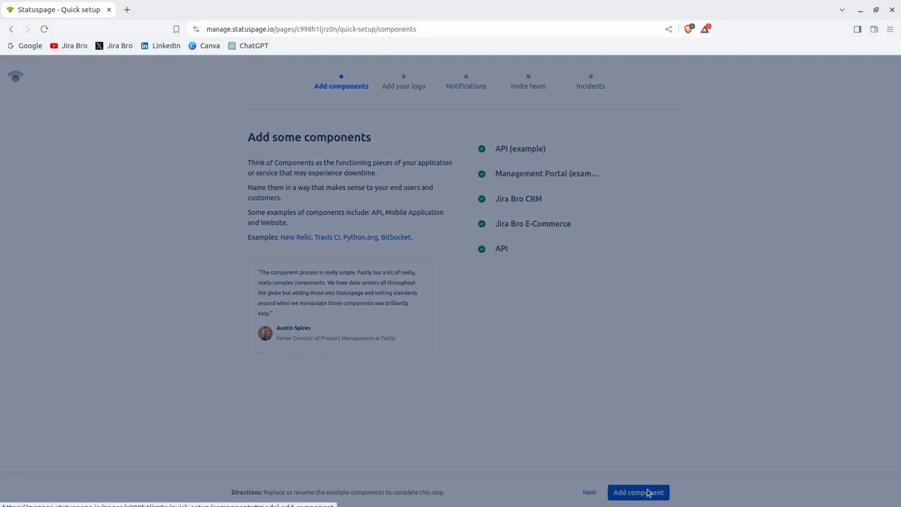
{"action": "left_click", "coordinate": [543, 296]}
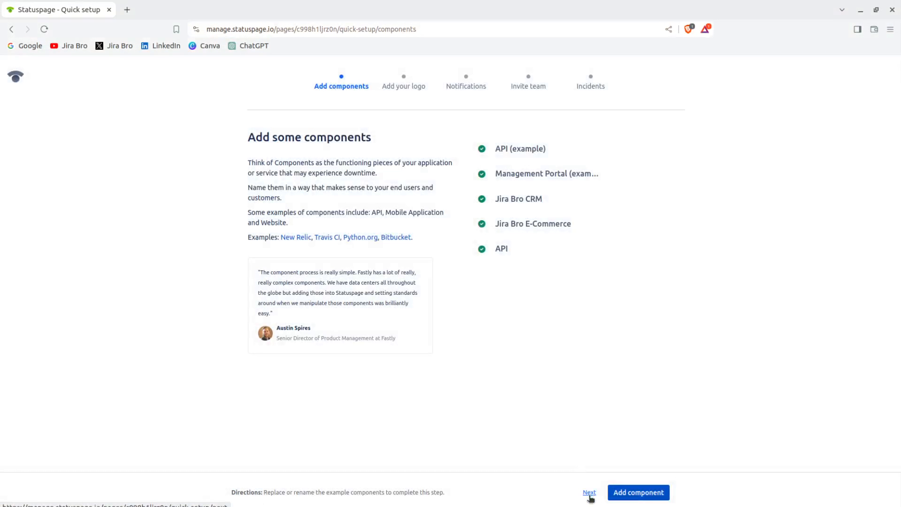
{"action": "left_click", "coordinate": [590, 492]}
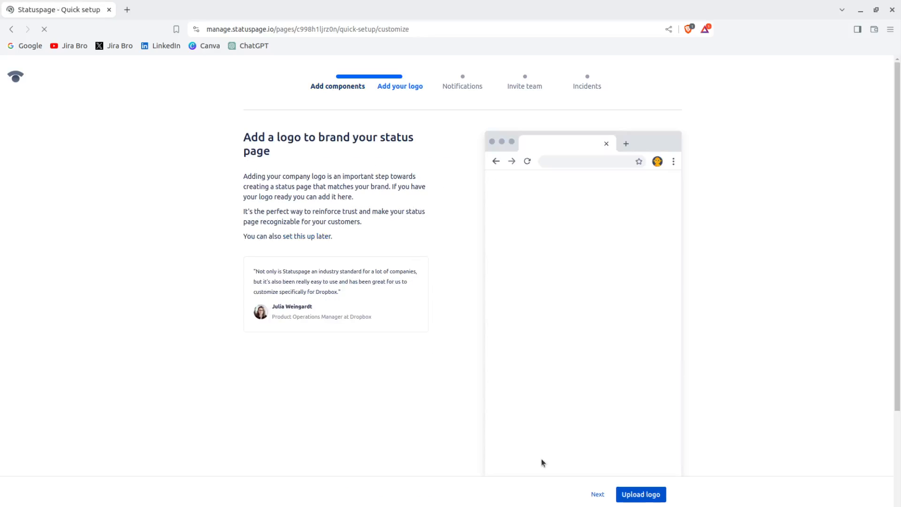
{"action": "left_click", "coordinate": [598, 495]}
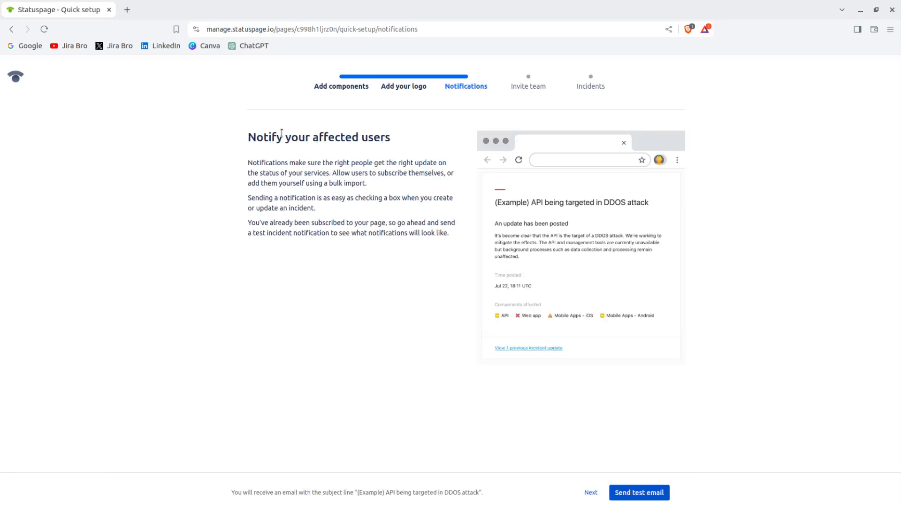
Send a test incident notification email and continue to the team invitation stage.
{"action": "left_click_drag", "start_coordinate": [277, 136], "coordinate": [479, 142]}
{"action": "left_click", "coordinate": [480, 141]}
{"action": "left_click", "coordinate": [648, 493]}
{"action": "left_click", "coordinate": [590, 492]}
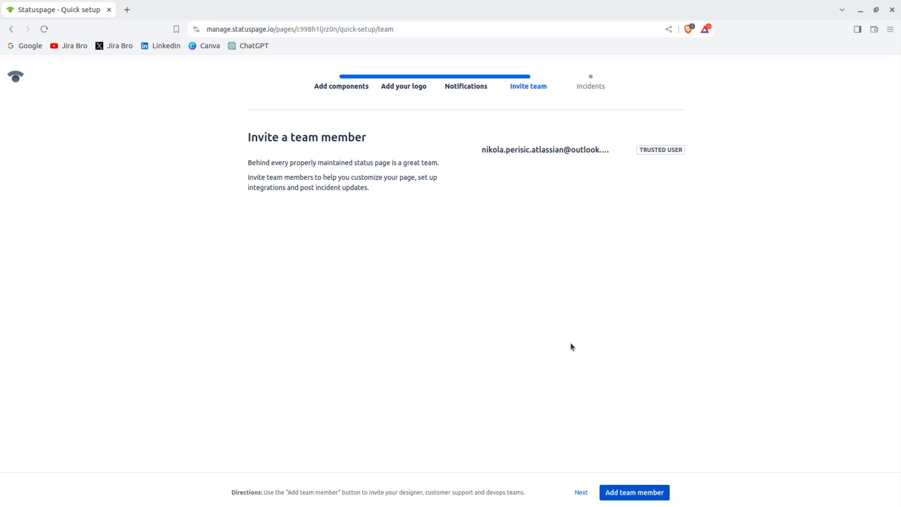
Skip inviting team members, and save and exit the quick setup from the incidents stage.
{"action": "left_click", "coordinate": [581, 492]}
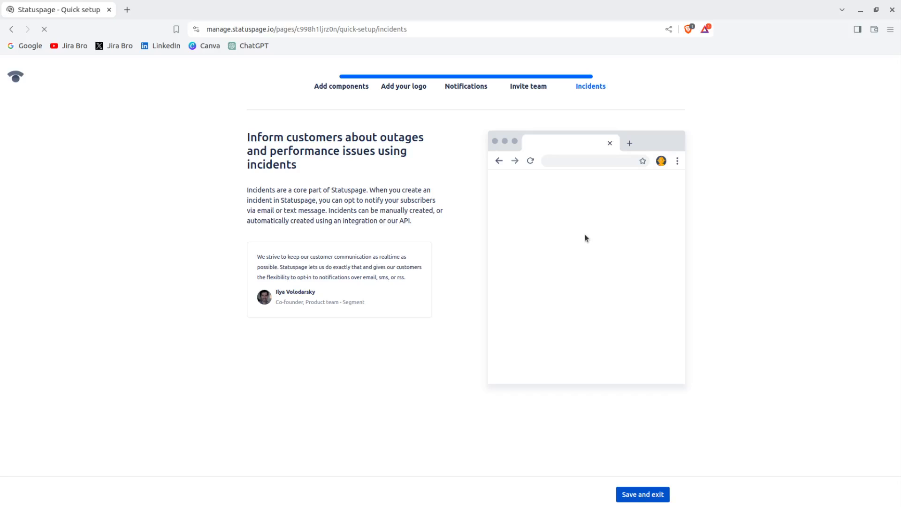
{"action": "left_click_drag", "start_coordinate": [255, 138], "coordinate": [382, 151]}
{"action": "left_click", "coordinate": [406, 178]}
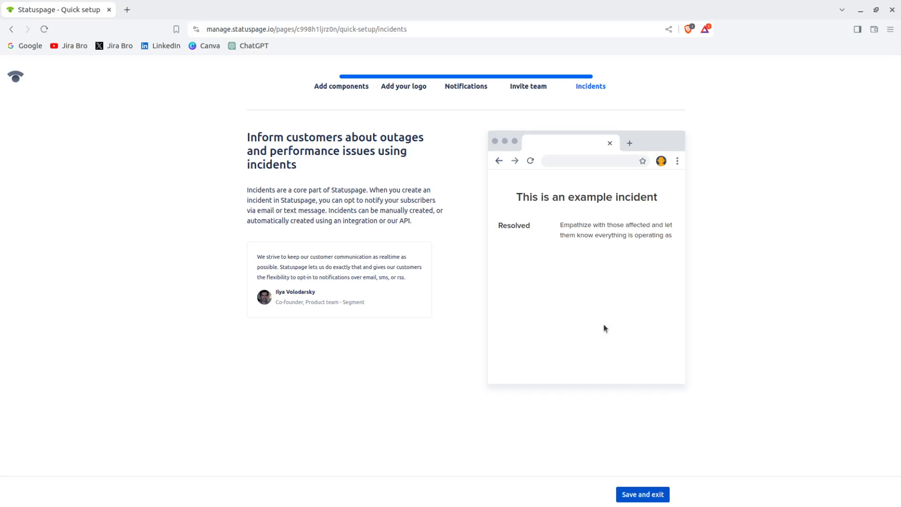
{"action": "left_click", "coordinate": [636, 493]}
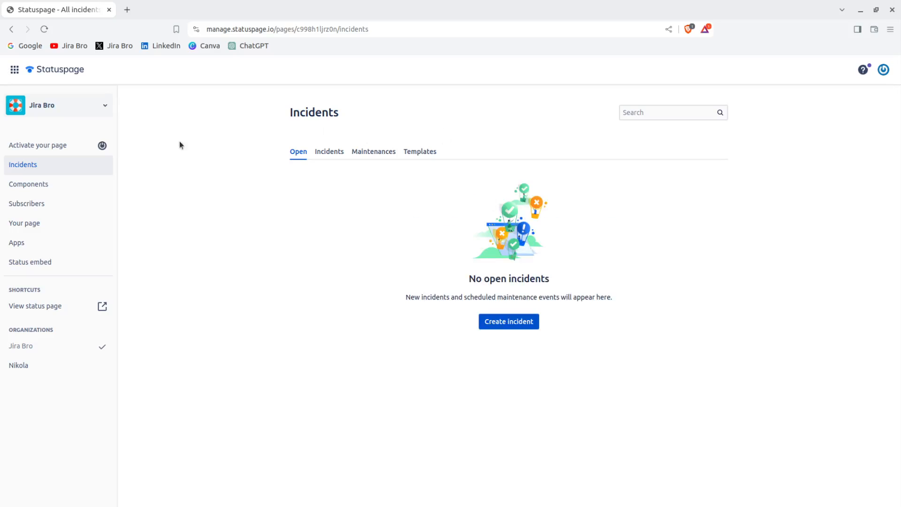
Activate the page on the Free plan, accepting the loss of role based access control.
{"action": "left_click", "coordinate": [74, 145]}
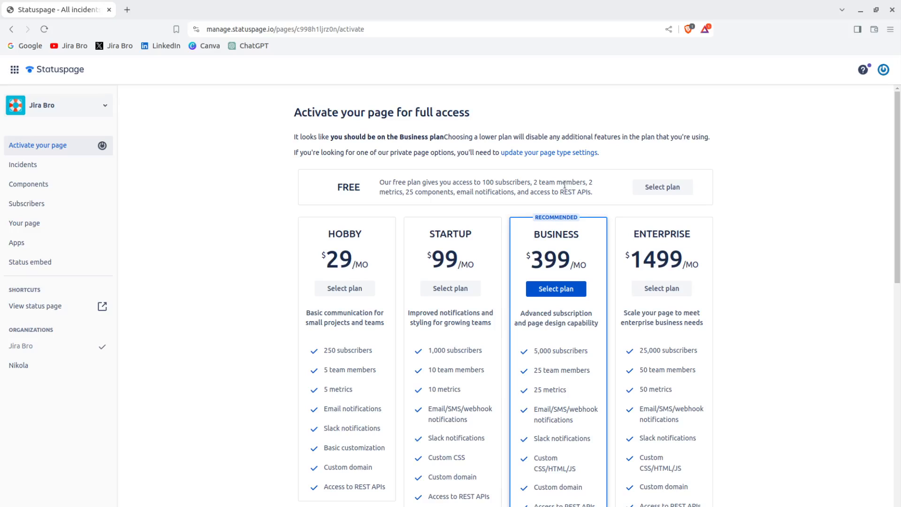
{"action": "left_click", "coordinate": [662, 186]}
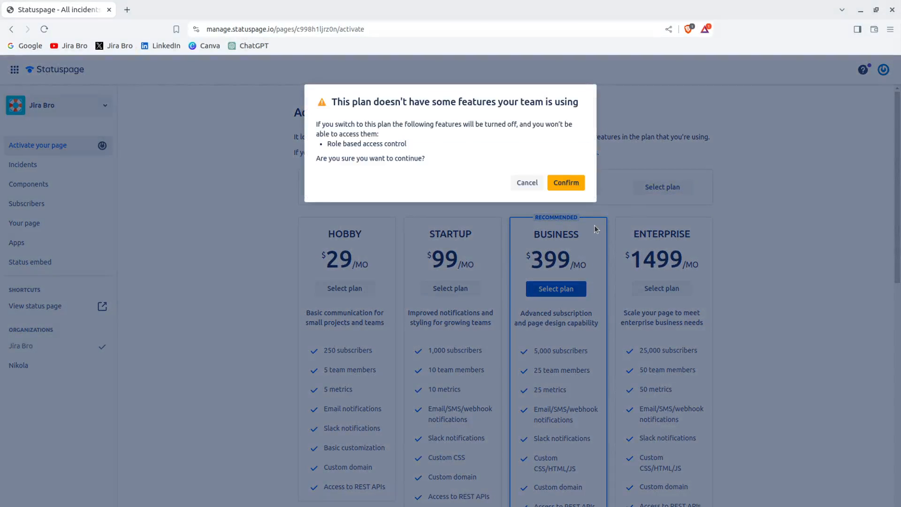
{"action": "left_click", "coordinate": [569, 184]}
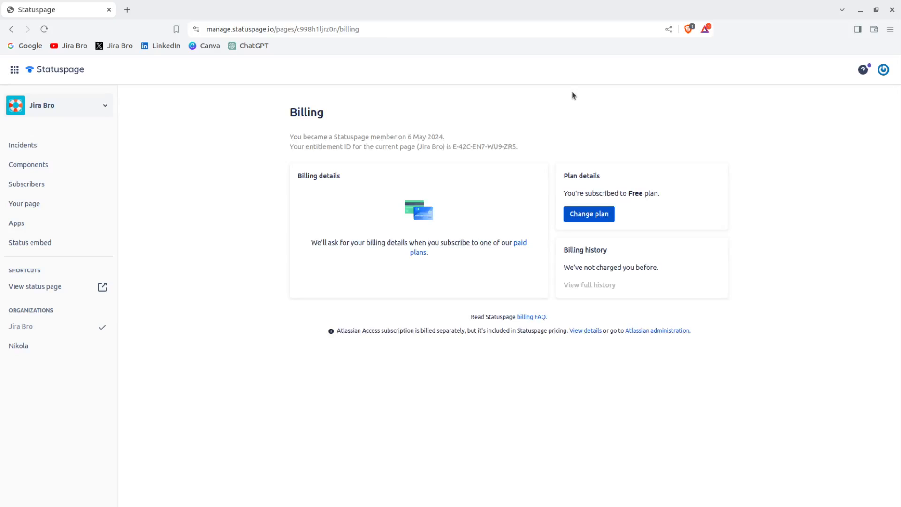
Go to the incidents overview and open the public status page to examine its component uptime and past incidents.
{"action": "left_click", "coordinate": [74, 147]}
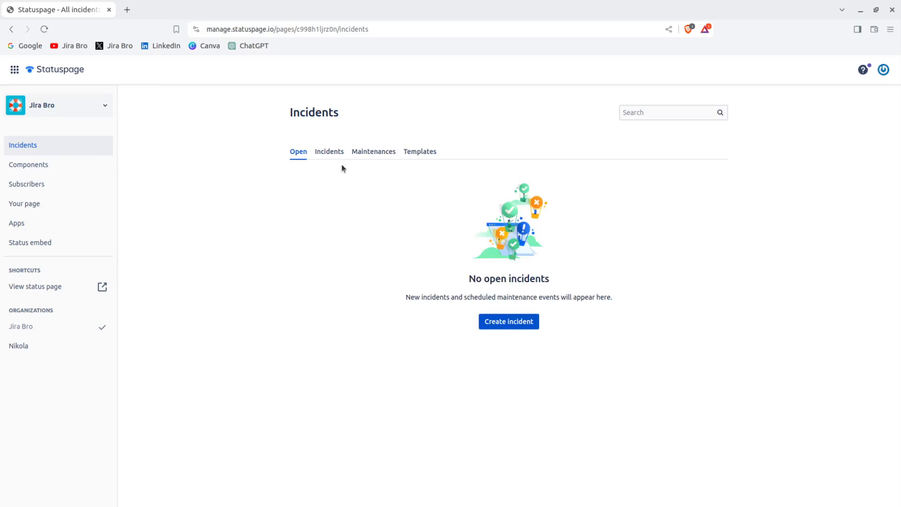
{"action": "left_click", "coordinate": [71, 285]}
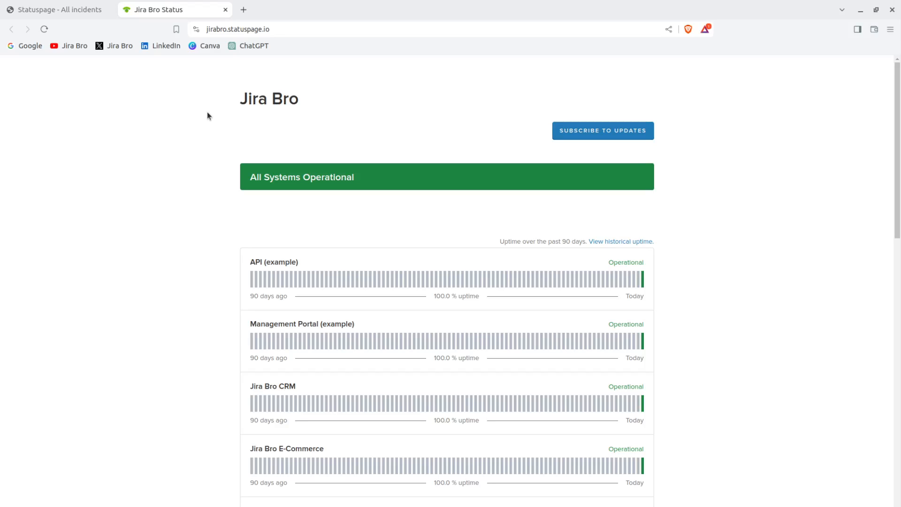
{"action": "left_click", "coordinate": [48, 10]}
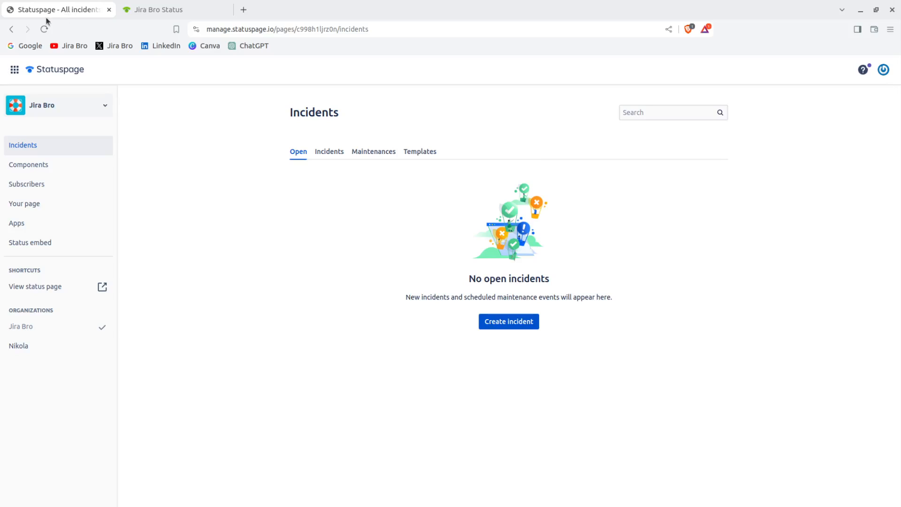
{"action": "left_click", "coordinate": [161, 14]}
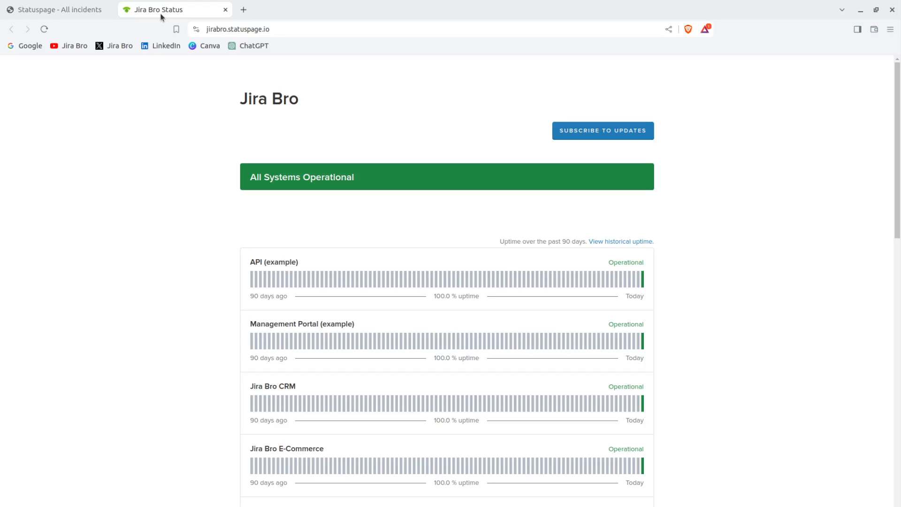
{"action": "scroll", "coordinate": [448, 212], "scroll_direction": "down", "scroll_amount": 10}
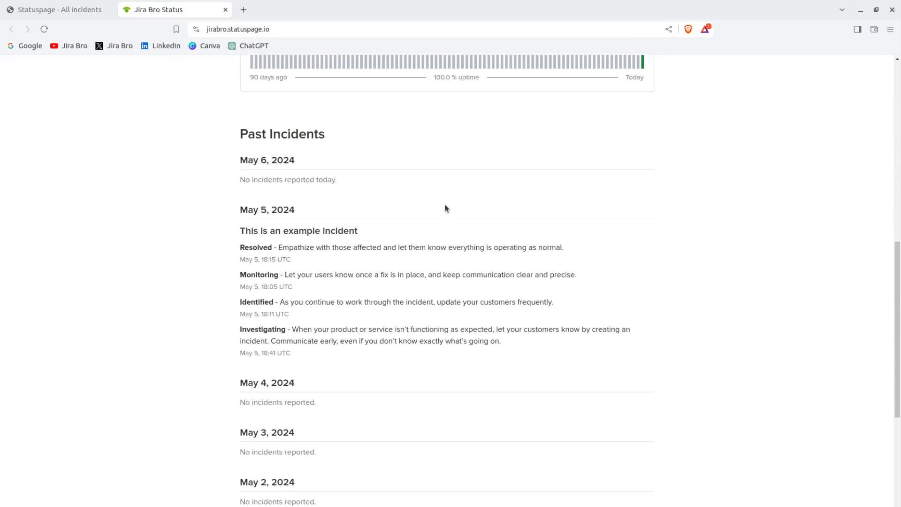
{"action": "scroll", "coordinate": [446, 207], "scroll_direction": "down", "scroll_amount": 2}
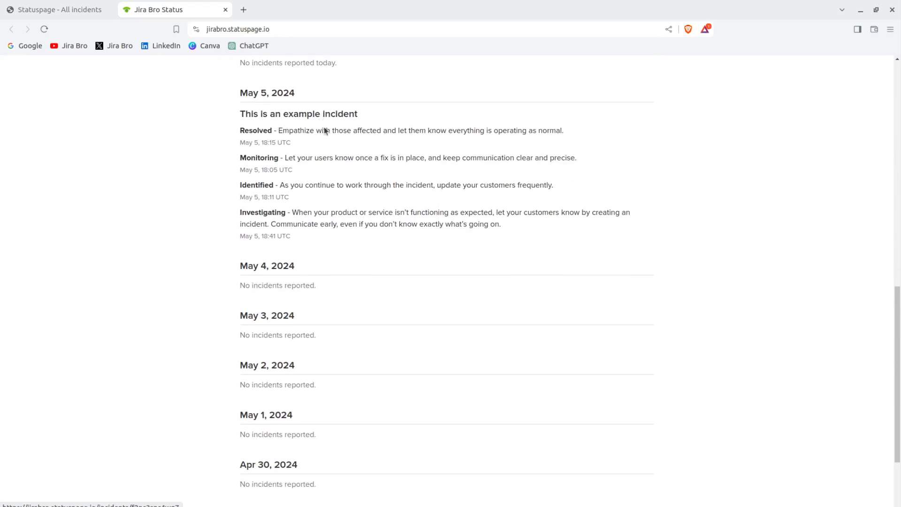
{"action": "scroll", "coordinate": [409, 271], "scroll_direction": "down", "scroll_amount": 3}
{"action": "scroll", "coordinate": [411, 273], "scroll_direction": "up", "scroll_amount": 12}
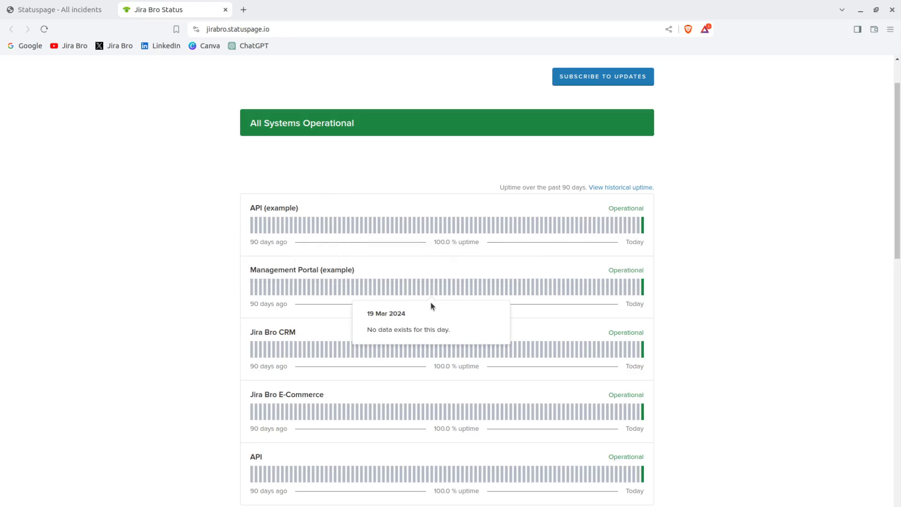
Return to the page management site and permanently delete the API (example) component, entering DELETE as the confirmation.
{"action": "scroll", "coordinate": [430, 306], "scroll_direction": "down", "scroll_amount": 5}
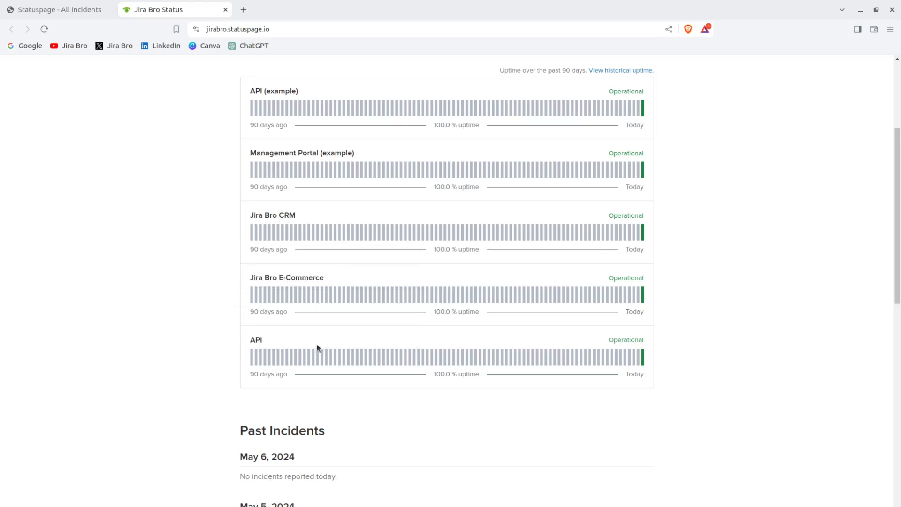
{"action": "left_click", "coordinate": [31, 12]}
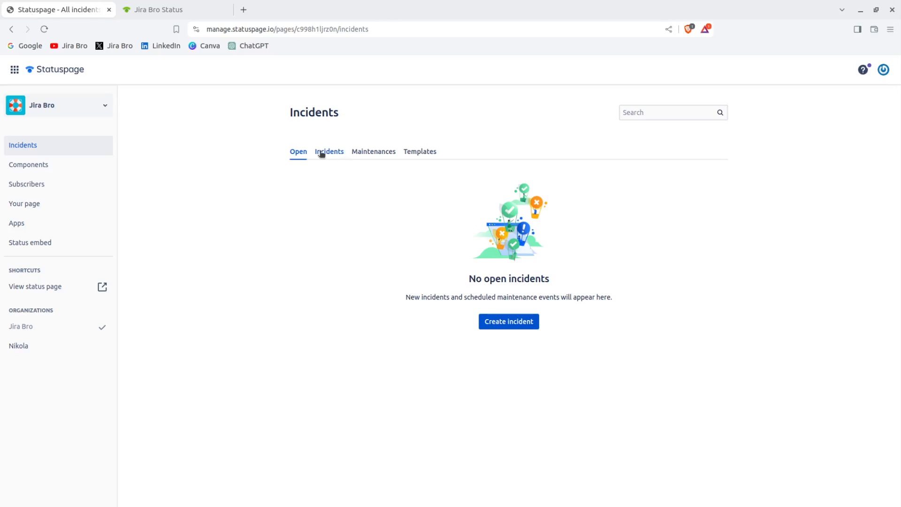
{"action": "left_click", "coordinate": [79, 164]}
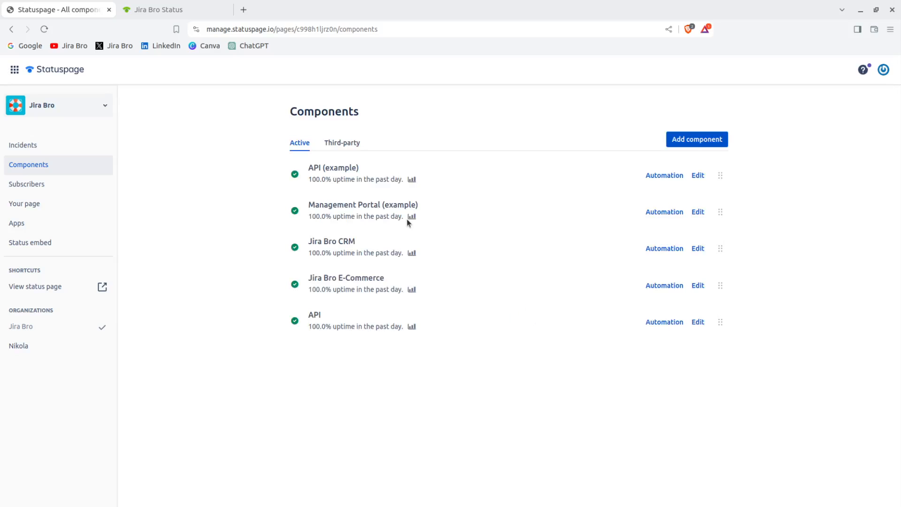
{"action": "left_click", "coordinate": [698, 175]}
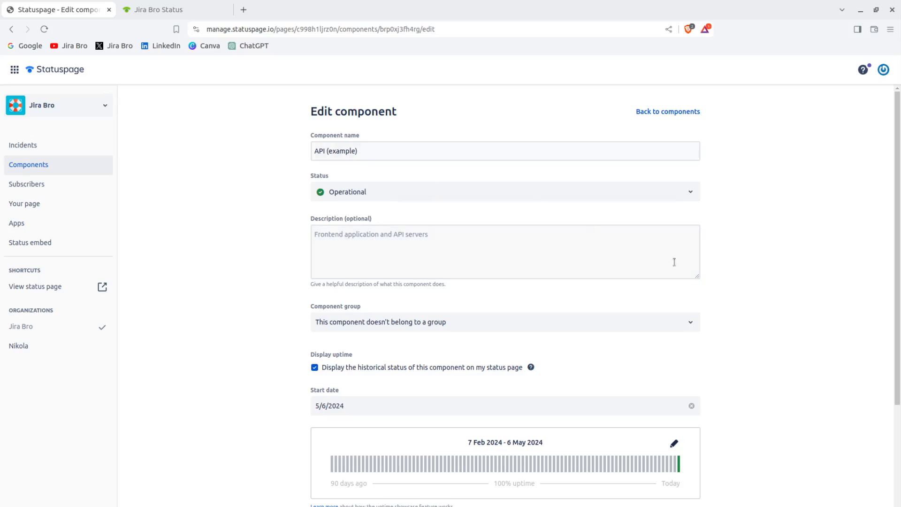
{"action": "scroll", "coordinate": [674, 262], "scroll_direction": "down", "scroll_amount": 3}
{"action": "left_click", "coordinate": [684, 484]}
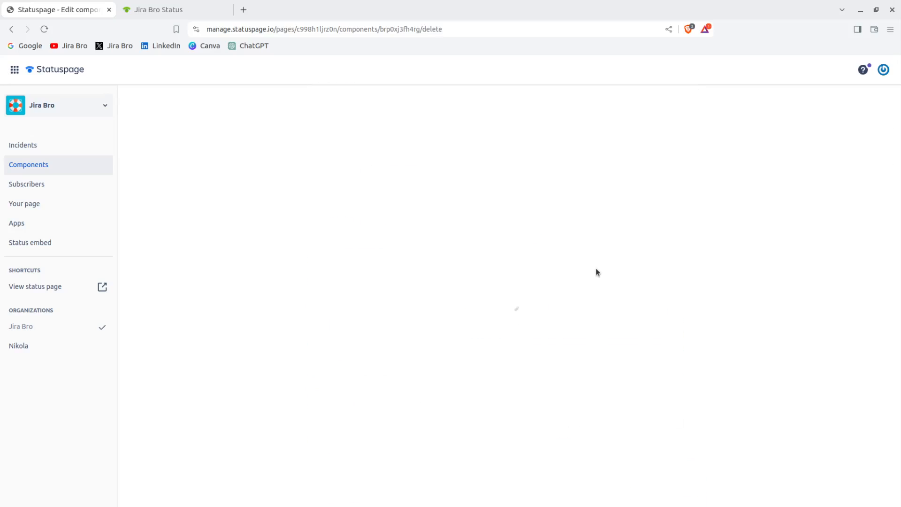
{"action": "left_click", "coordinate": [362, 185]}
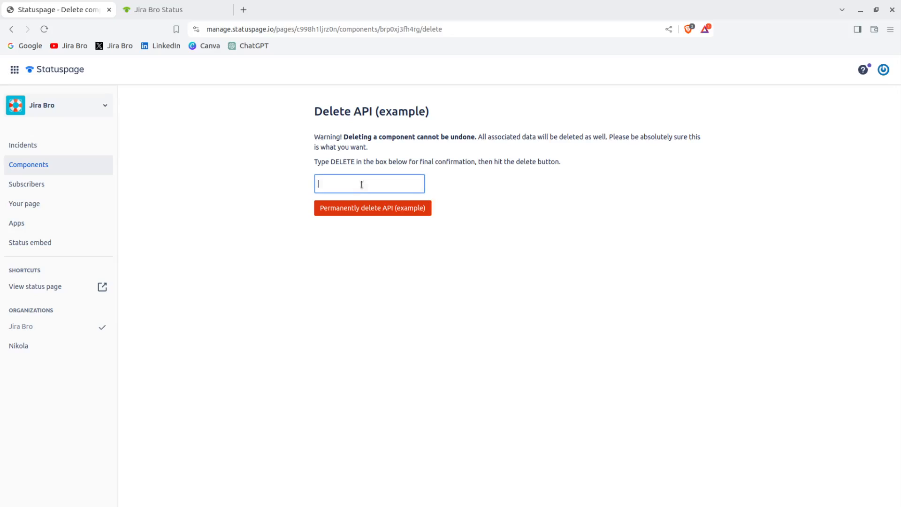
{"action": "type", "text": "DELETE"}
{"action": "left_click", "coordinate": [373, 209]}
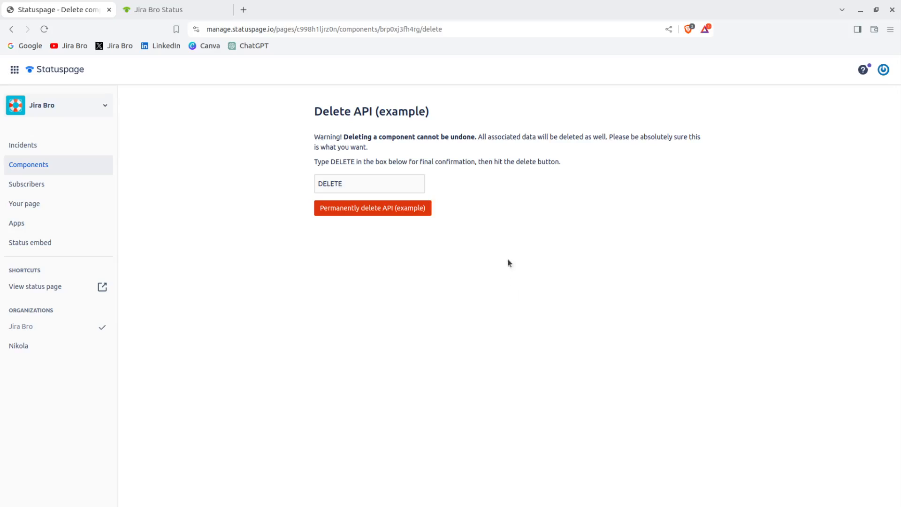
{"action": "left_click", "coordinate": [396, 215]}
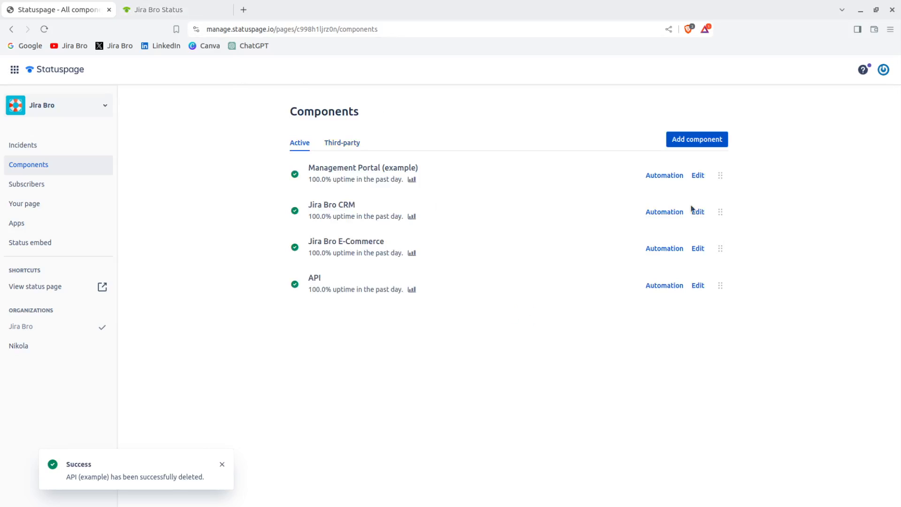
Permanently delete the Management Portal (example) component, entering DELETE as the confirmation.
{"action": "left_click", "coordinate": [698, 176]}
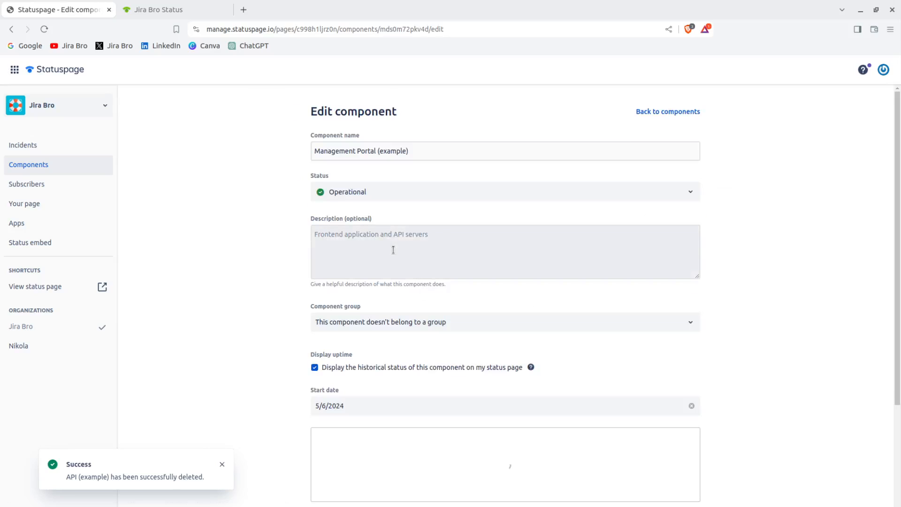
{"action": "scroll", "coordinate": [565, 391], "scroll_direction": "down", "scroll_amount": 5}
{"action": "left_click", "coordinate": [658, 482]}
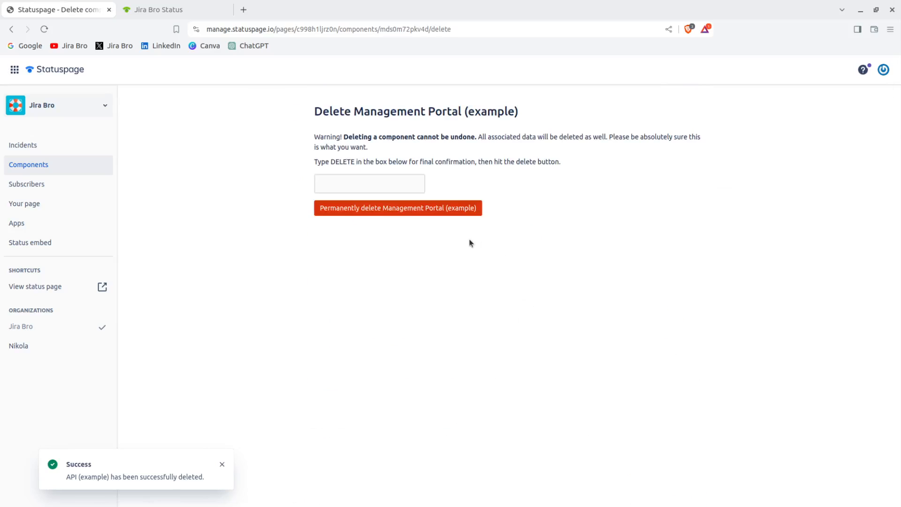
{"action": "left_click", "coordinate": [347, 183]}
{"action": "type", "text": "DE"}
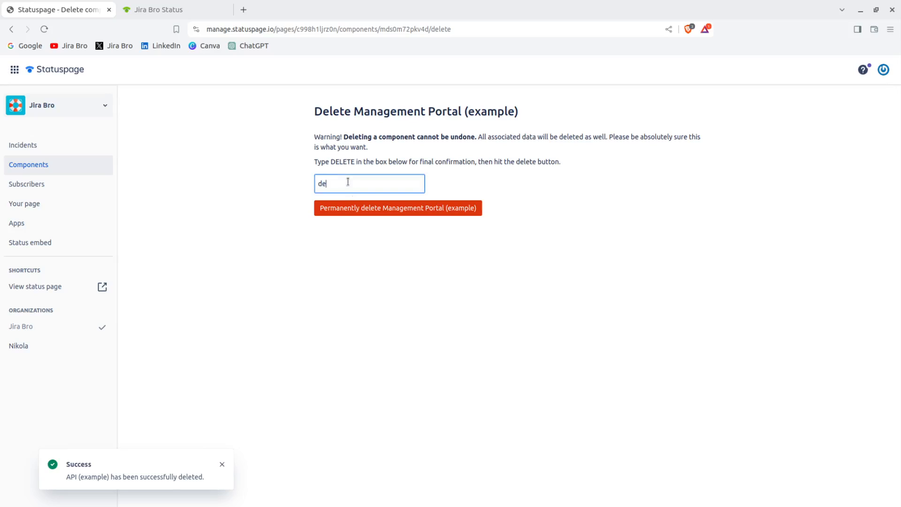
{"action": "key", "text": "BackSpace"}
{"action": "type", "text": "ELETE"}
{"action": "left_click", "coordinate": [371, 207]}
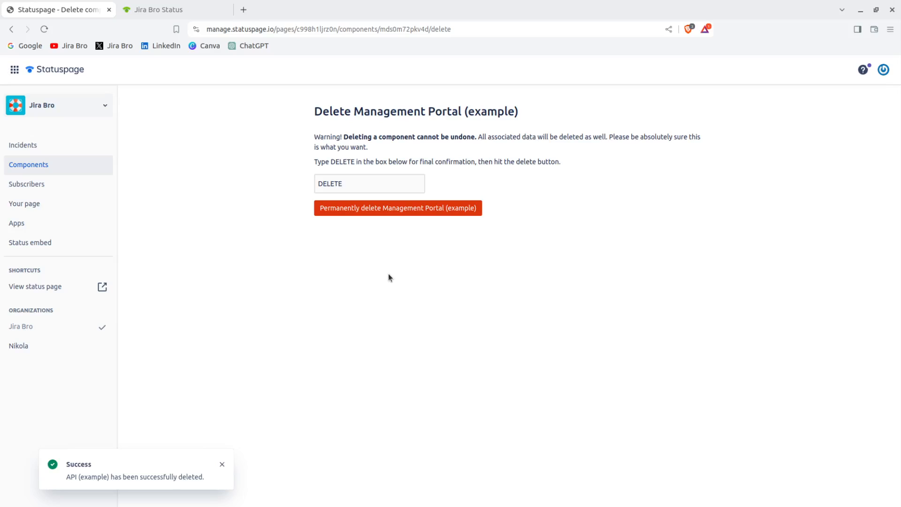
Reload the public status page, check its component list and past incidents, and close it.
{"action": "left_click", "coordinate": [191, 14]}
{"action": "scroll", "coordinate": [303, 237], "scroll_direction": "up", "scroll_amount": 5}
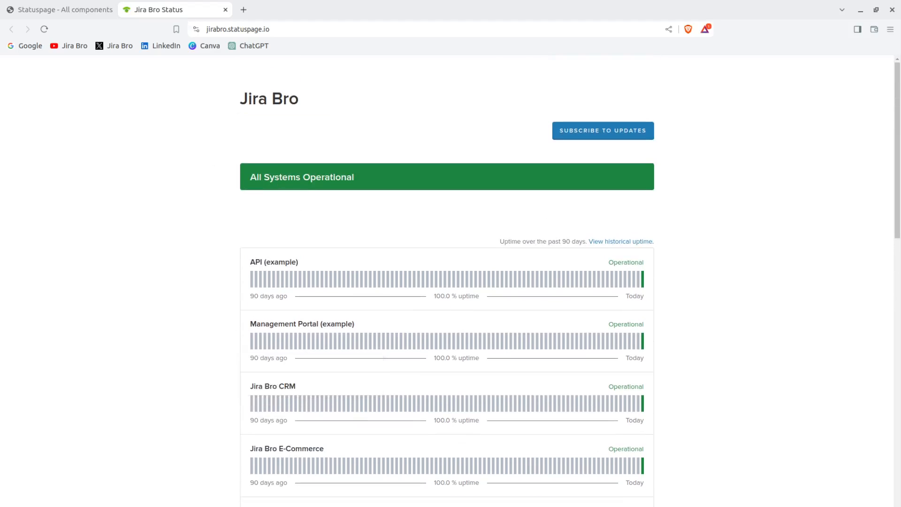
{"action": "left_click", "coordinate": [47, 10]}
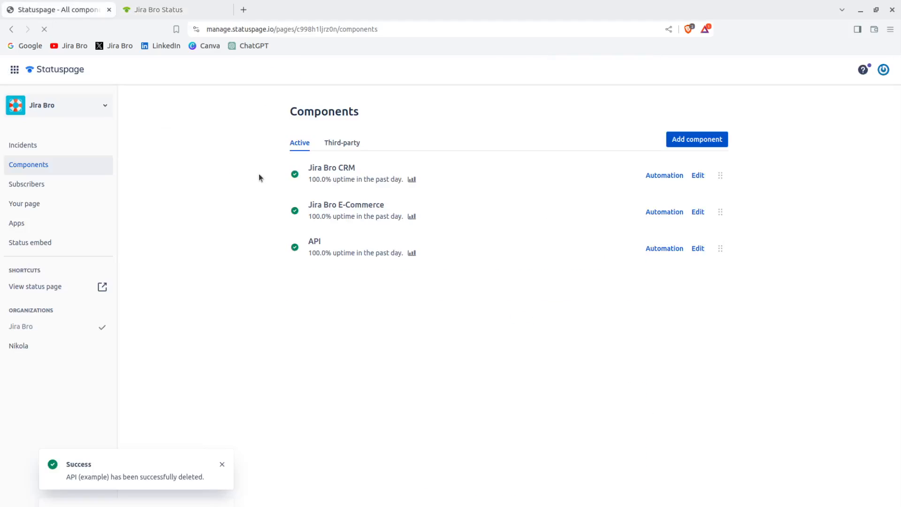
{"action": "left_click", "coordinate": [165, 11]}
{"action": "left_click", "coordinate": [44, 30]}
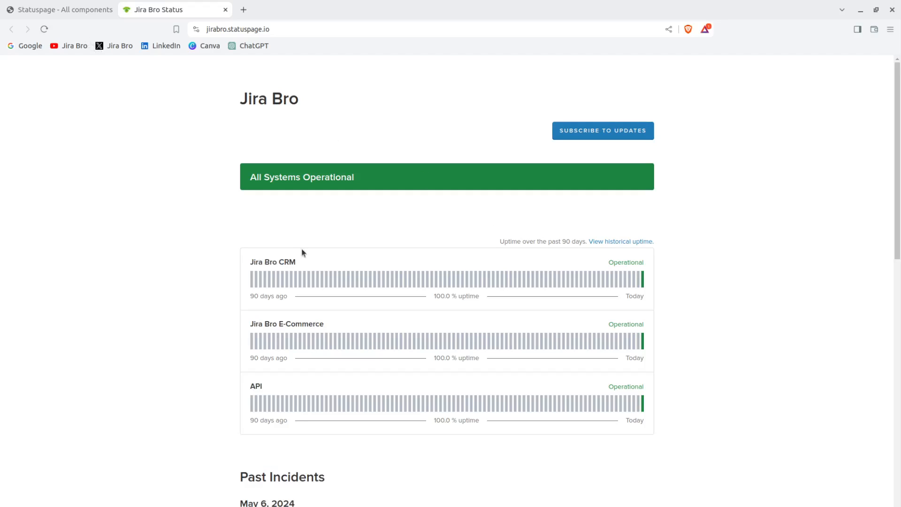
{"action": "scroll", "coordinate": [577, 386], "scroll_direction": "down", "scroll_amount": 5}
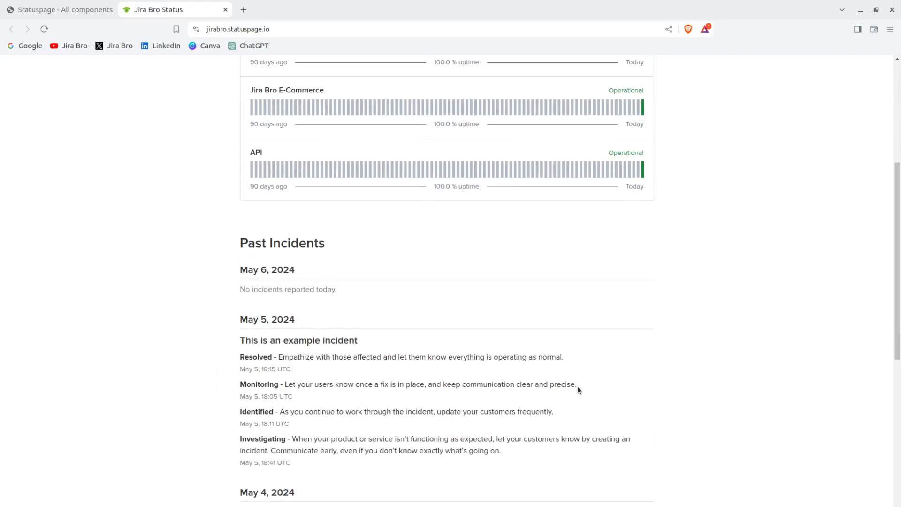
{"action": "scroll", "coordinate": [577, 385], "scroll_direction": "up", "scroll_amount": 5}
{"action": "left_click", "coordinate": [226, 10]}
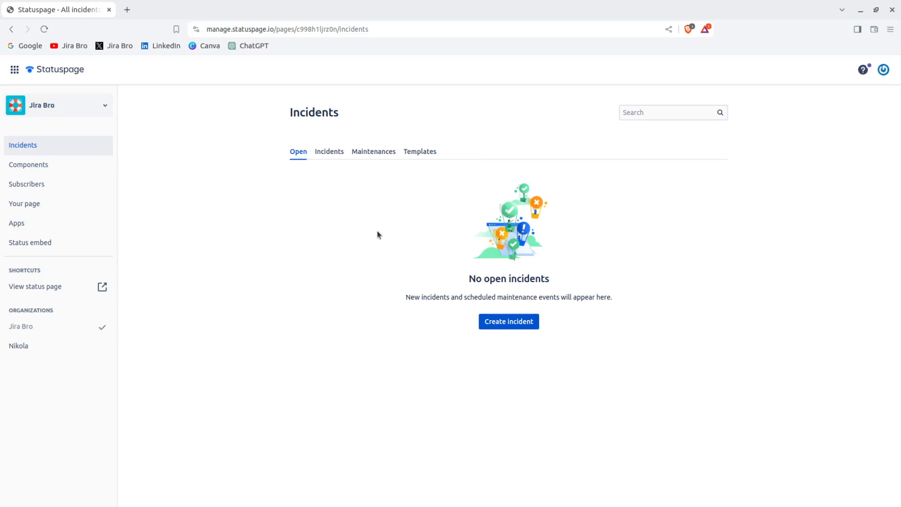
Go to the subscribers overview, examine the email subscription form on the public status page, and close that page.
{"action": "left_click", "coordinate": [81, 187]}
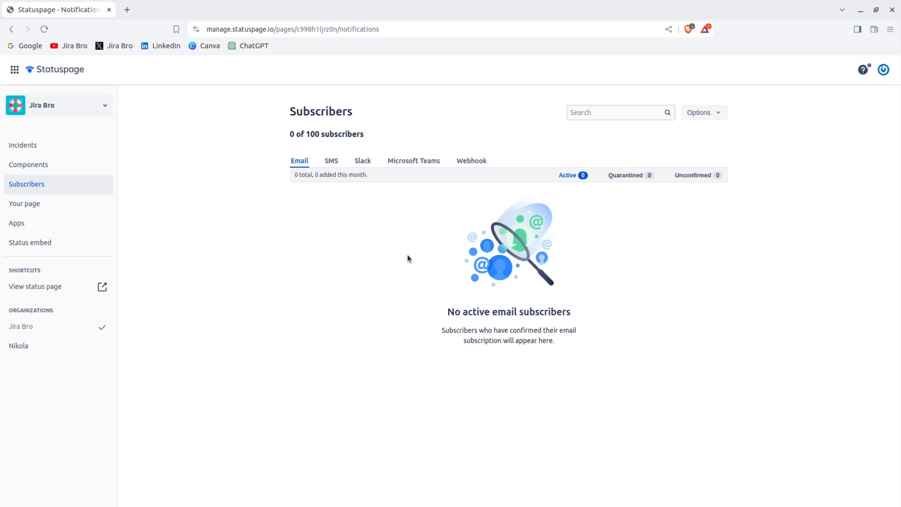
{"action": "left_click", "coordinate": [41, 286]}
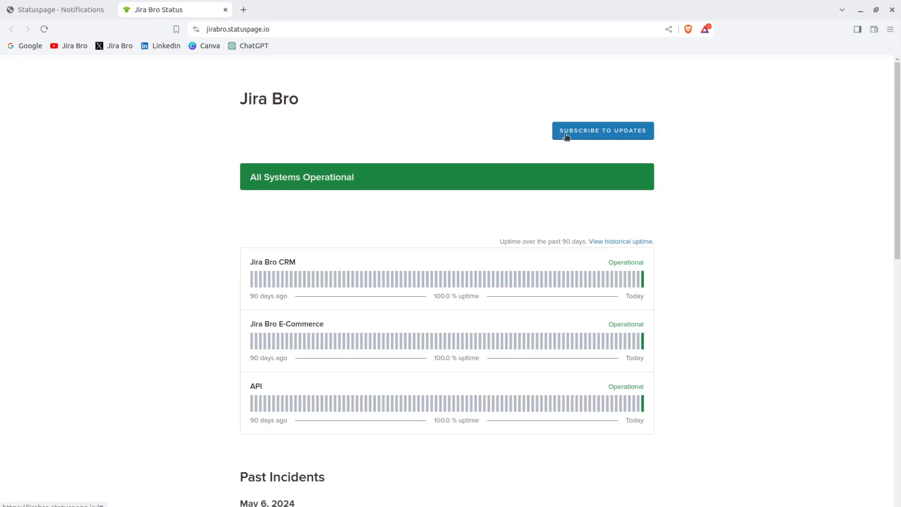
{"action": "left_click", "coordinate": [600, 129]}
{"action": "mouse_move", "coordinate": [572, 282]}
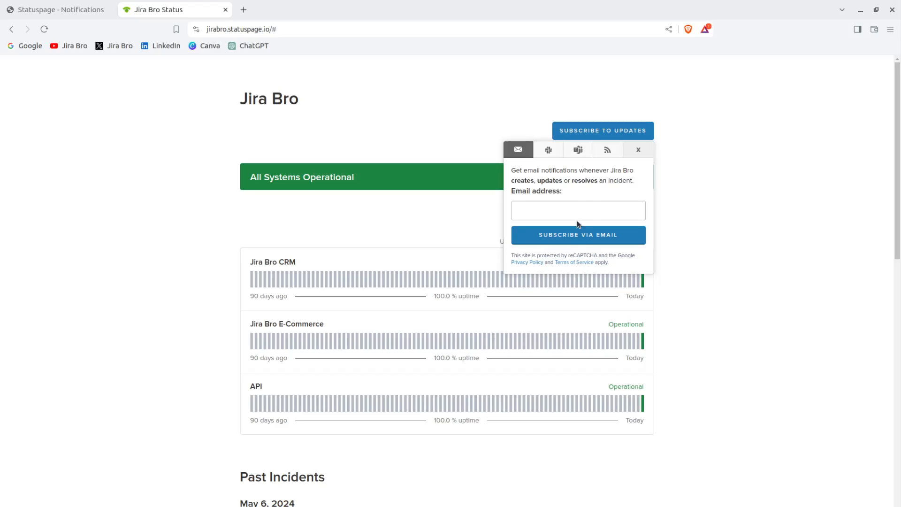
{"action": "left_click", "coordinate": [731, 238]}
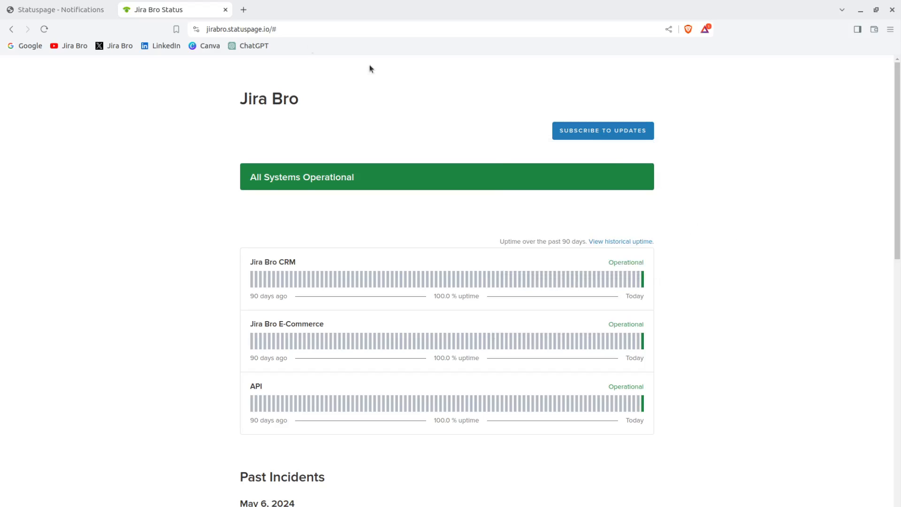
{"action": "left_click", "coordinate": [226, 9]}
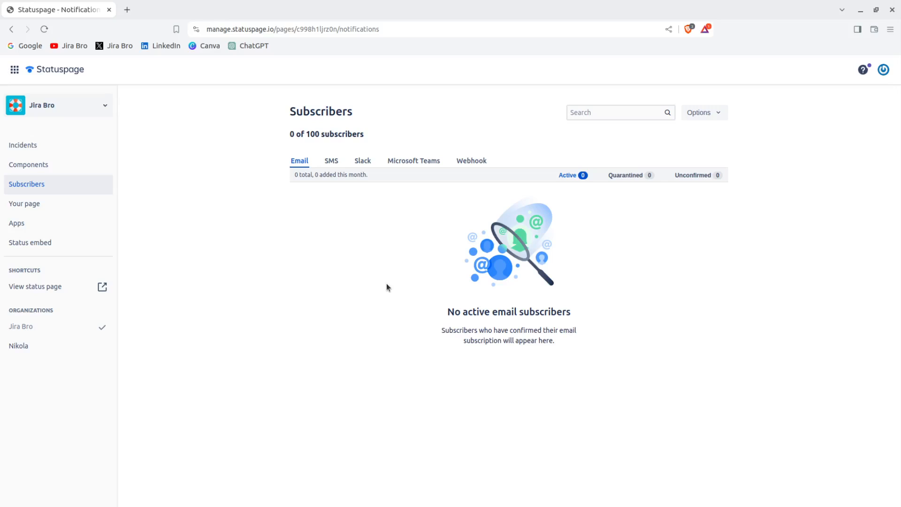
Examine the subscriber limit and the SMS, Slack, Microsoft Teams and Webhook subscriber channels, including their plan requirements.
{"action": "left_click_drag", "start_coordinate": [296, 131], "coordinate": [274, 134]}
{"action": "left_click", "coordinate": [368, 137]}
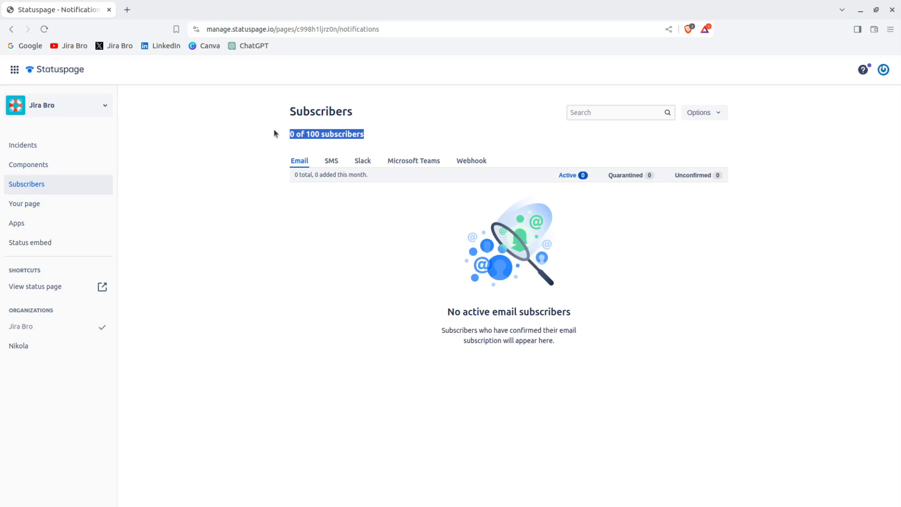
{"action": "left_click", "coordinate": [330, 161]}
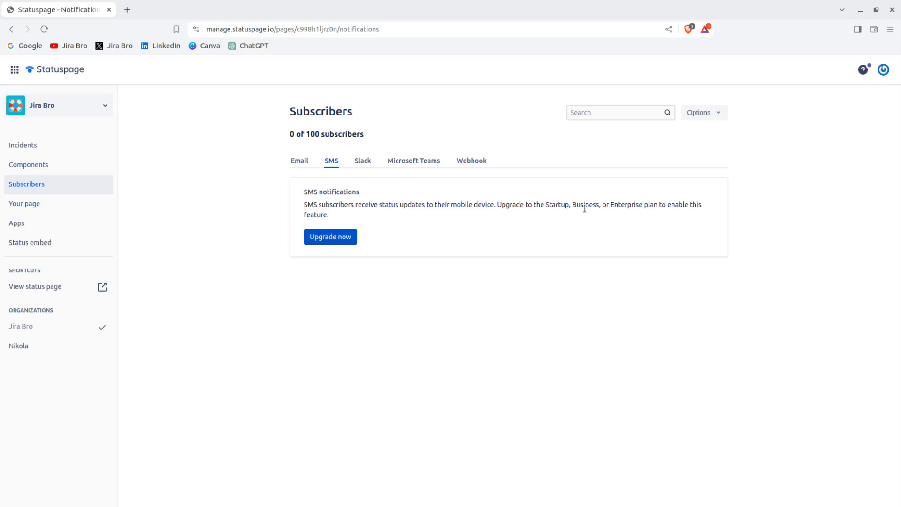
{"action": "left_click", "coordinate": [364, 162]}
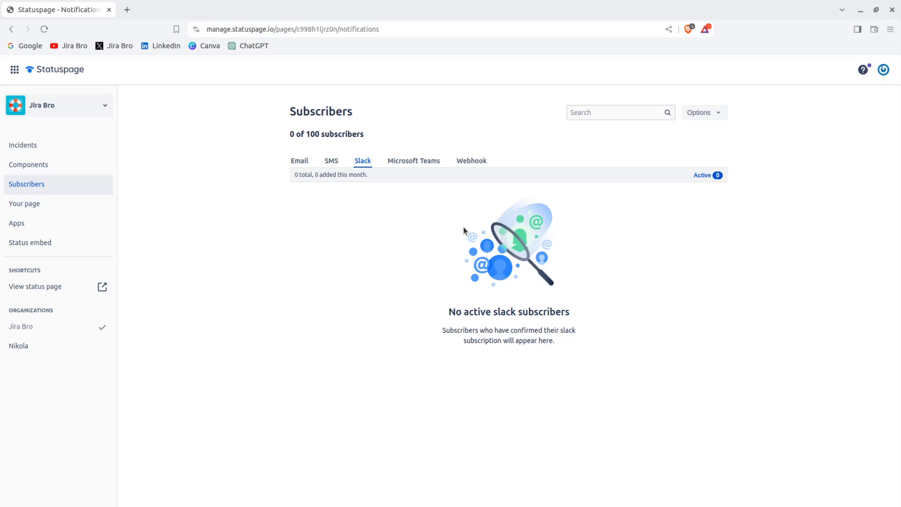
{"action": "left_click_drag", "start_coordinate": [510, 330], "coordinate": [578, 336]}
{"action": "left_click", "coordinate": [551, 305]}
{"action": "left_click", "coordinate": [403, 161]}
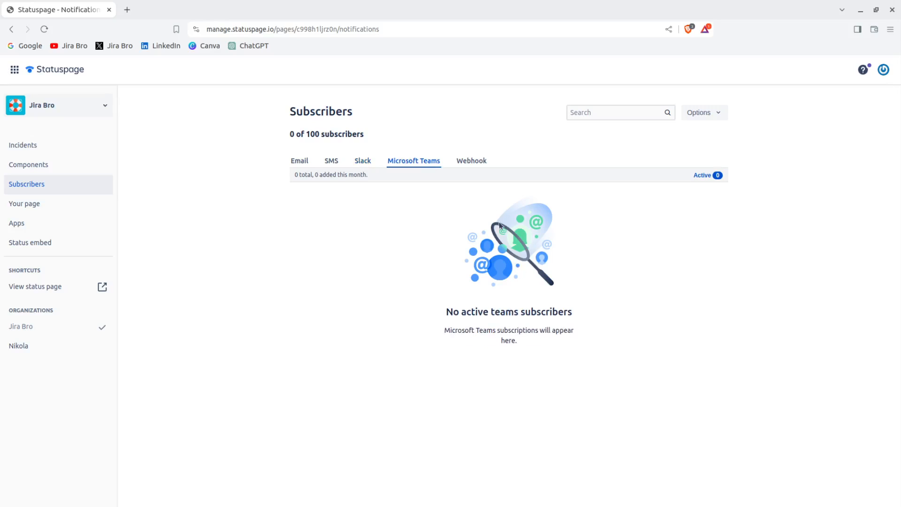
{"action": "left_click", "coordinate": [471, 161]}
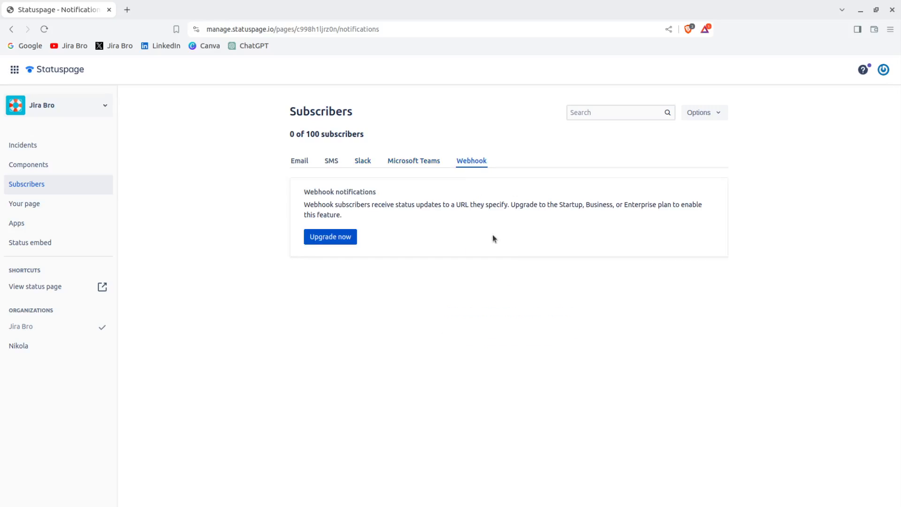
{"action": "left_click_drag", "start_coordinate": [386, 205], "coordinate": [668, 204]}
{"action": "left_click", "coordinate": [668, 205]}
{"action": "left_click_drag", "start_coordinate": [557, 204], "coordinate": [664, 212]}
{"action": "left_click", "coordinate": [664, 214]}
Open the page and email customization, inspect its custom HTML and CSS editor, and close the editor.
{"action": "left_click", "coordinate": [57, 204]}
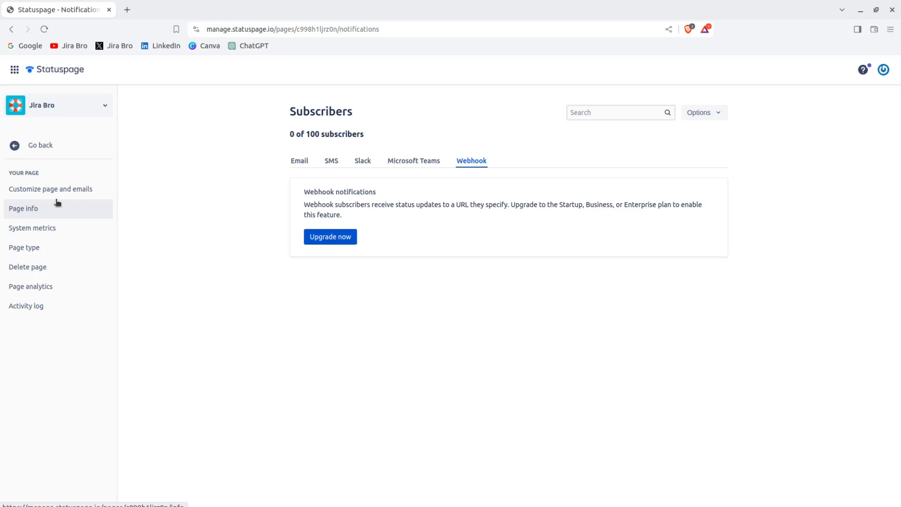
{"action": "left_click", "coordinate": [64, 190]}
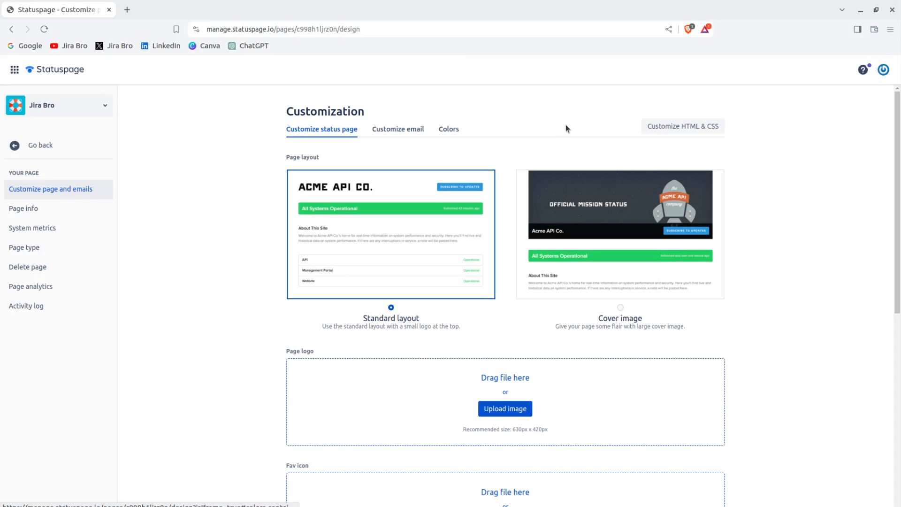
{"action": "left_click", "coordinate": [664, 126]}
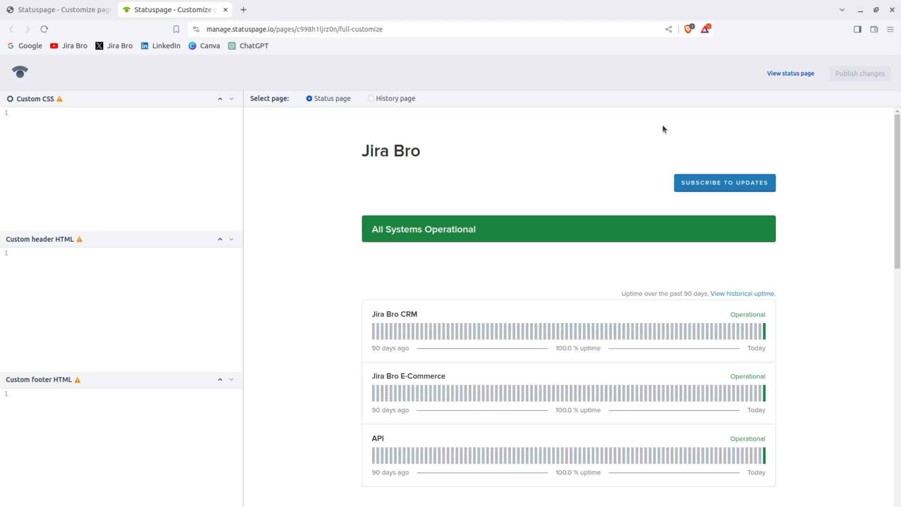
{"action": "left_click", "coordinate": [204, 137]}
{"action": "mouse_move", "coordinate": [80, 240]}
{"action": "left_click", "coordinate": [226, 9]}
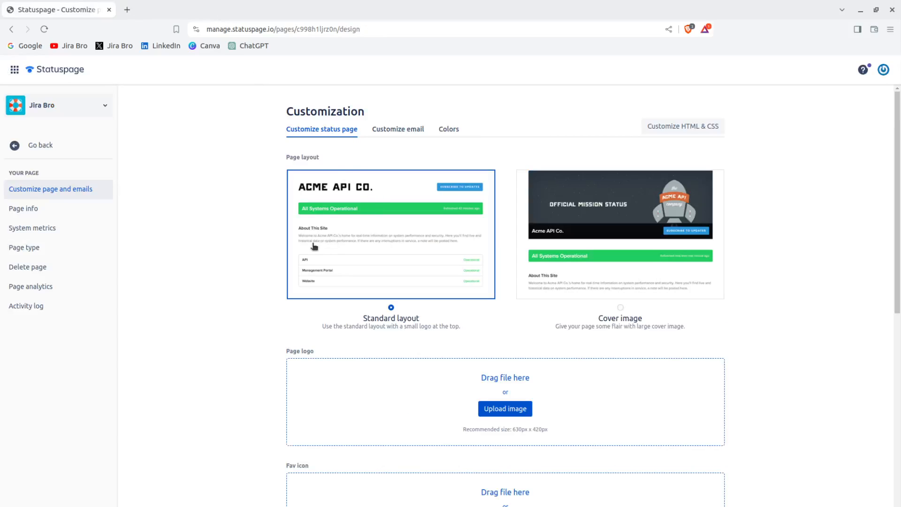
Review the status page customization options for logo, fav icon, Statuspage URL, custom domain, headline and page description.
{"action": "scroll", "coordinate": [422, 187], "scroll_direction": "down", "scroll_amount": 5}
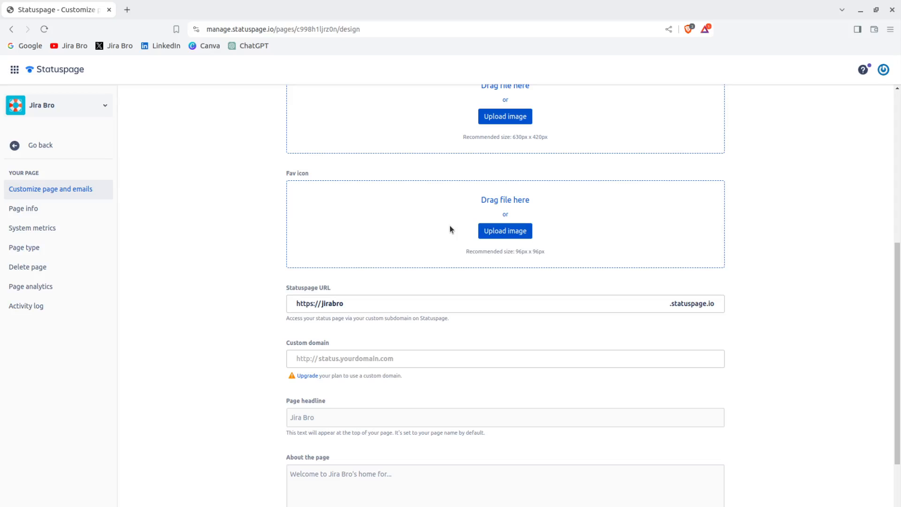
{"action": "scroll", "coordinate": [450, 229], "scroll_direction": "down", "scroll_amount": 2}
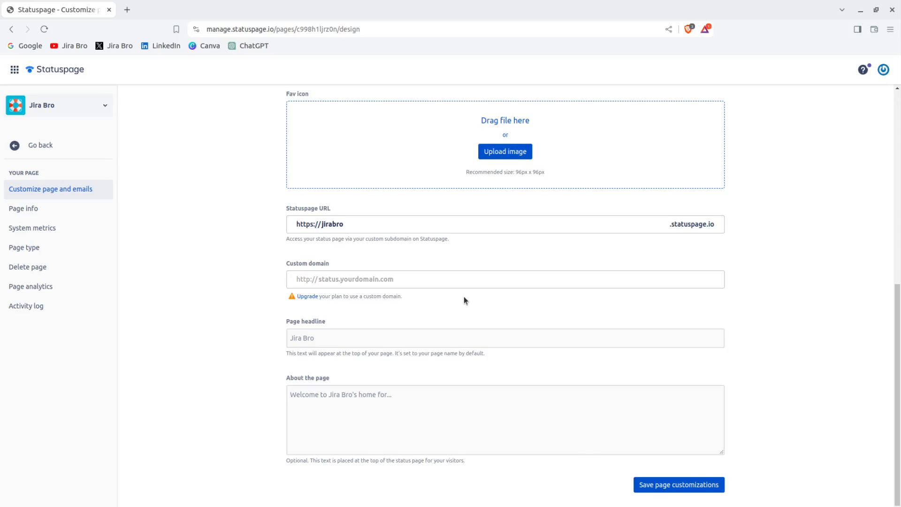
{"action": "scroll", "coordinate": [463, 301], "scroll_direction": "up", "scroll_amount": 1}
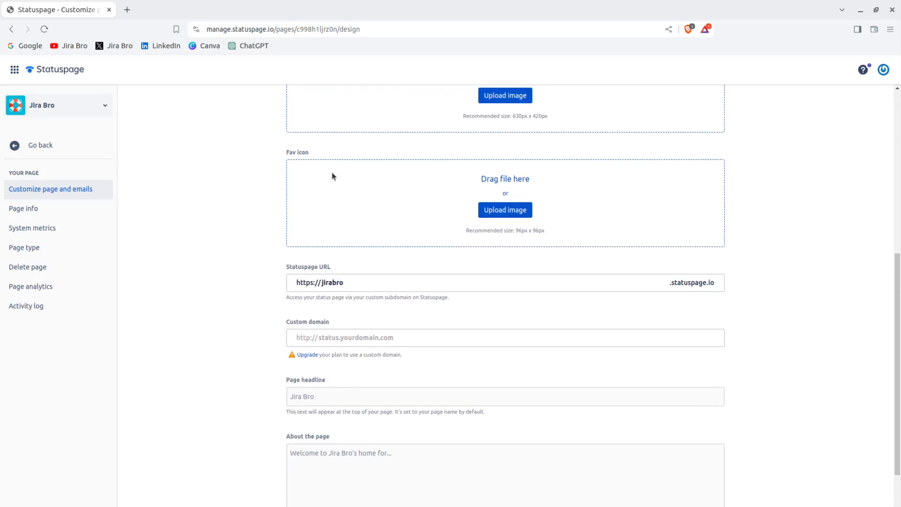
{"action": "scroll", "coordinate": [709, 280], "scroll_direction": "up", "scroll_amount": 2}
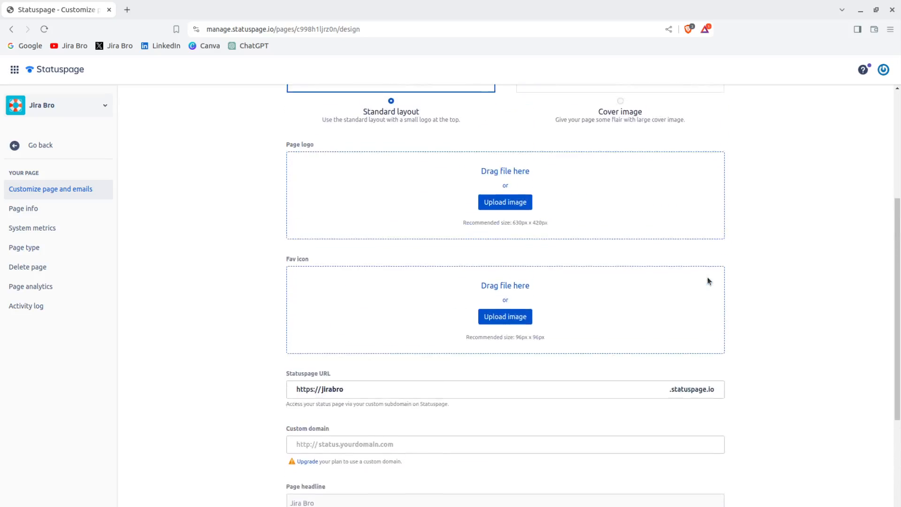
Review the email customization settings and the color fields for the status page and email notifications.
{"action": "scroll", "coordinate": [709, 281], "scroll_direction": "up", "scroll_amount": 4}
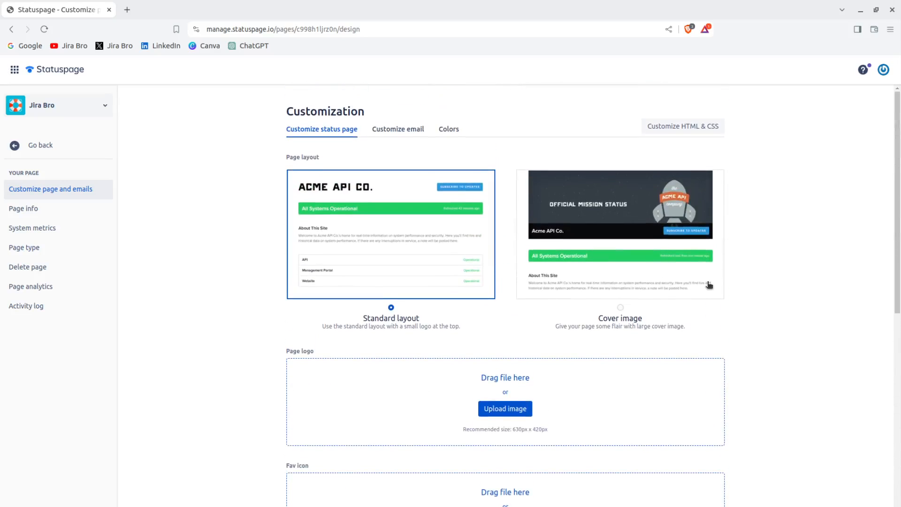
{"action": "left_click", "coordinate": [381, 137]}
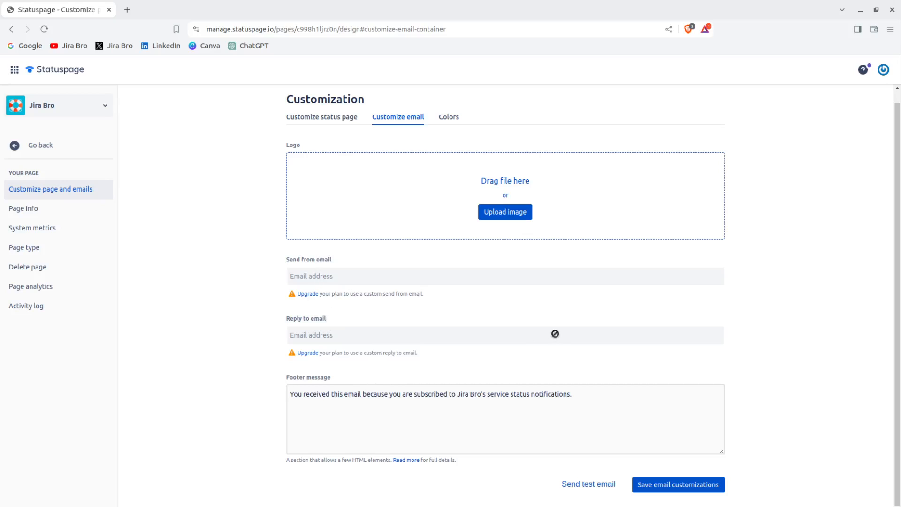
{"action": "left_click", "coordinate": [448, 130]}
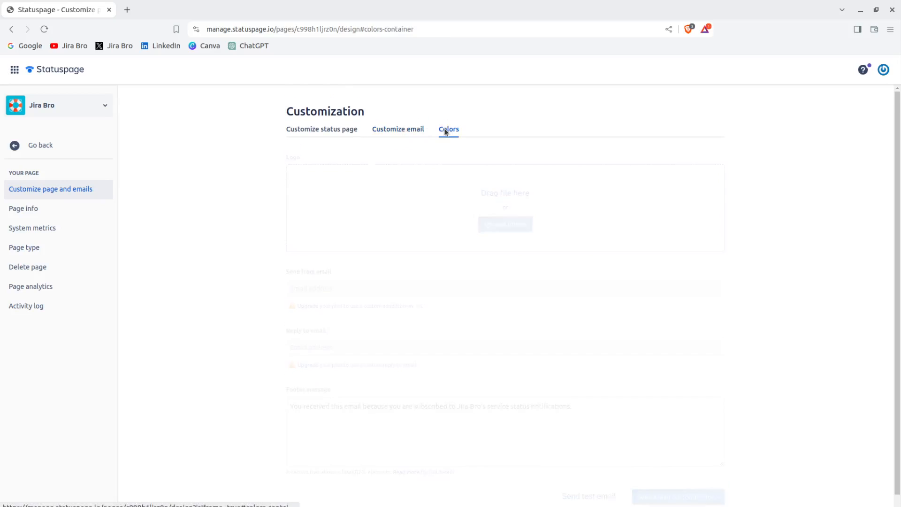
{"action": "scroll", "coordinate": [493, 270], "scroll_direction": "down", "scroll_amount": 3}
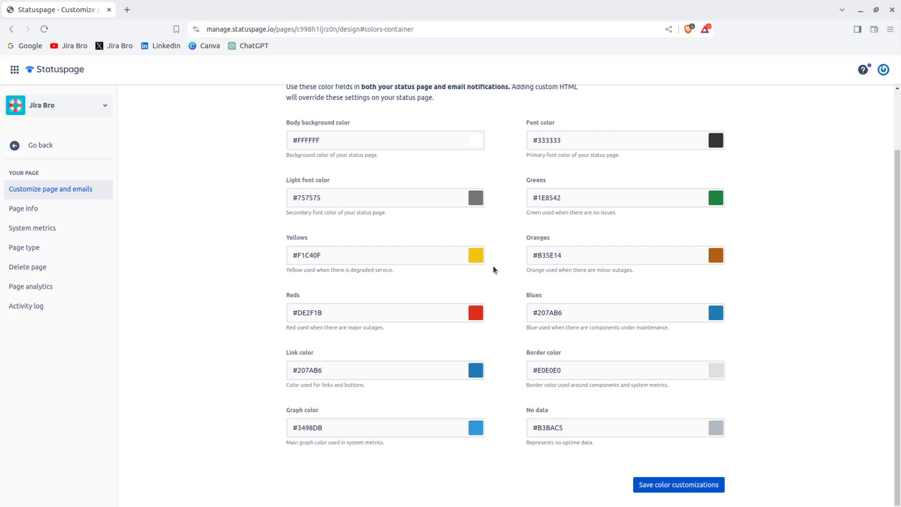
Examine the page info settings and the system metrics, including the data source choice for adding a metric, and cancel adding one.
{"action": "left_click", "coordinate": [55, 211]}
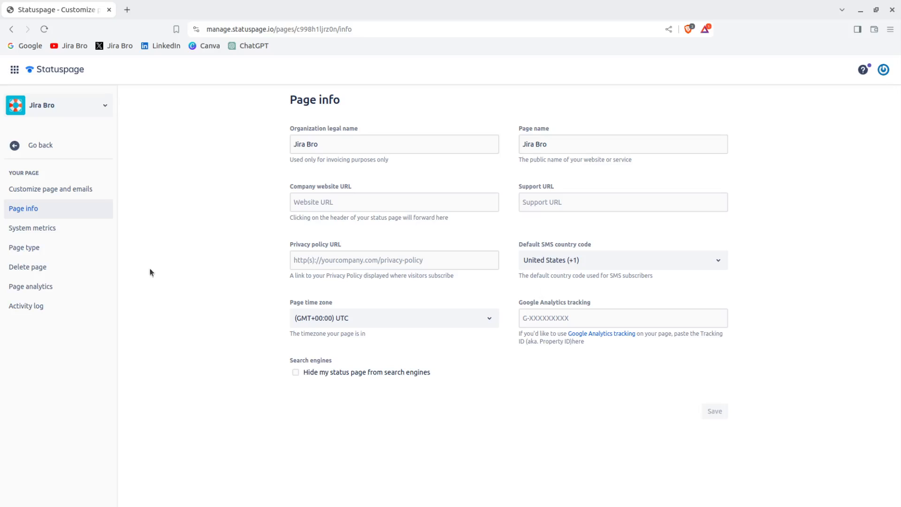
{"action": "left_click", "coordinate": [86, 235]}
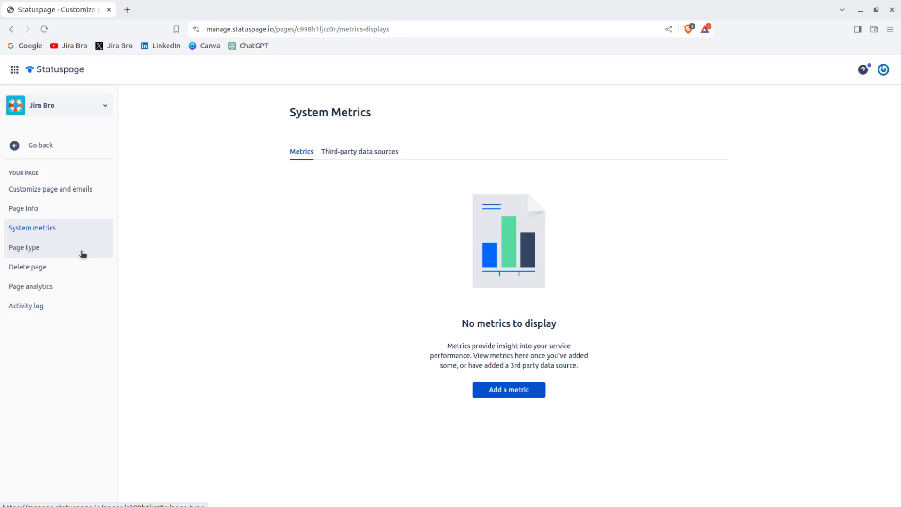
{"action": "left_click_drag", "start_coordinate": [452, 346], "coordinate": [629, 346]}
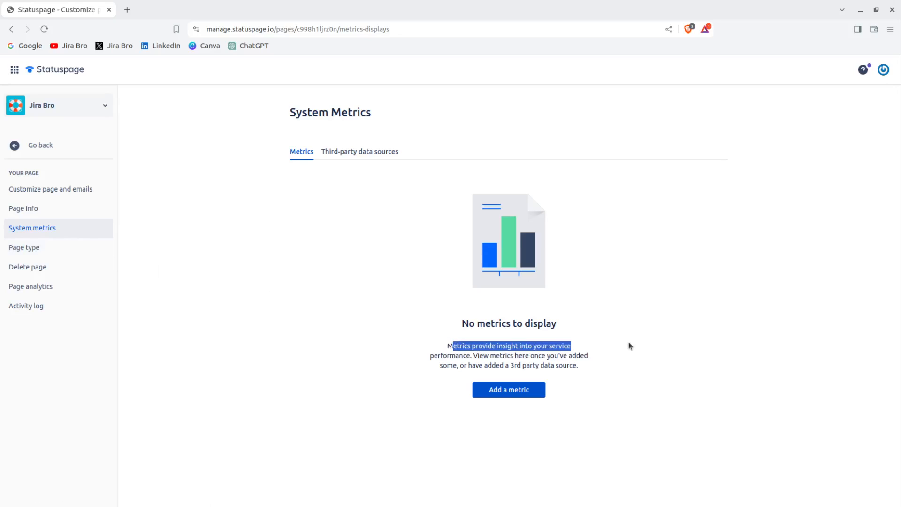
{"action": "left_click", "coordinate": [599, 355]}
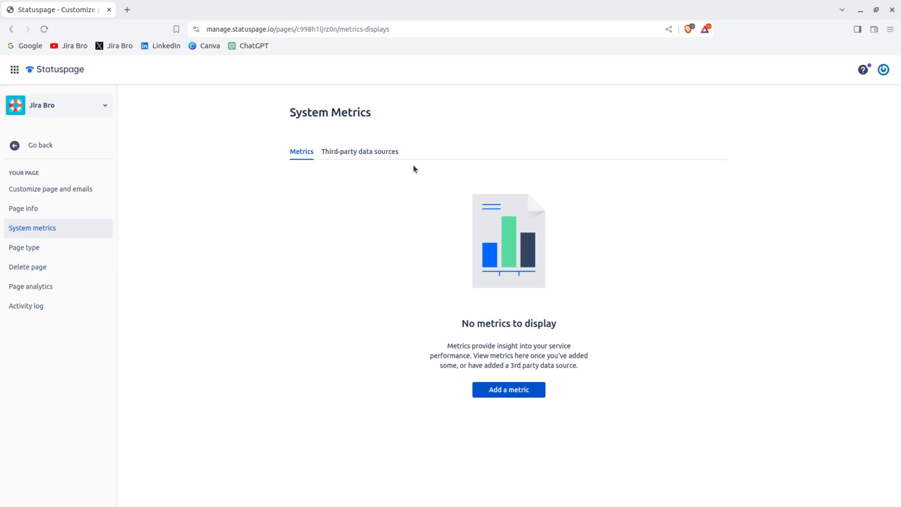
{"action": "left_click", "coordinate": [508, 388]}
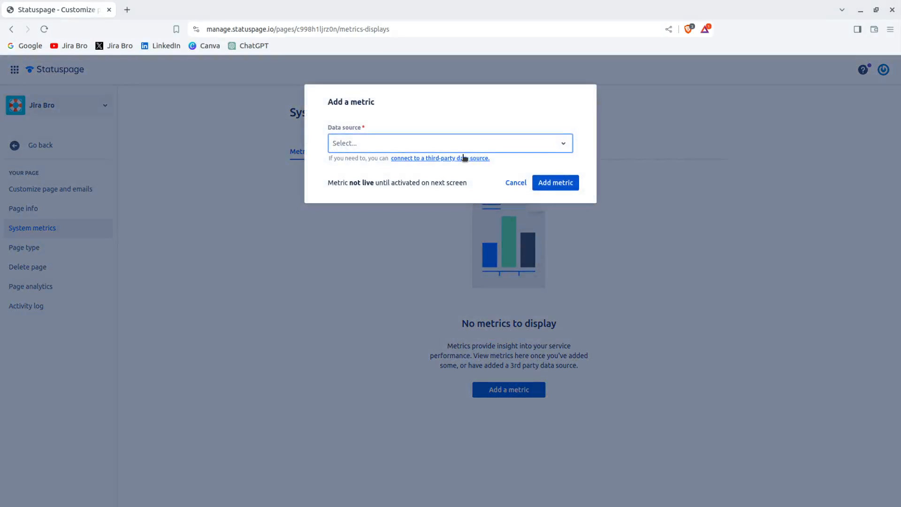
{"action": "left_click", "coordinate": [456, 152]}
{"action": "left_click", "coordinate": [456, 153]}
{"action": "left_click", "coordinate": [522, 183]}
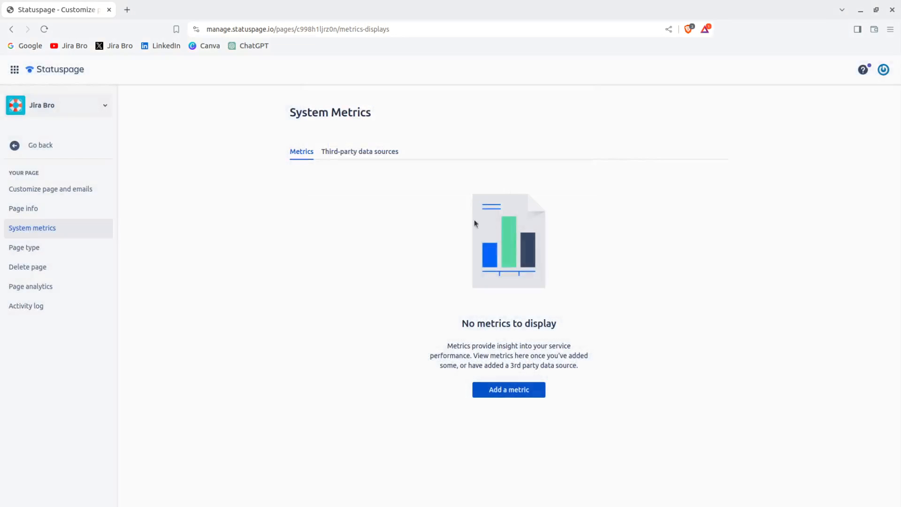
Look through the page type, activity log and page analytics, and return to the main Jira Bro navigation.
{"action": "left_click", "coordinate": [89, 250]}
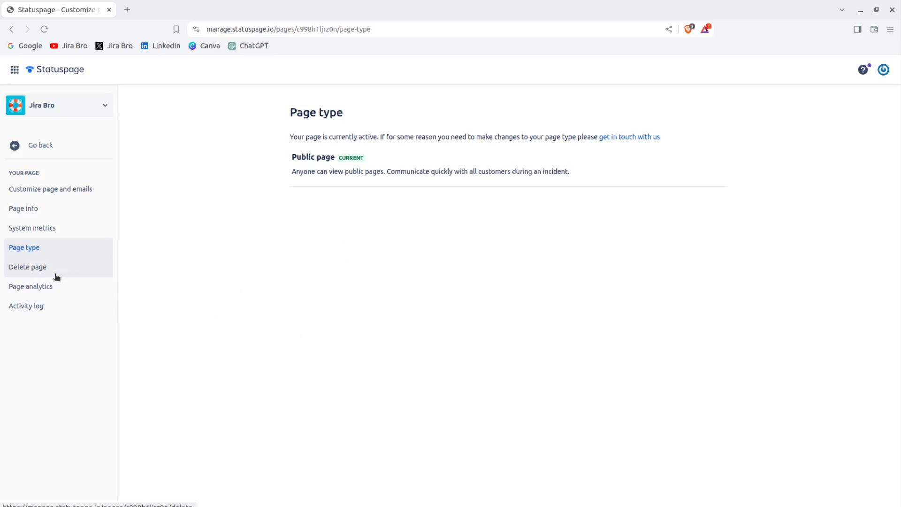
{"action": "left_click", "coordinate": [56, 312]}
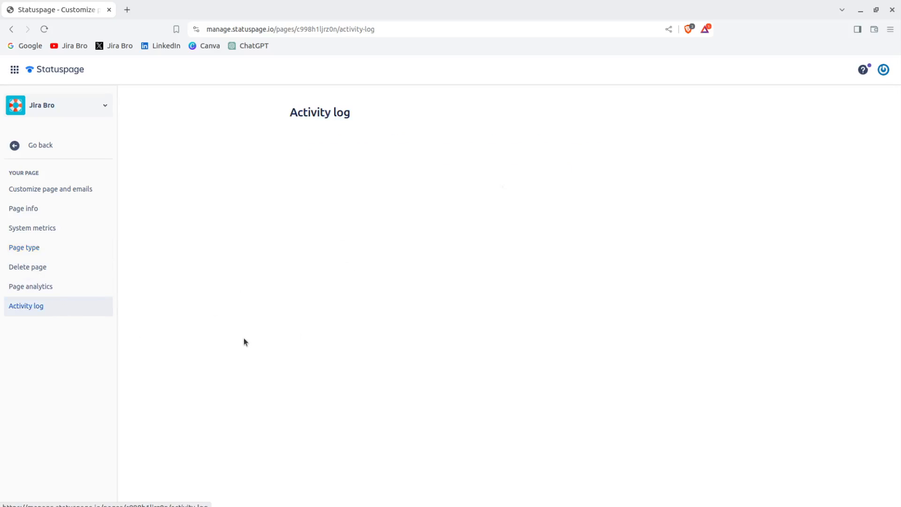
{"action": "left_click", "coordinate": [33, 286]}
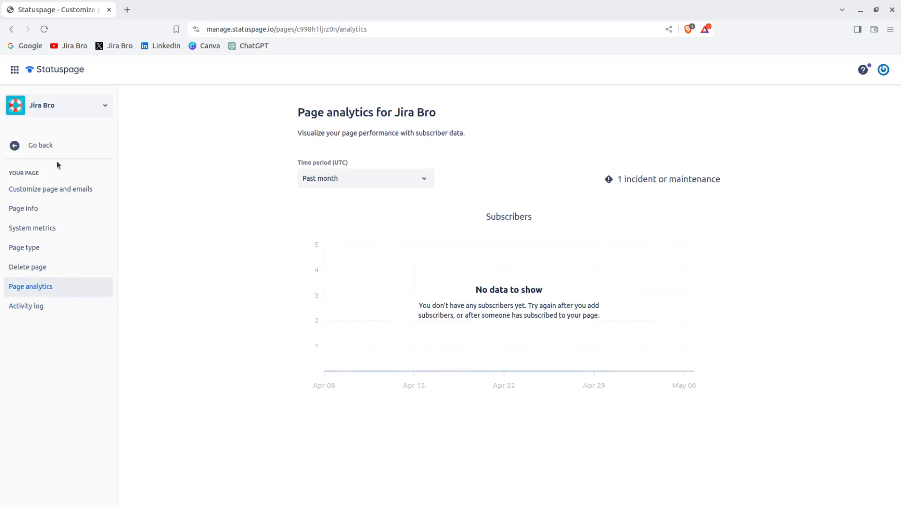
{"action": "left_click", "coordinate": [46, 144]}
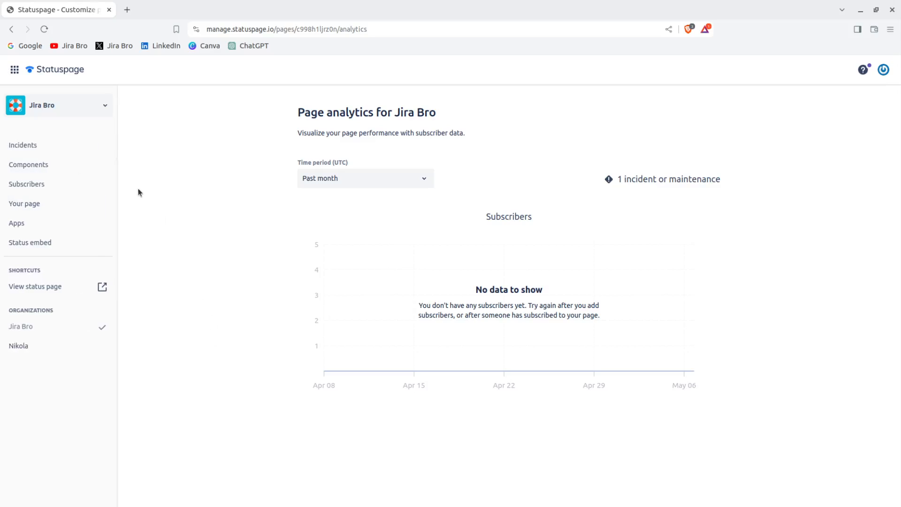
Revisit the subscribers overview and examine the available app integrations, from Intercom and Jira to xMatters and Zendesk.
{"action": "left_click", "coordinate": [71, 190]}
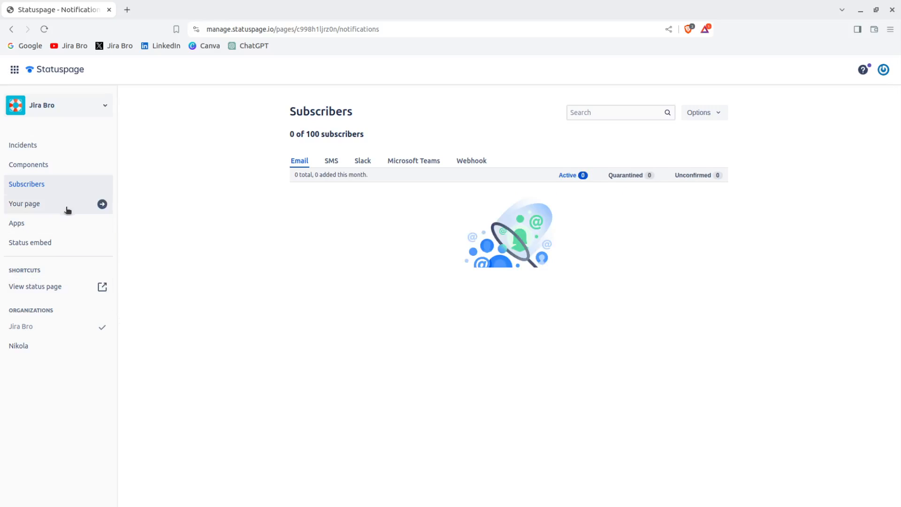
{"action": "left_click", "coordinate": [56, 225]}
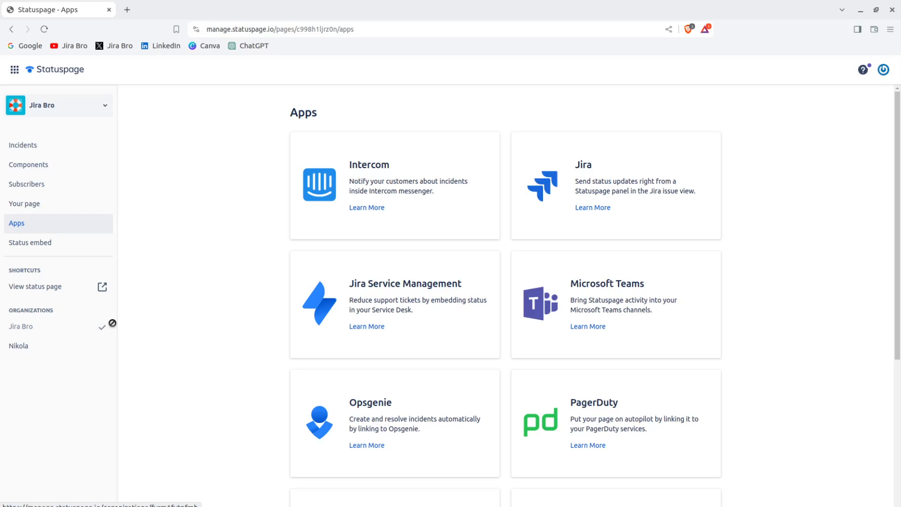
{"action": "scroll", "coordinate": [277, 311], "scroll_direction": "down", "scroll_amount": 5}
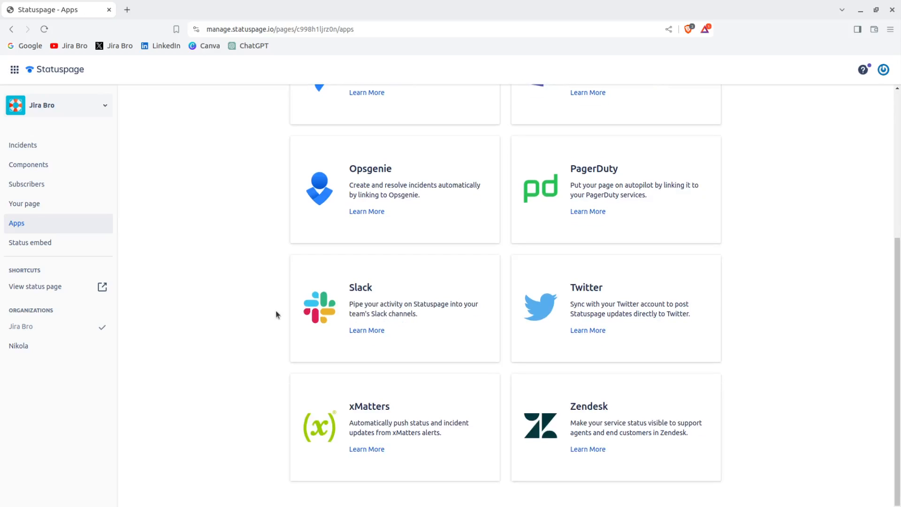
{"action": "scroll", "coordinate": [277, 314], "scroll_direction": "up", "scroll_amount": 1}
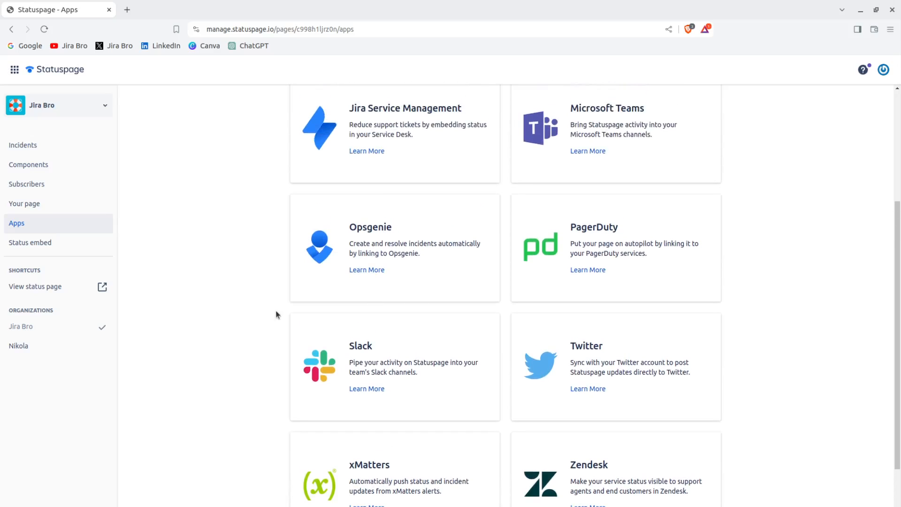
{"action": "scroll", "coordinate": [276, 314], "scroll_direction": "up", "scroll_amount": 3}
{"action": "scroll", "coordinate": [276, 314], "scroll_direction": "down", "scroll_amount": 4}
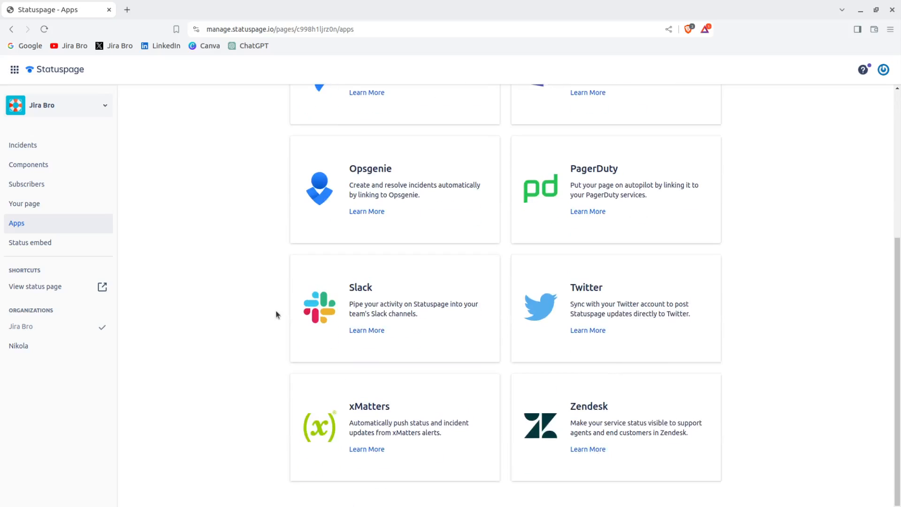
{"action": "scroll", "coordinate": [376, 298], "scroll_direction": "up", "scroll_amount": 4}
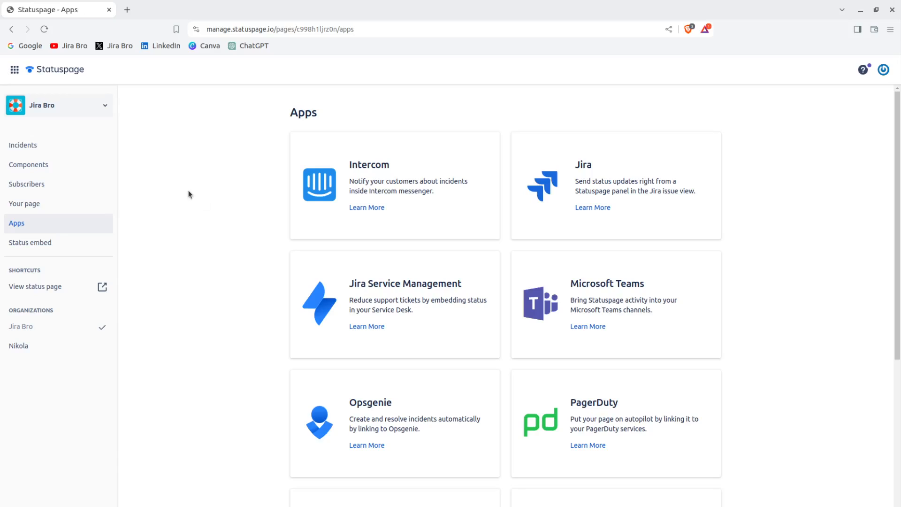
Start a new incident for the Jira Bro page and name it "API maintainance for 3 hours".
{"action": "left_click", "coordinate": [88, 145]}
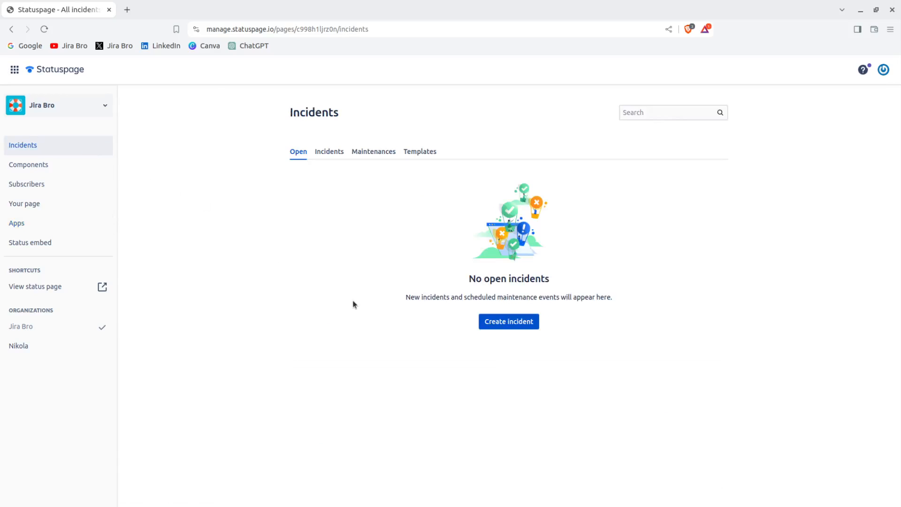
{"action": "left_click", "coordinate": [513, 324]}
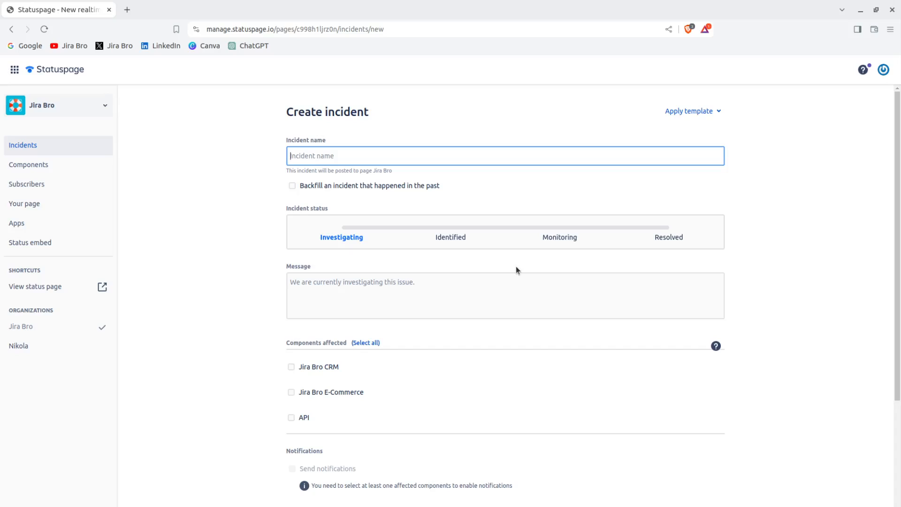
{"action": "type", "text": "API"}
{"action": "type", "text": " down"}
{"action": "key", "text": "BackSpace"}
{"action": "key", "text": "BackSpace"}
{"action": "key", "text": "BackSpace"}
{"action": "key", "text": "BackSpace"}
{"action": "key", "text": "BackSpace"}
{"action": "type", "text": "maint"}
{"action": "type", "text": "anance"}
{"action": "key", "text": "BackSpace"}
{"action": "key", "text": "BackSpace"}
{"action": "key", "text": "BackSpace"}
{"action": "key", "text": "BackSpace"}
{"action": "key", "text": "BackSpace"}
{"action": "key", "text": "BackSpace"}
{"action": "key", "text": "BackSpace"}
{"action": "key", "text": "BackSpace"}
{"action": "key", "text": "BackSpace"}
{"action": "type", "text": "ntainance"}
{"action": "key", "text": "BackSpace"}
{"action": "key", "text": "BackSpace"}
{"action": "key", "text": "BackSpace"}
{"action": "key", "text": "BackSpace"}
{"action": "key", "text": "BackSpace"}
{"action": "type", "text": "anc"}
{"action": "type", "text": "e=="}
{"action": "type", "text": " for 3 hours"}
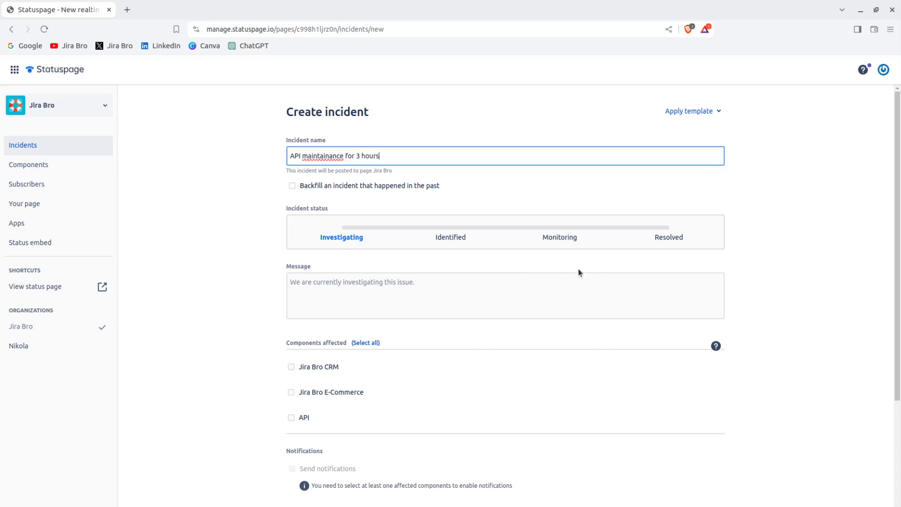
{"action": "left_click", "coordinate": [761, 276]}
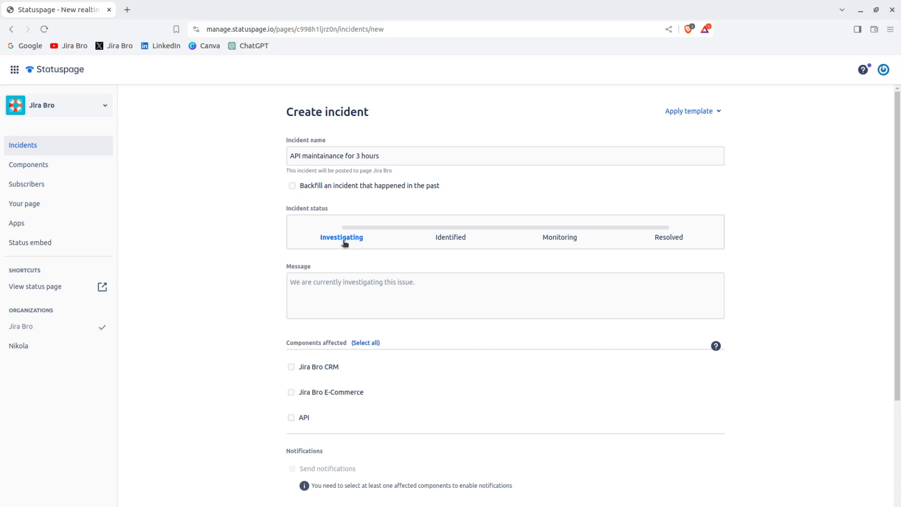
Write the incident message "Implementing security measurements to prevent API attacks.".
{"action": "left_click", "coordinate": [335, 293]}
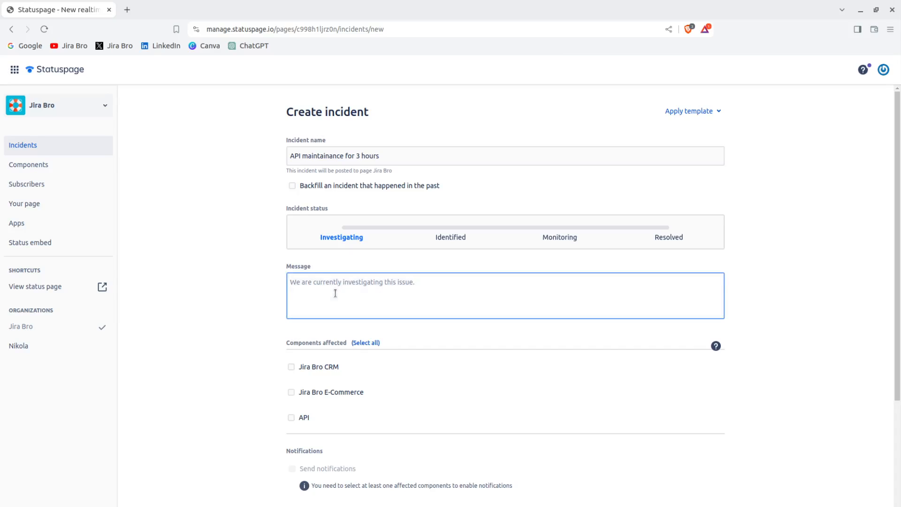
{"action": "type", "text": "Codi"}
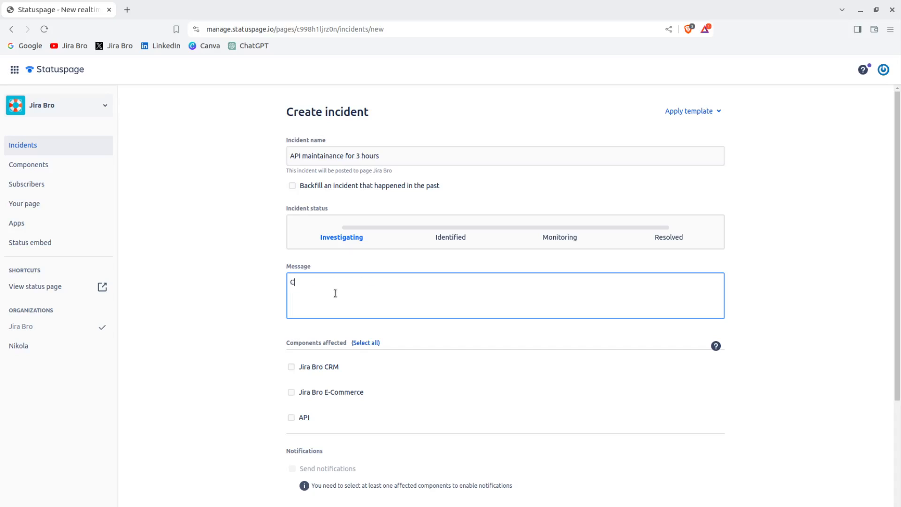
{"action": "key", "text": "BackSpace"}
{"action": "type", "text": "e"}
{"action": "key", "text": "BackSpace"}
{"action": "key", "text": "BackSpace"}
{"action": "key", "text": "BackSpace"}
{"action": "key", "text": "BackSpace"}
{"action": "key", "text": "BackSpace"}
{"action": "type", "text": "Implementing security measurements to p"}
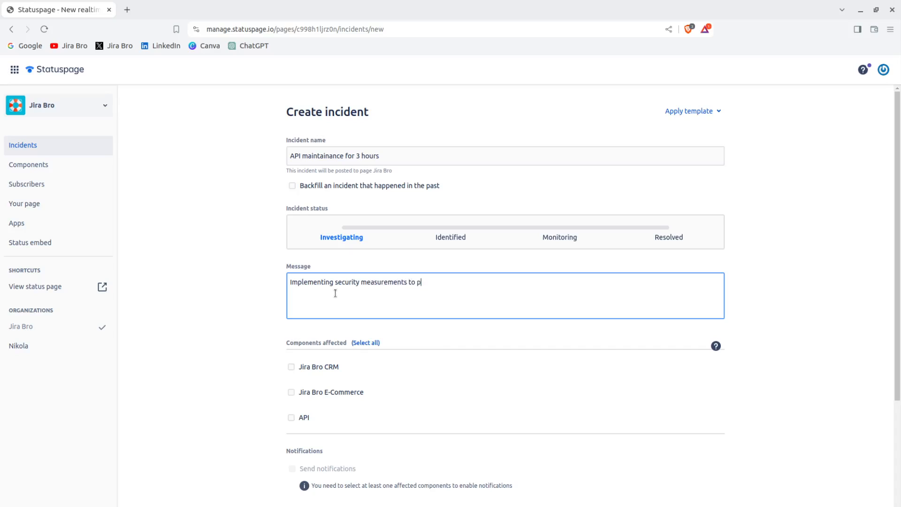
{"action": "type", "text": "revent API attacks."}
Mark the API component as affected by the incident and set its status to Partial outage.
{"action": "scroll", "coordinate": [335, 293], "scroll_direction": "down", "scroll_amount": 3}
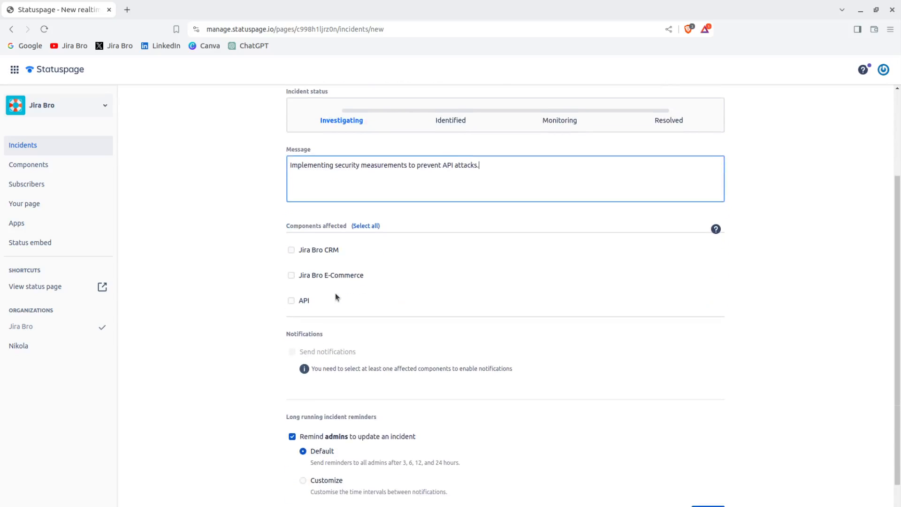
{"action": "left_click", "coordinate": [291, 300]}
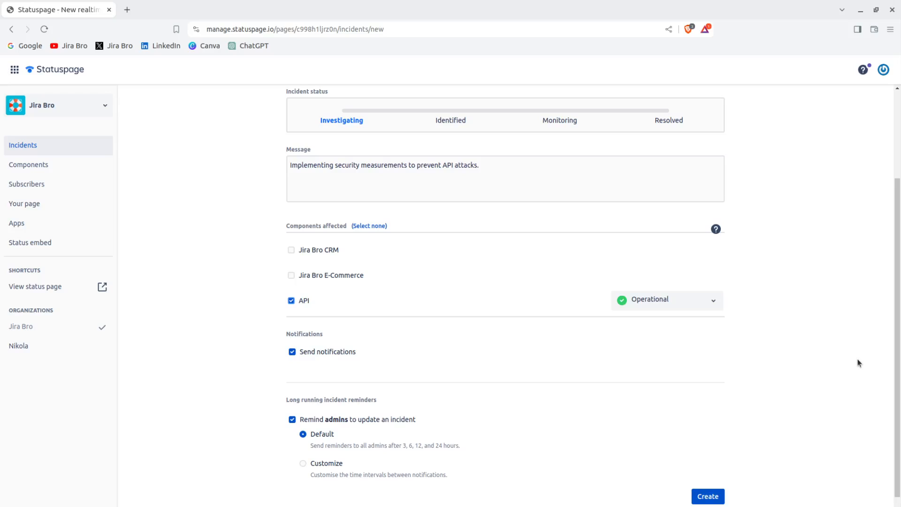
{"action": "left_click", "coordinate": [684, 299]}
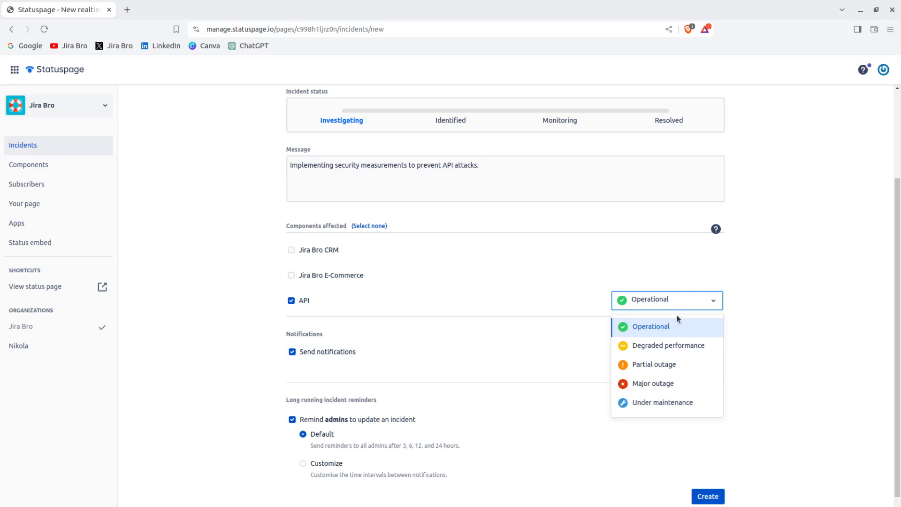
{"action": "left_click", "coordinate": [667, 364]}
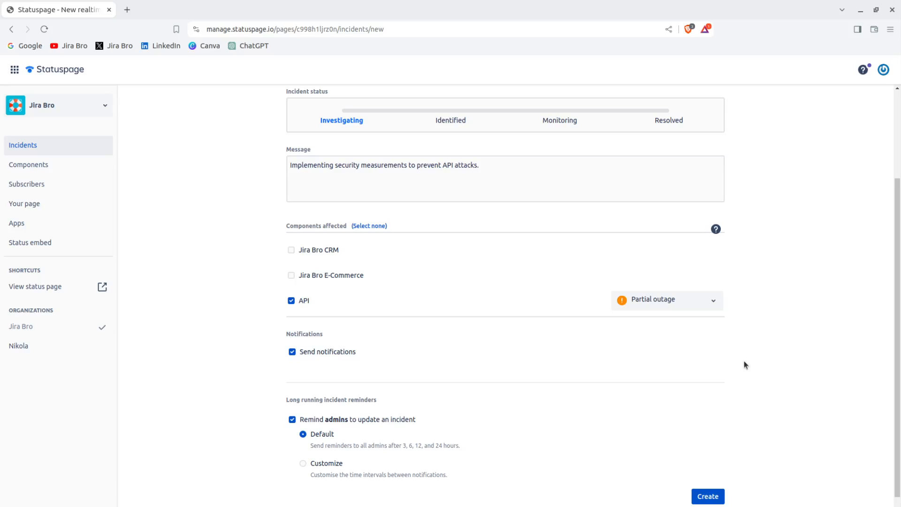
Check over the incident details and switch the long running incident reminders for admins from default to customized intervals.
{"action": "scroll", "coordinate": [744, 362], "scroll_direction": "up", "scroll_amount": 3}
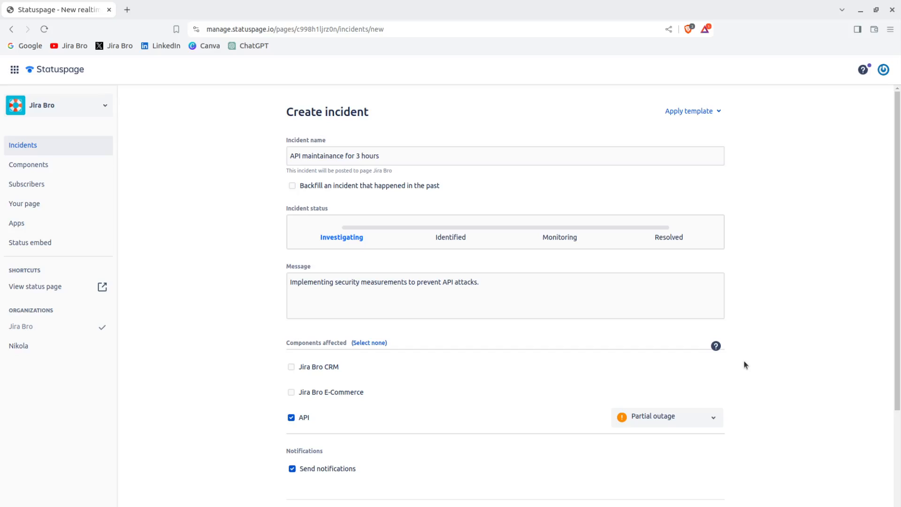
{"action": "scroll", "coordinate": [745, 361], "scroll_direction": "down", "scroll_amount": 3}
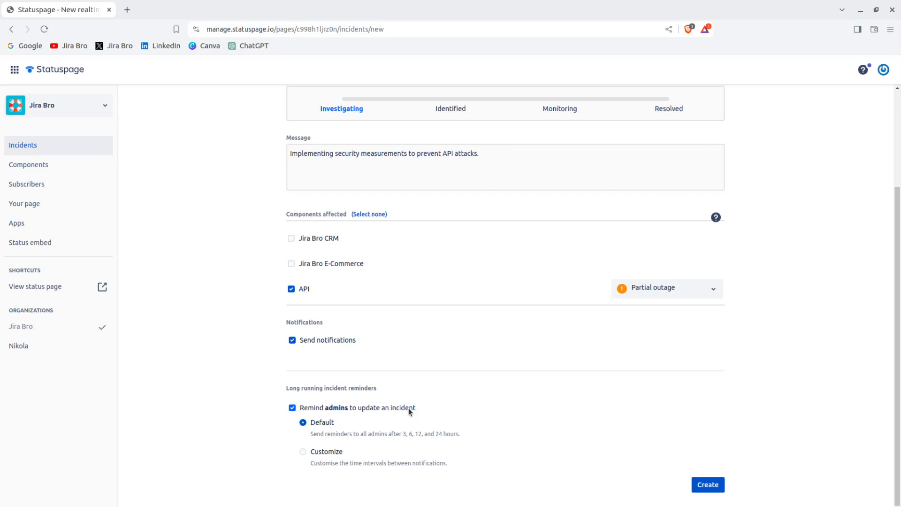
{"action": "left_click", "coordinate": [340, 452]}
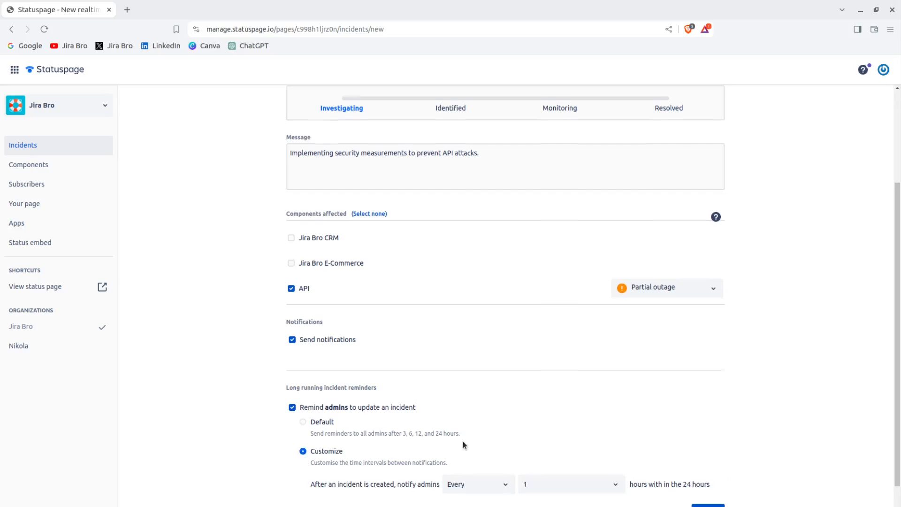
{"action": "scroll", "coordinate": [463, 441], "scroll_direction": "down", "scroll_amount": 1}
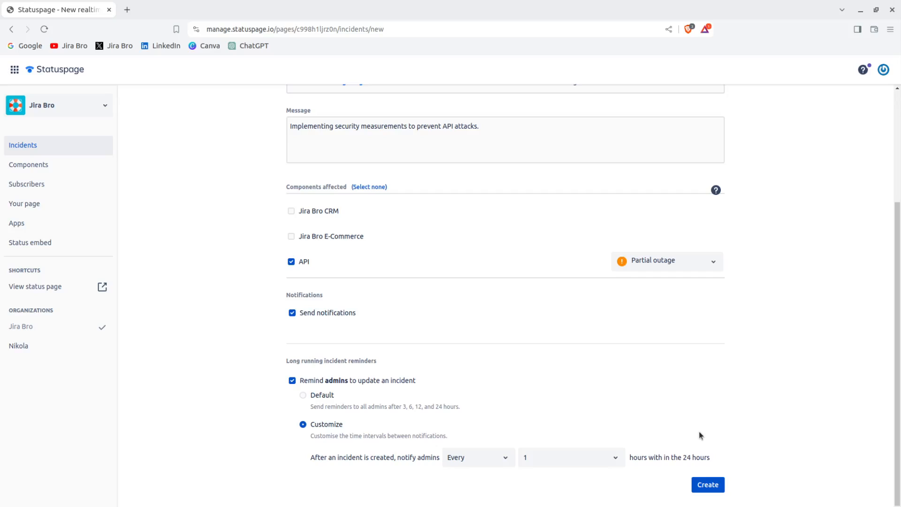
Set the status of the new API incident to Identified.
{"action": "scroll", "coordinate": [699, 431], "scroll_direction": "up", "scroll_amount": 3}
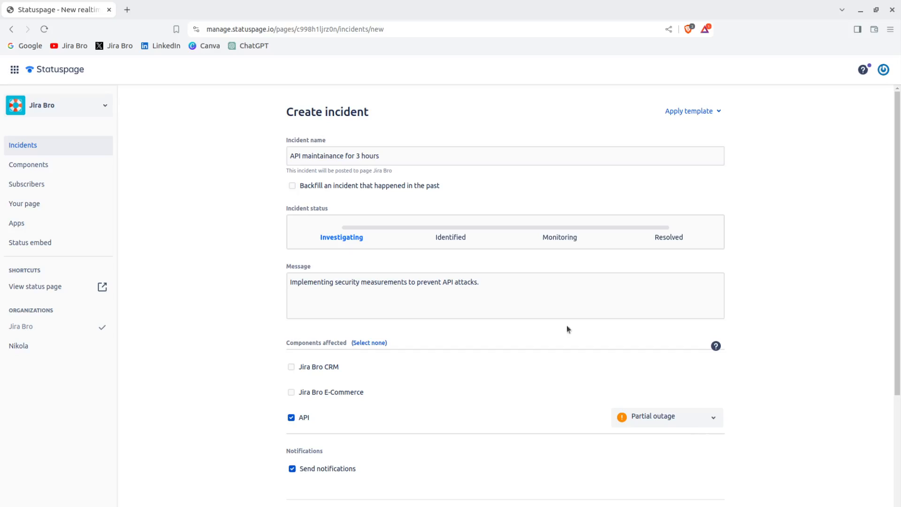
{"action": "left_click", "coordinate": [438, 238]}
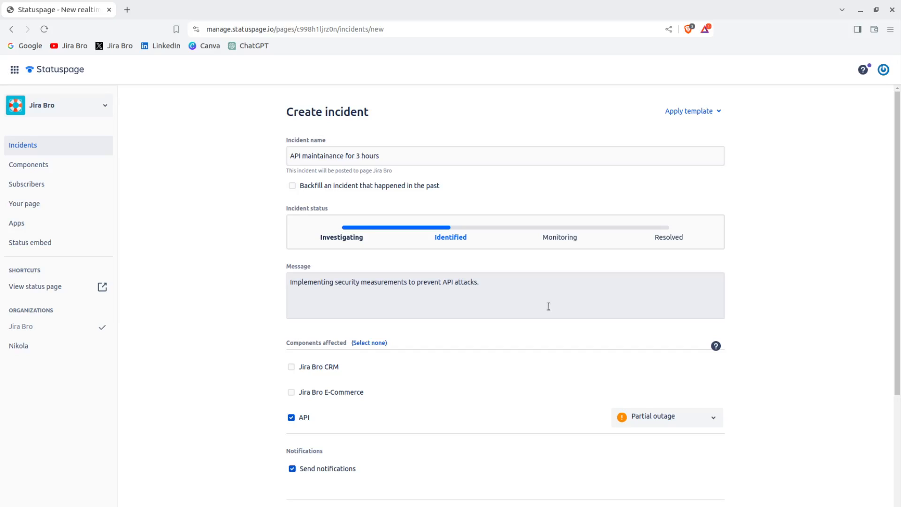
{"action": "scroll", "coordinate": [548, 306], "scroll_direction": "down", "scroll_amount": 3}
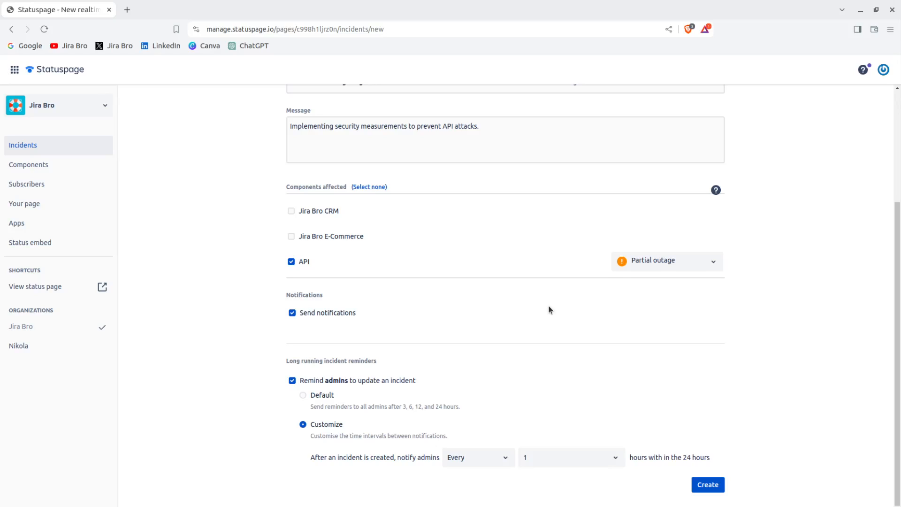
Check the available incident templates without applying one, and create the incident.
{"action": "scroll", "coordinate": [549, 324], "scroll_direction": "up", "scroll_amount": 3}
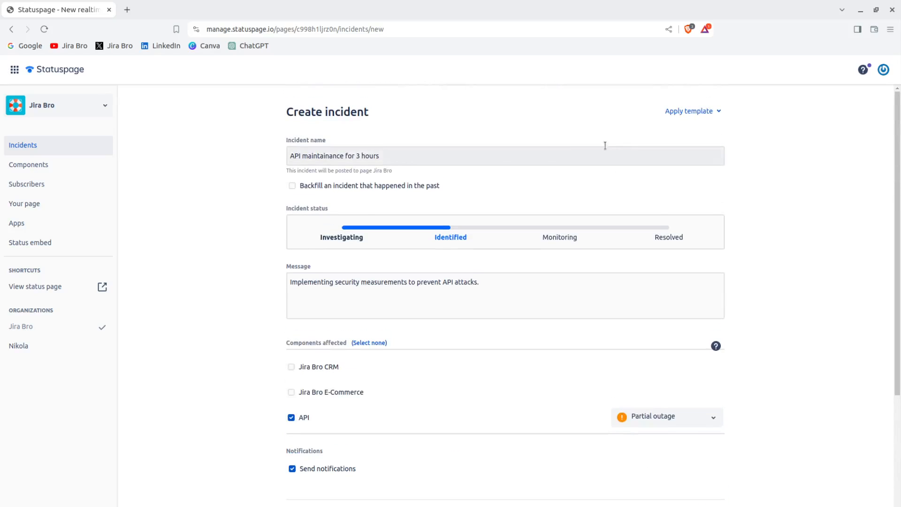
{"action": "left_click", "coordinate": [709, 113]}
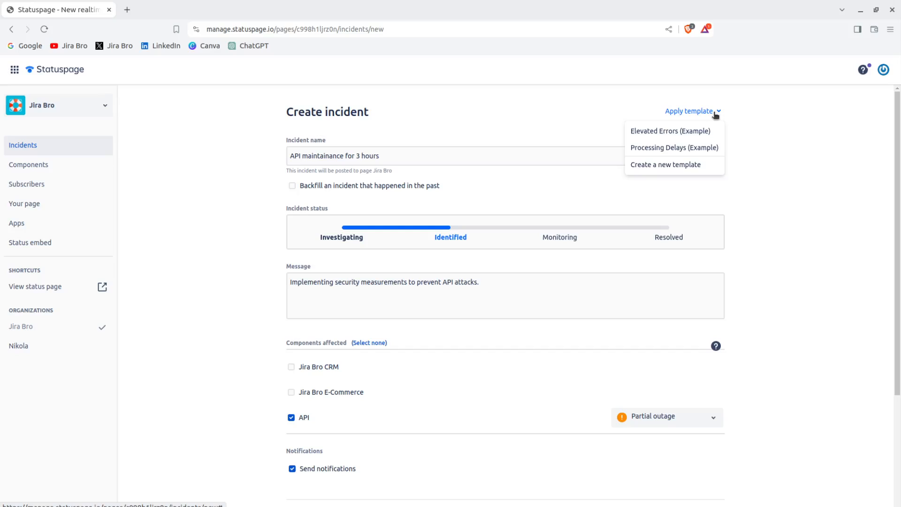
{"action": "left_click", "coordinate": [798, 214]}
{"action": "scroll", "coordinate": [798, 214], "scroll_direction": "down", "scroll_amount": 3}
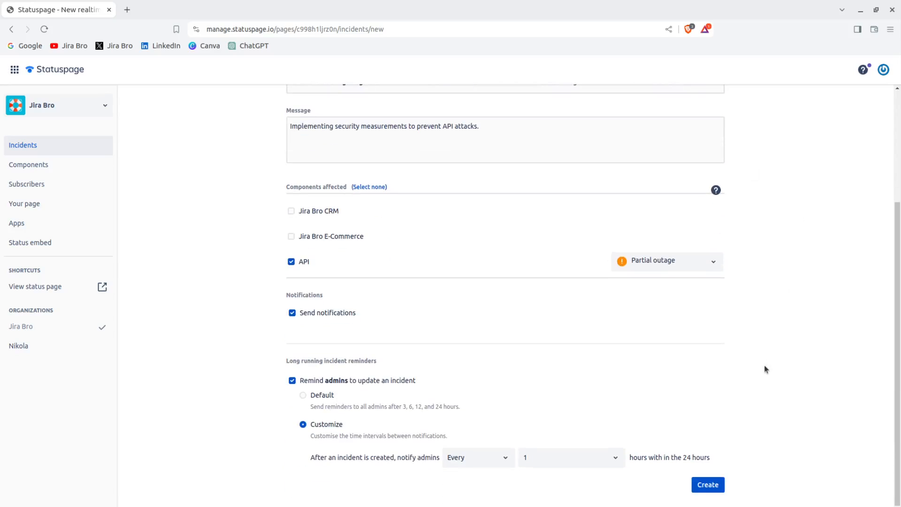
{"action": "left_click", "coordinate": [723, 487]}
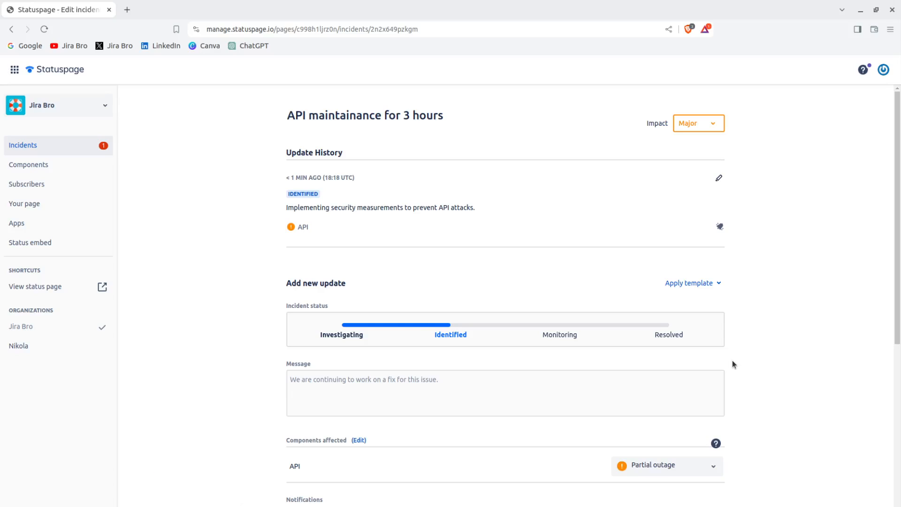
View the public Jira Bro status page, read the API incident notice and the component statuses, and close the page.
{"action": "left_click", "coordinate": [65, 287]}
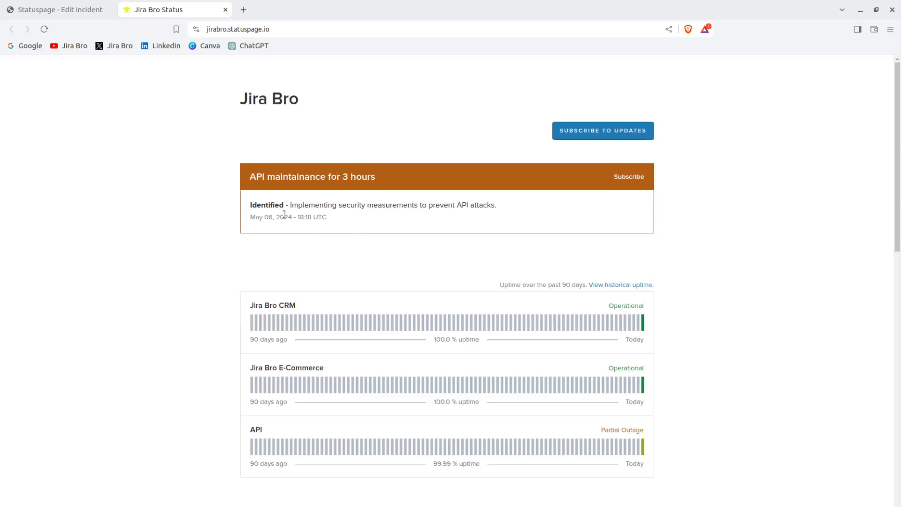
{"action": "left_click_drag", "start_coordinate": [289, 205], "coordinate": [526, 209]}
{"action": "left_click", "coordinate": [526, 210]}
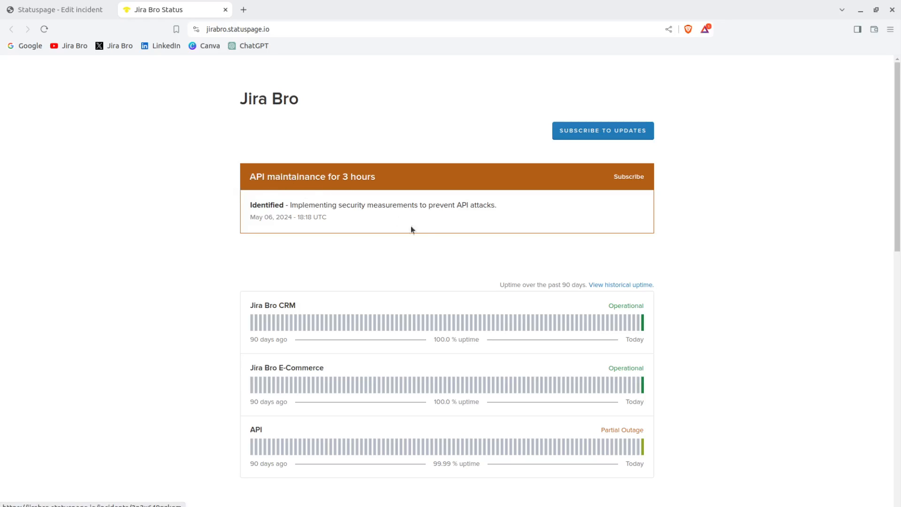
{"action": "scroll", "coordinate": [455, 255], "scroll_direction": "down", "scroll_amount": 6}
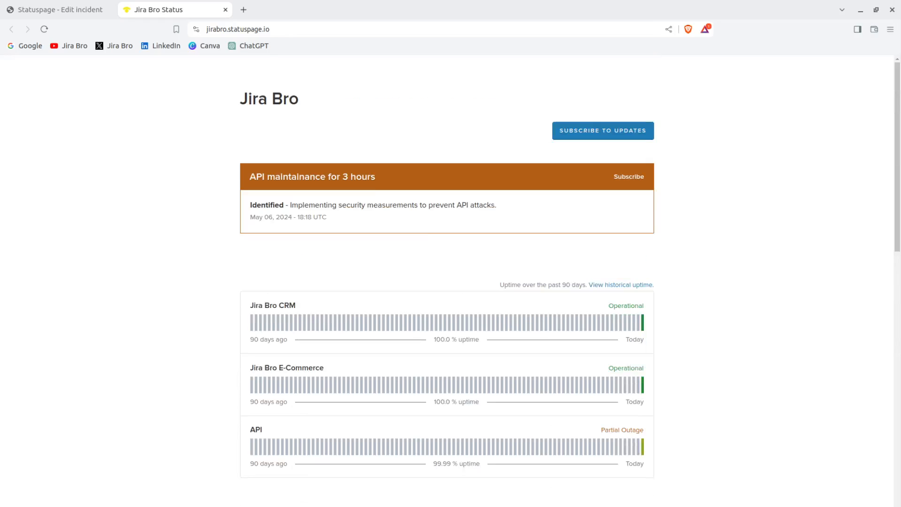
{"action": "left_click", "coordinate": [225, 10]}
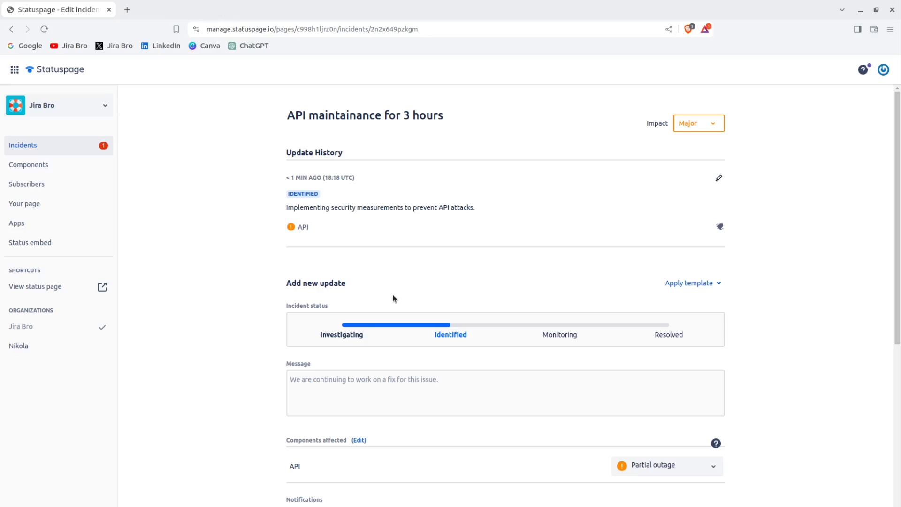
Look over the created incident's update form and its reminder interval settings.
{"action": "scroll", "coordinate": [393, 299], "scroll_direction": "down", "scroll_amount": 2}
{"action": "scroll", "coordinate": [394, 298], "scroll_direction": "down", "scroll_amount": 5}
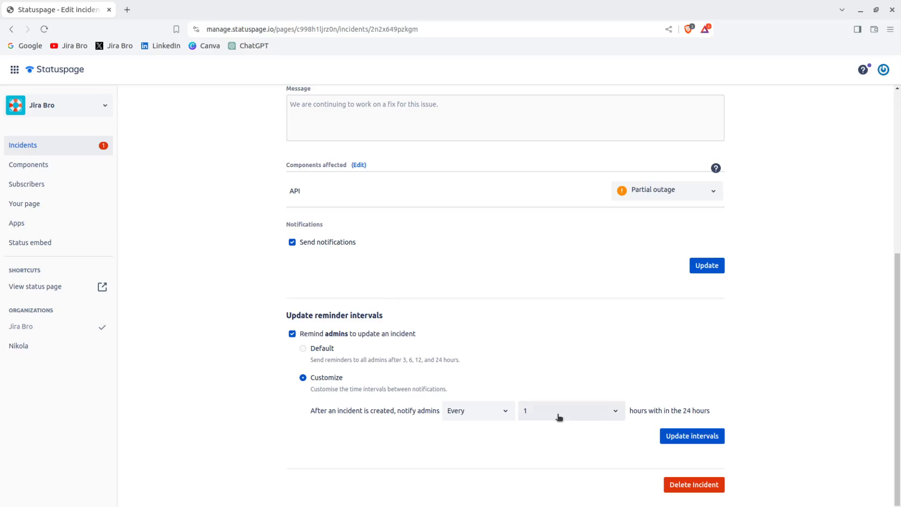
{"action": "scroll", "coordinate": [558, 415], "scroll_direction": "up", "scroll_amount": 6}
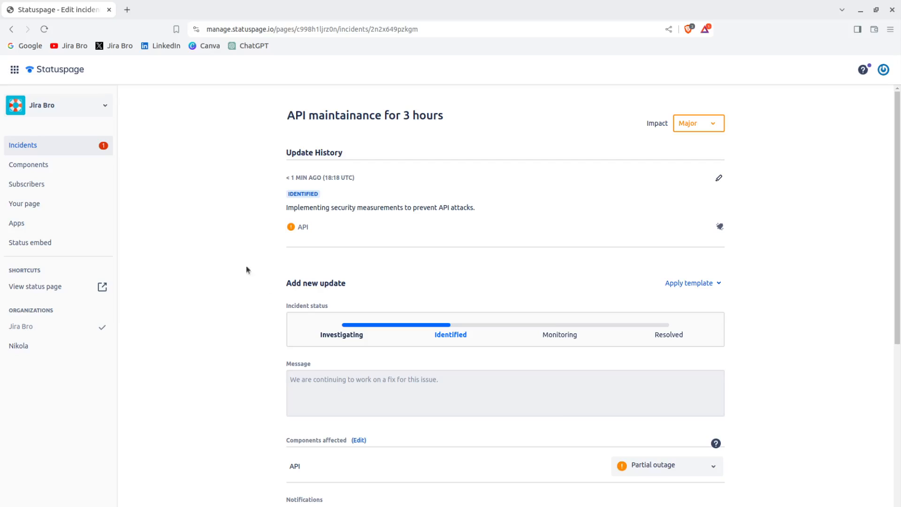
Browse the incidents, maintenances and templates lists in the incidents overview, and reload the overview of open incidents.
{"action": "left_click", "coordinate": [40, 145]}
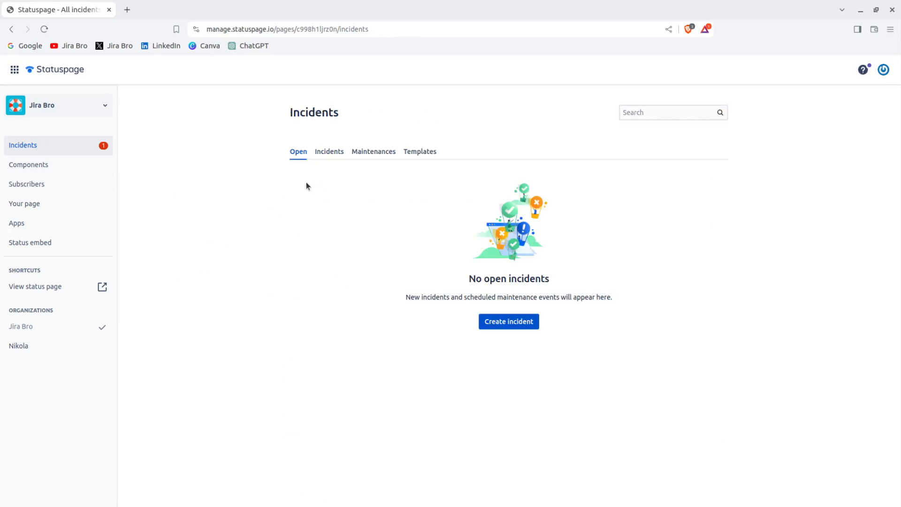
{"action": "left_click", "coordinate": [329, 152]}
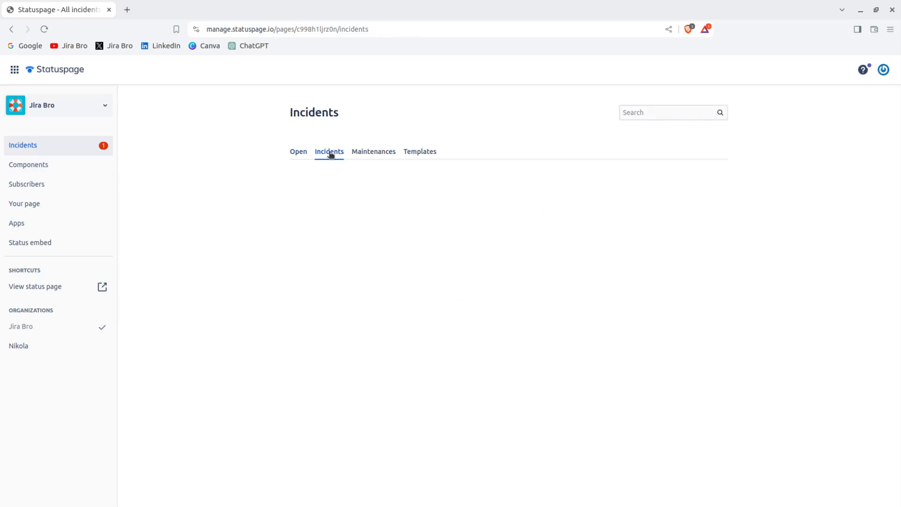
{"action": "left_click", "coordinate": [367, 150]}
{"action": "left_click", "coordinate": [423, 152]}
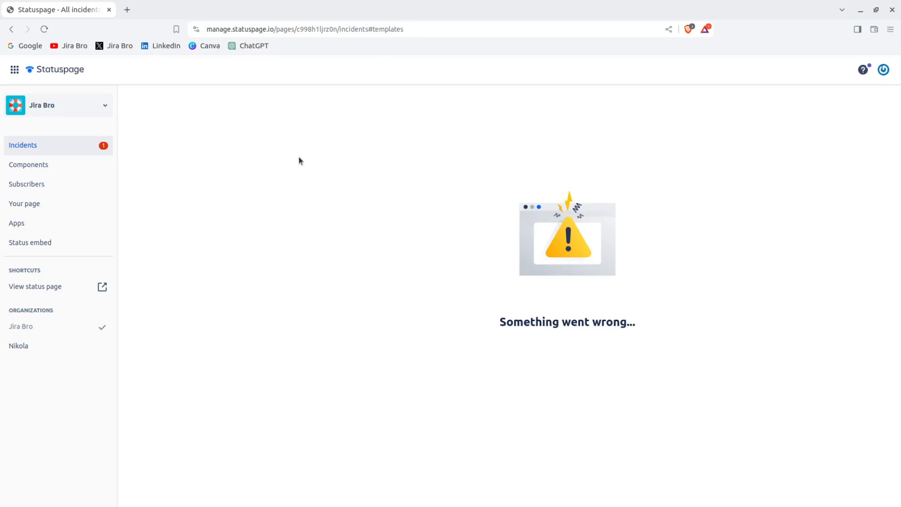
{"action": "left_click", "coordinate": [85, 152]}
{"action": "left_click", "coordinate": [49, 24]}
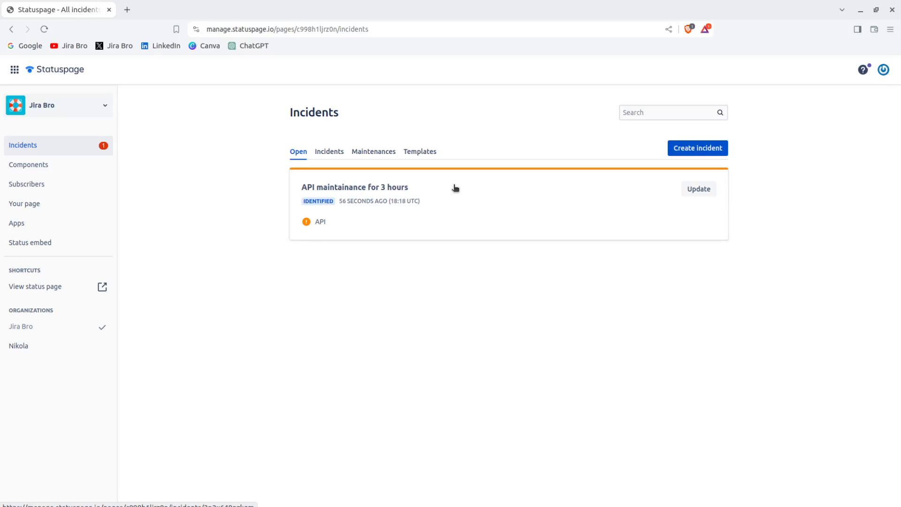
Open the incident "API maintainance for 3 hours" and examine its update history, update form and reminder settings.
{"action": "left_click", "coordinate": [456, 188]}
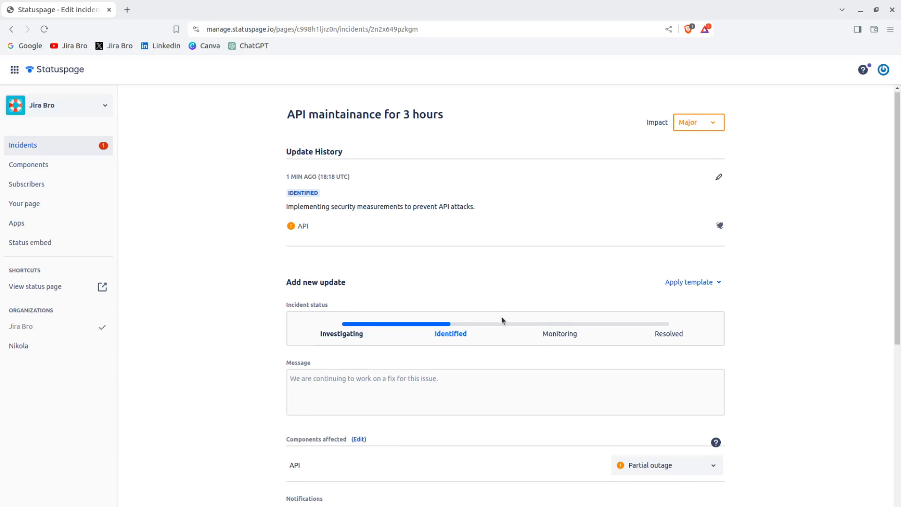
{"action": "scroll", "coordinate": [502, 318], "scroll_direction": "down", "scroll_amount": 3}
{"action": "scroll", "coordinate": [501, 318], "scroll_direction": "up", "scroll_amount": 3}
{"action": "scroll", "coordinate": [501, 320], "scroll_direction": "down", "scroll_amount": 6}
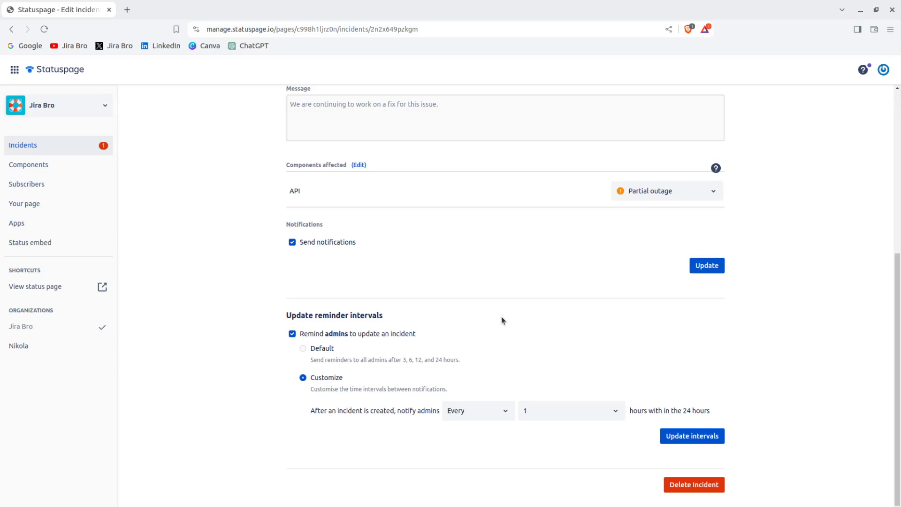
{"action": "scroll", "coordinate": [502, 320], "scroll_direction": "up", "scroll_amount": 4}
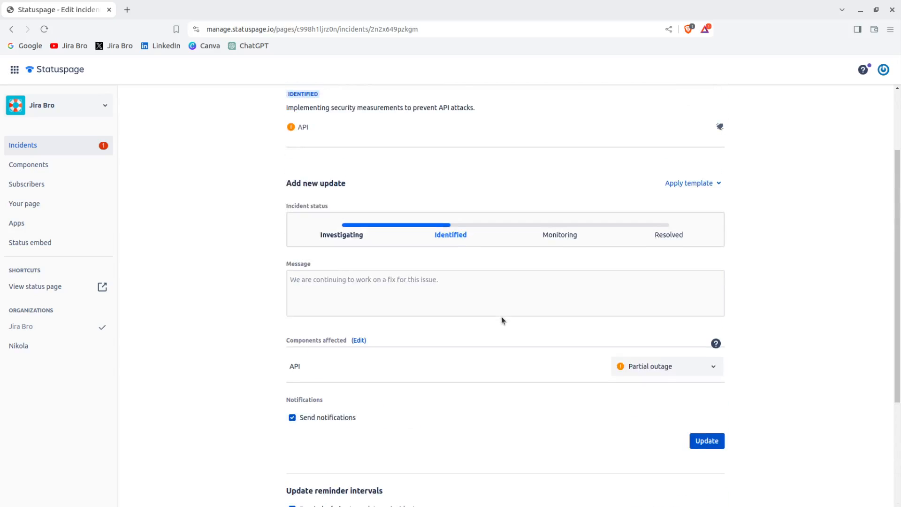
{"action": "scroll", "coordinate": [502, 319], "scroll_direction": "up", "scroll_amount": 2}
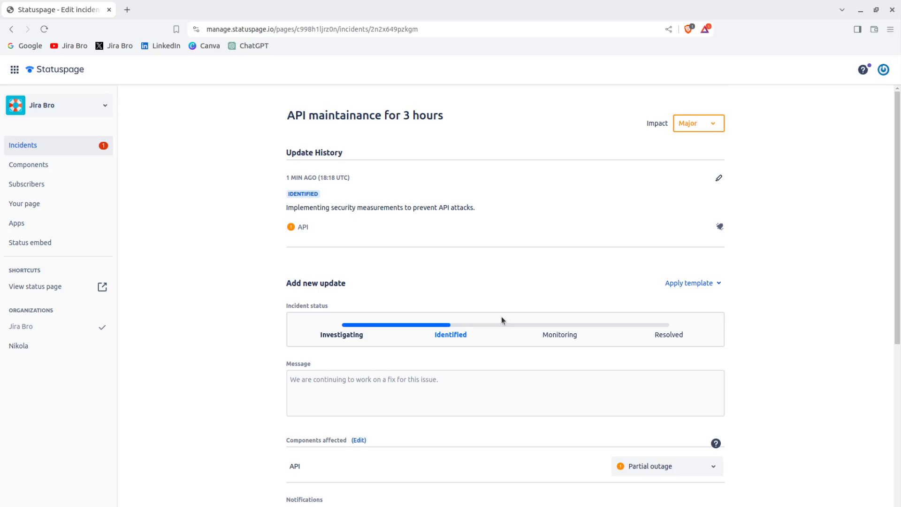
Set the affected API component to Operational and post the incident update.
{"action": "scroll", "coordinate": [501, 318], "scroll_direction": "down", "scroll_amount": 2}
{"action": "left_click", "coordinate": [629, 350]}
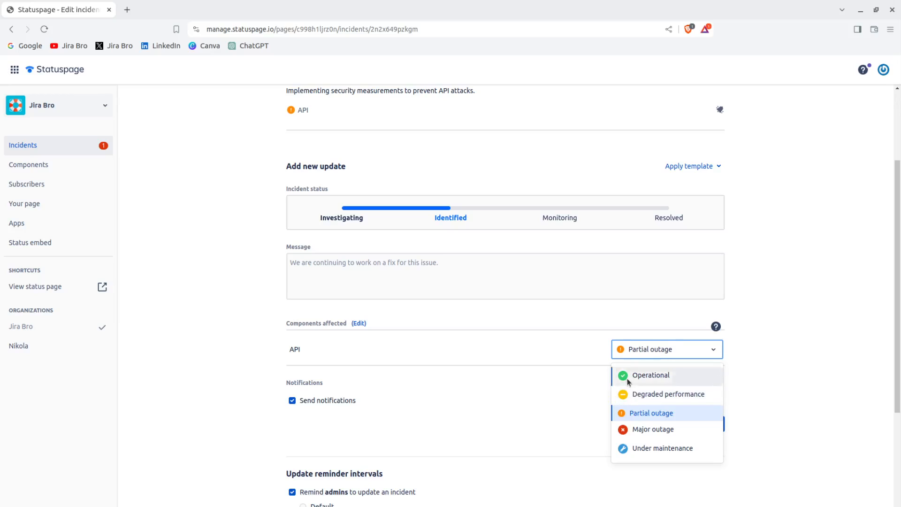
{"action": "left_click", "coordinate": [629, 376]}
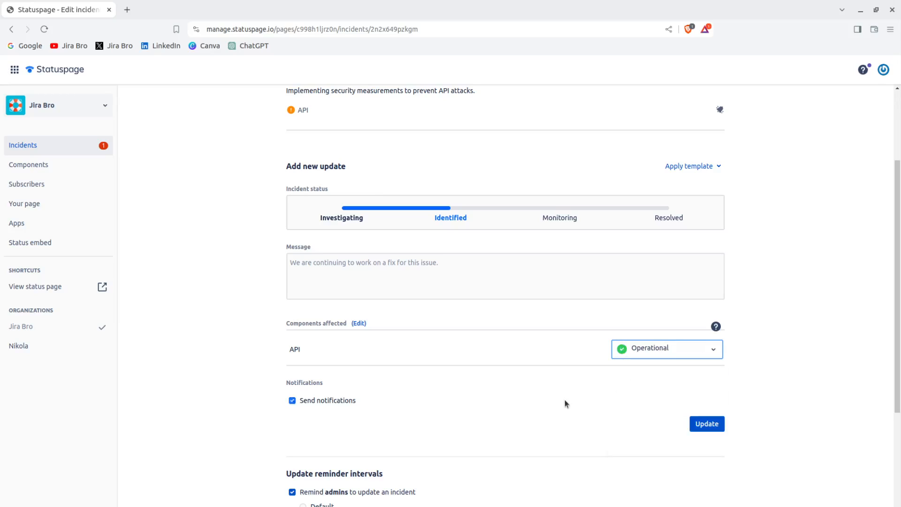
{"action": "left_click", "coordinate": [394, 399]}
{"action": "scroll", "coordinate": [603, 397], "scroll_direction": "down", "scroll_amount": 3}
{"action": "left_click", "coordinate": [698, 264]}
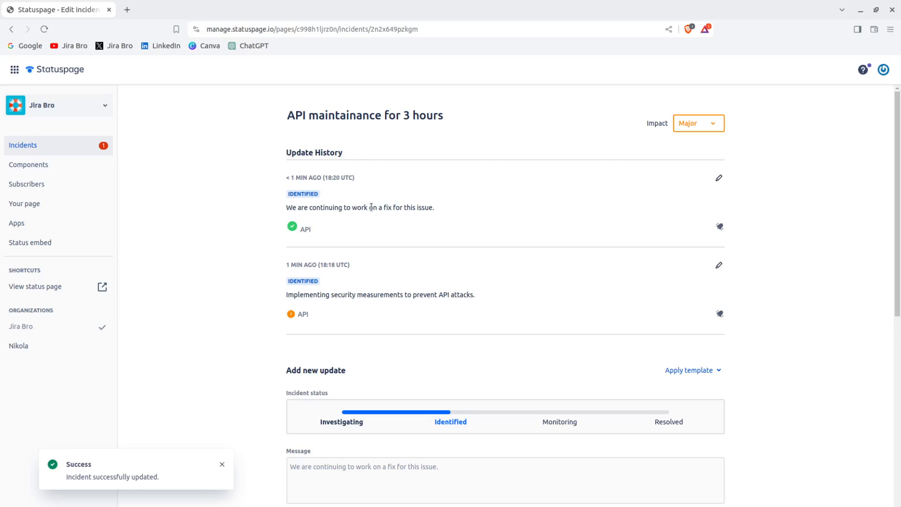
Post another incident update with the message "Resolved".
{"action": "left_click_drag", "start_coordinate": [371, 207], "coordinate": [477, 202]}
{"action": "scroll", "coordinate": [477, 202], "scroll_direction": "down", "scroll_amount": 4}
{"action": "left_click", "coordinate": [442, 291]}
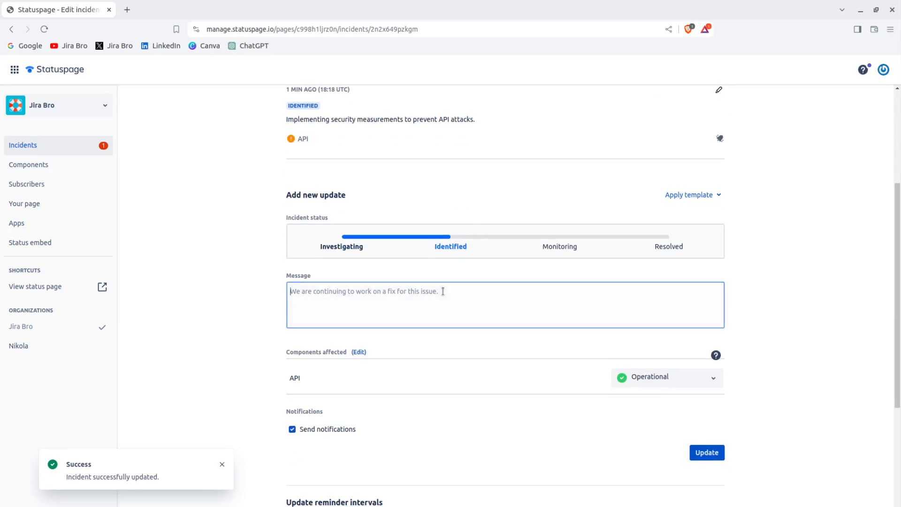
{"action": "type", "text": "REso"}
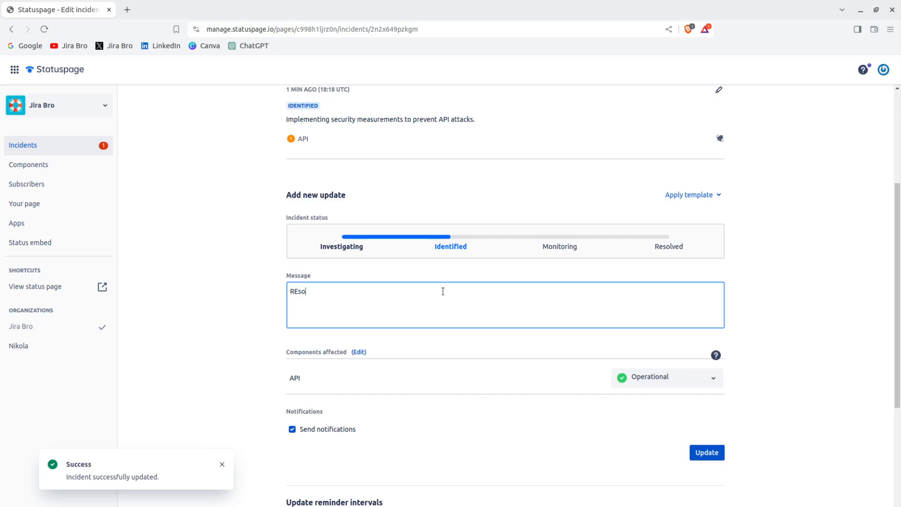
{"action": "key", "text": "BackSpace"}
{"action": "key", "text": "BackSpace"}
{"action": "key", "text": "BackSpace"}
{"action": "type", "text": "esolved"}
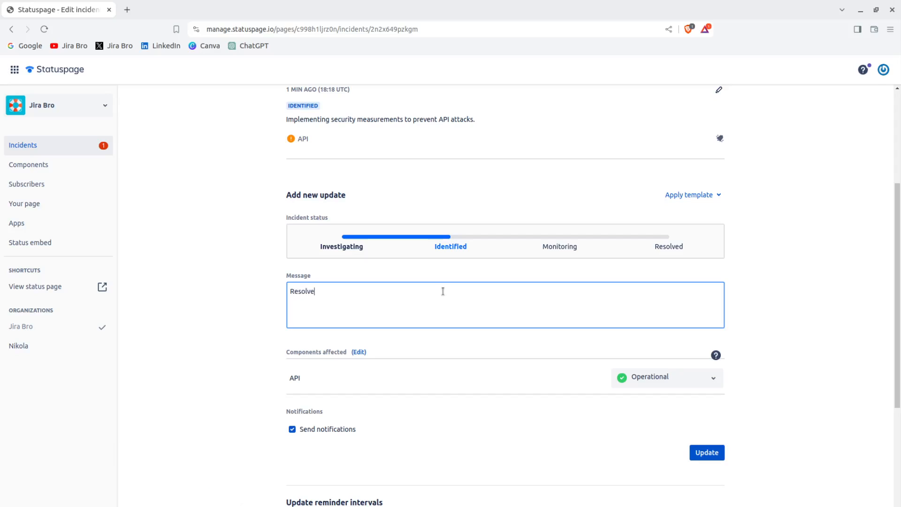
{"action": "left_click", "coordinate": [708, 454]}
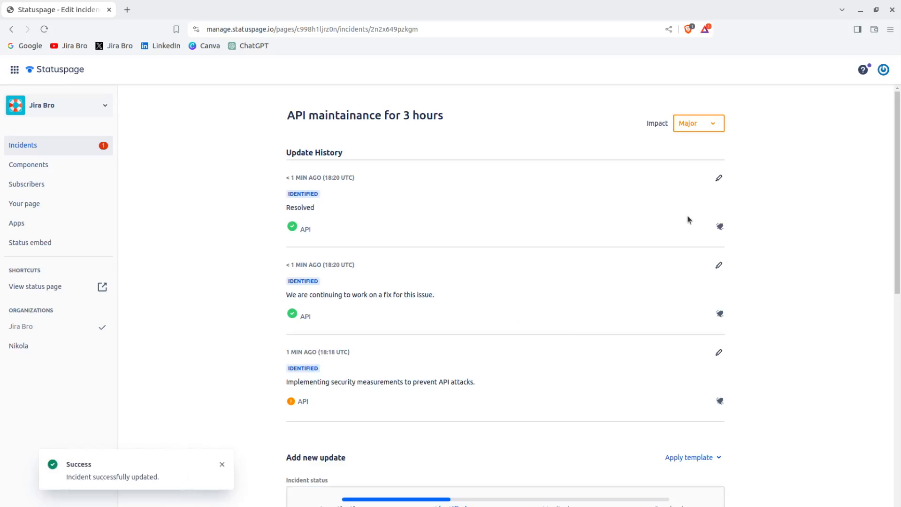
Review the incident's update history and the remaining options for adding an update and setting reminder intervals.
{"action": "mouse_move", "coordinate": [721, 314]}
{"action": "scroll", "coordinate": [407, 307], "scroll_direction": "down", "scroll_amount": 4}
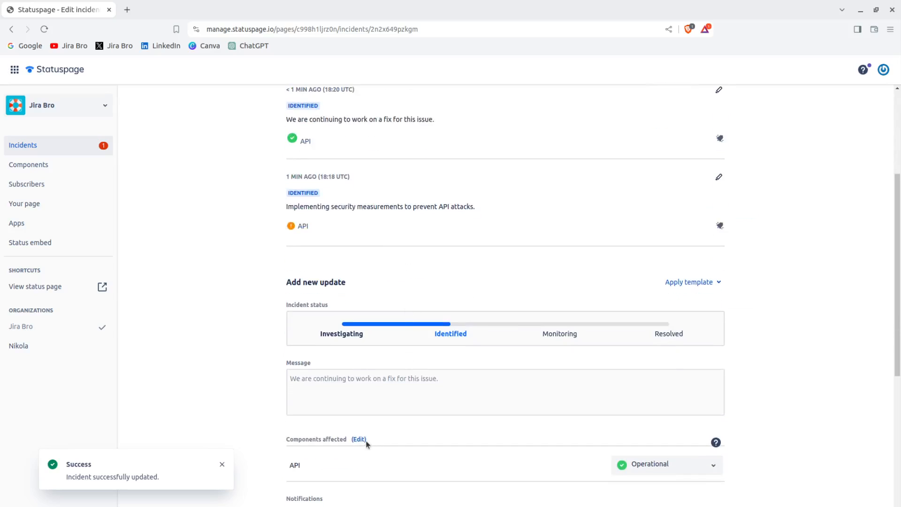
{"action": "left_click", "coordinate": [333, 376]}
{"action": "scroll", "coordinate": [451, 390], "scroll_direction": "down", "scroll_amount": 2}
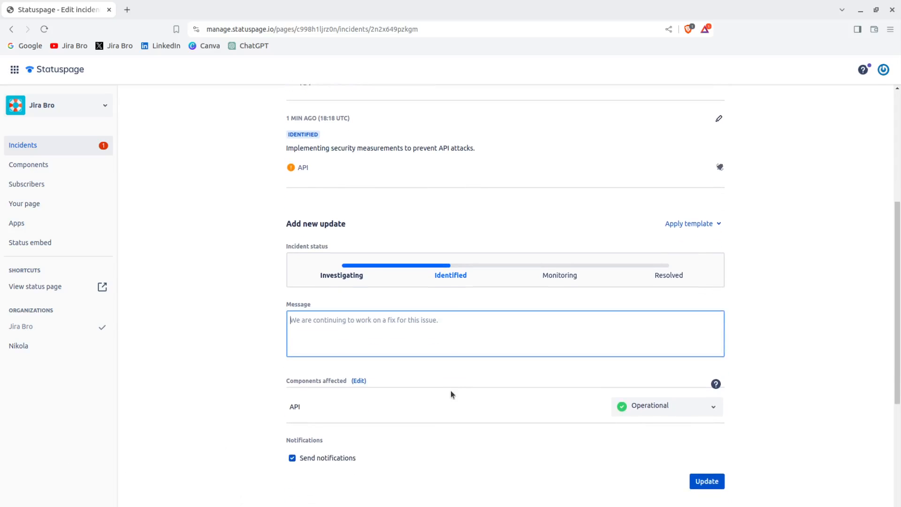
{"action": "scroll", "coordinate": [451, 391], "scroll_direction": "down", "scroll_amount": 3}
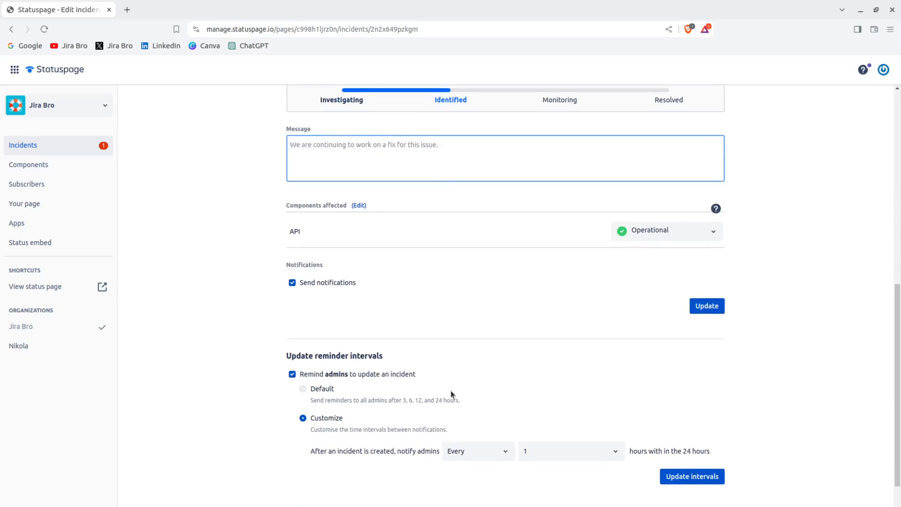
{"action": "scroll", "coordinate": [450, 391], "scroll_direction": "up", "scroll_amount": 7}
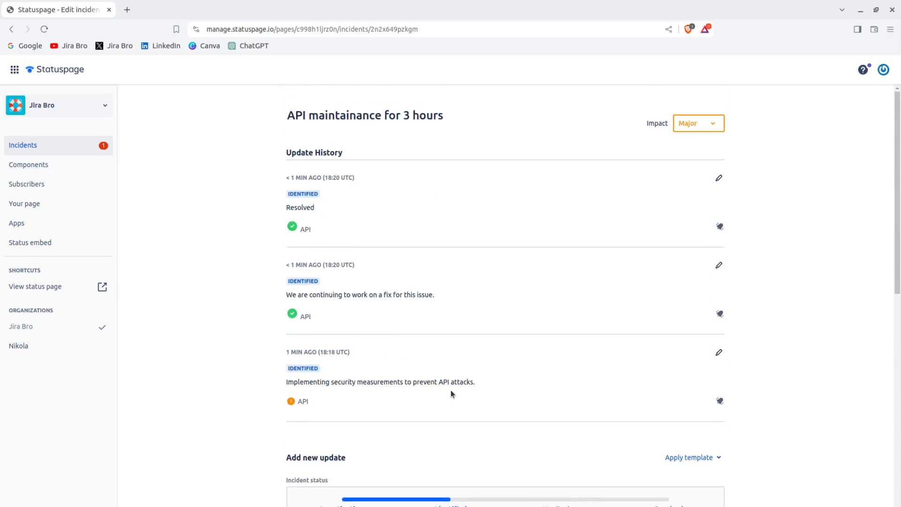
{"action": "scroll", "coordinate": [451, 390], "scroll_direction": "down", "scroll_amount": 7}
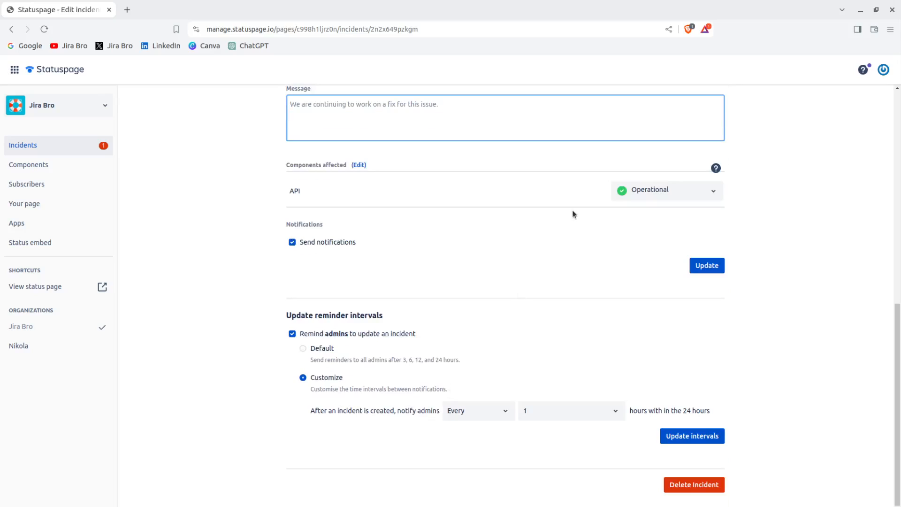
Remove the API component from the incident's affected components and post the update.
{"action": "double_click", "coordinate": [362, 162]}
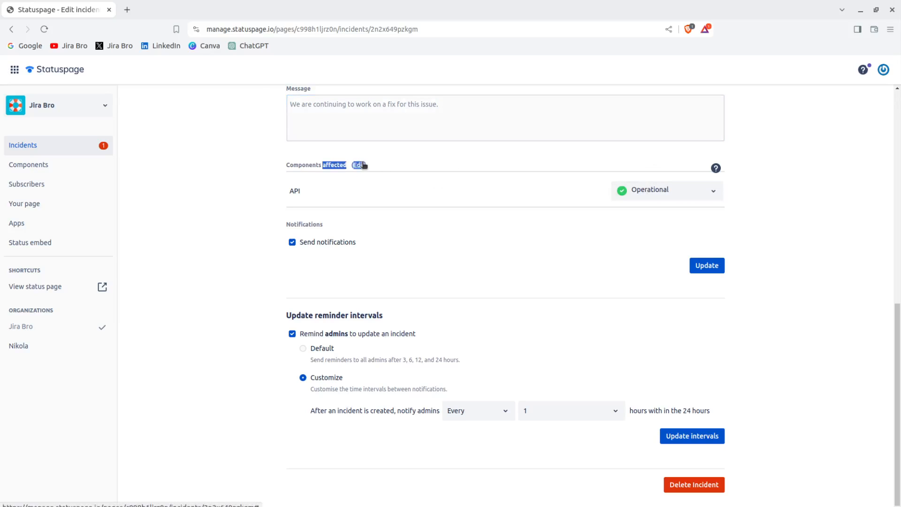
{"action": "left_click", "coordinate": [299, 240]}
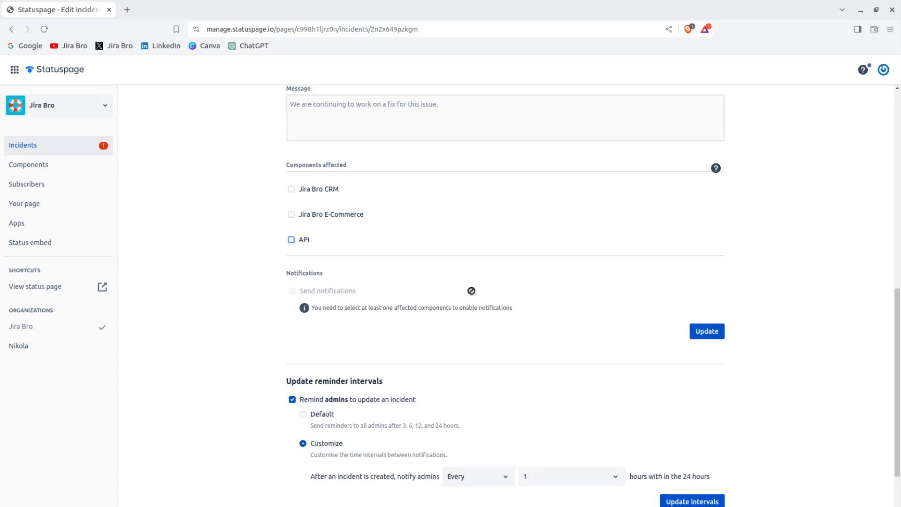
{"action": "left_click", "coordinate": [716, 333]}
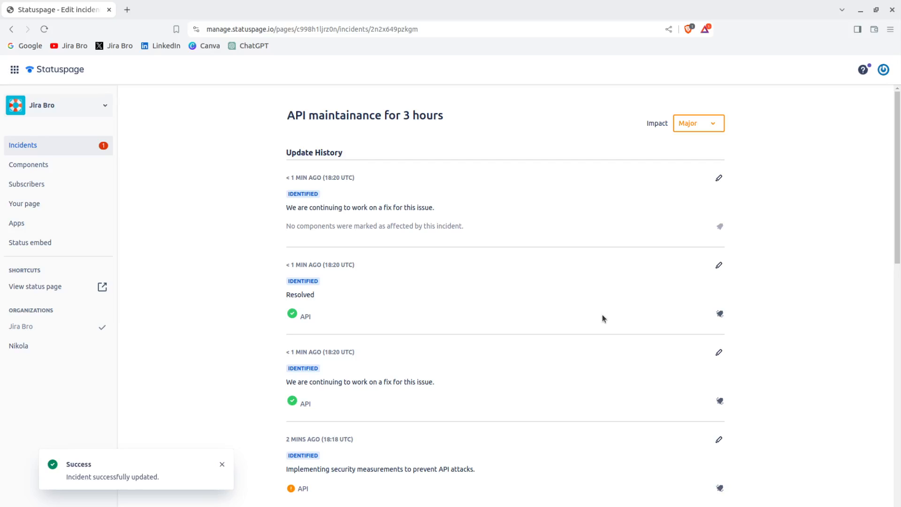
Examine the incident's impact levels, update form and latest update history entry.
{"action": "left_click", "coordinate": [696, 128]}
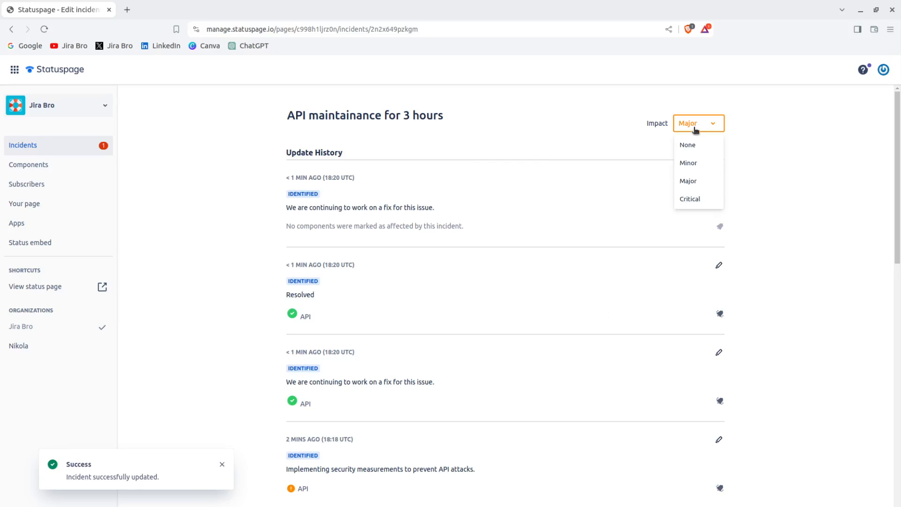
{"action": "scroll", "coordinate": [635, 306], "scroll_direction": "down", "scroll_amount": 15}
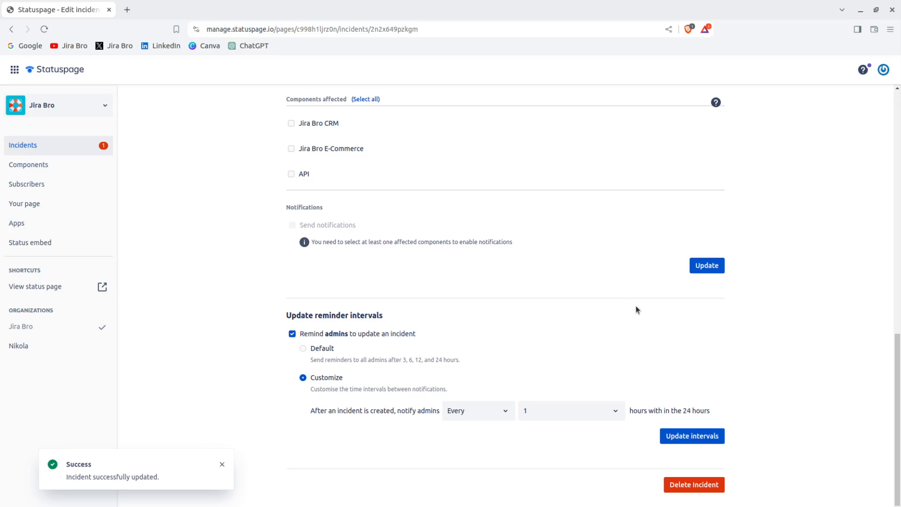
{"action": "scroll", "coordinate": [372, 261], "scroll_direction": "up", "scroll_amount": 6}
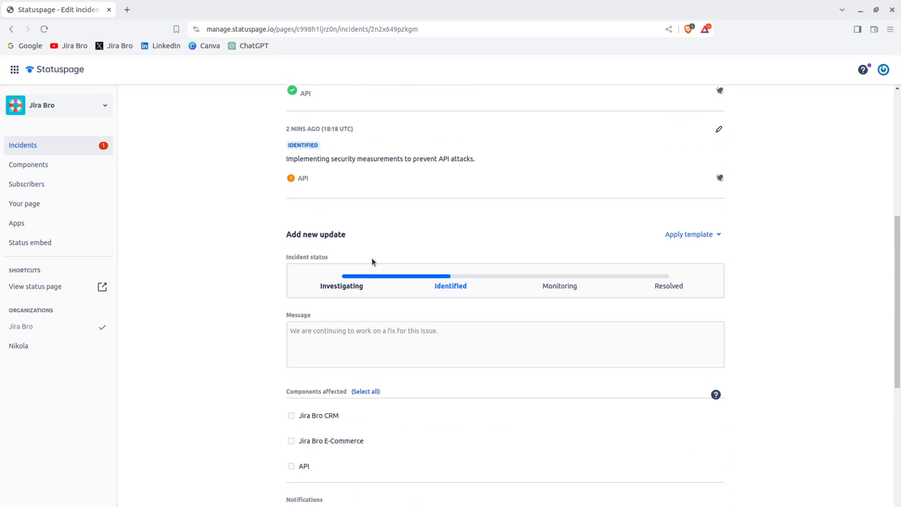
{"action": "scroll", "coordinate": [372, 262], "scroll_direction": "up", "scroll_amount": 2}
{"action": "scroll", "coordinate": [373, 261], "scroll_direction": "up", "scroll_amount": 4}
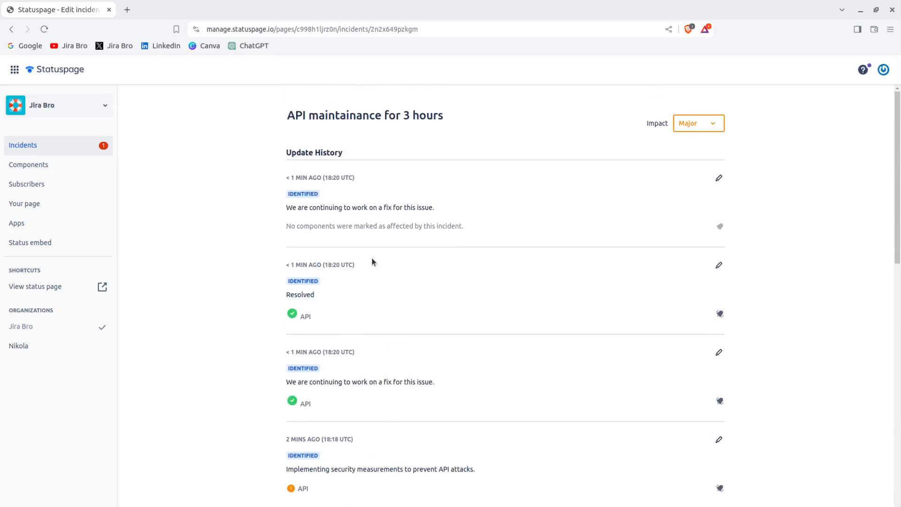
{"action": "left_click_drag", "start_coordinate": [329, 208], "coordinate": [287, 207]}
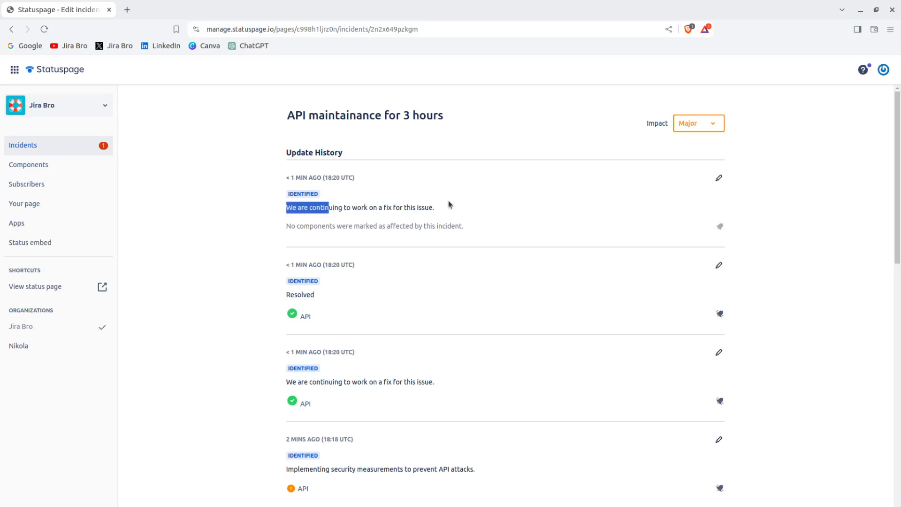
Try to post another update with the API component selected as affected and set to Operational.
{"action": "scroll", "coordinate": [449, 202], "scroll_direction": "down", "scroll_amount": 11}
{"action": "scroll", "coordinate": [449, 202], "scroll_direction": "down", "scroll_amount": 2}
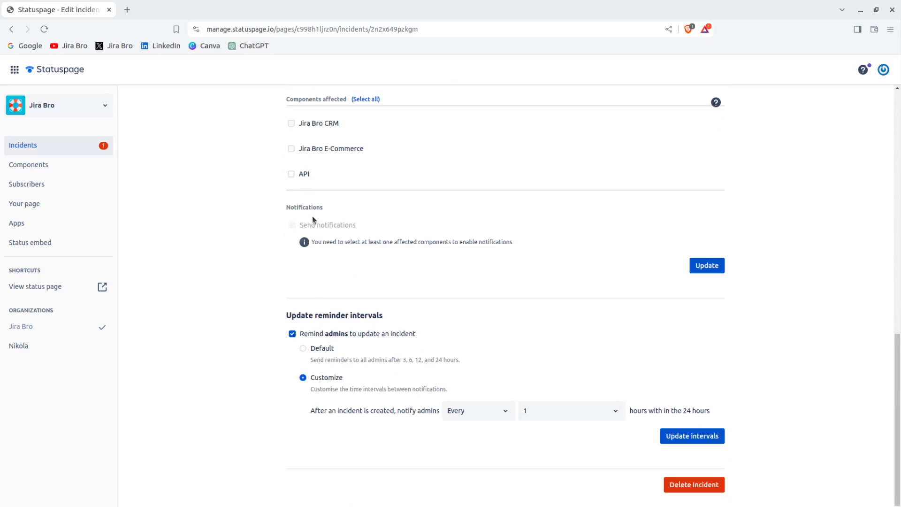
{"action": "left_click", "coordinate": [296, 173]}
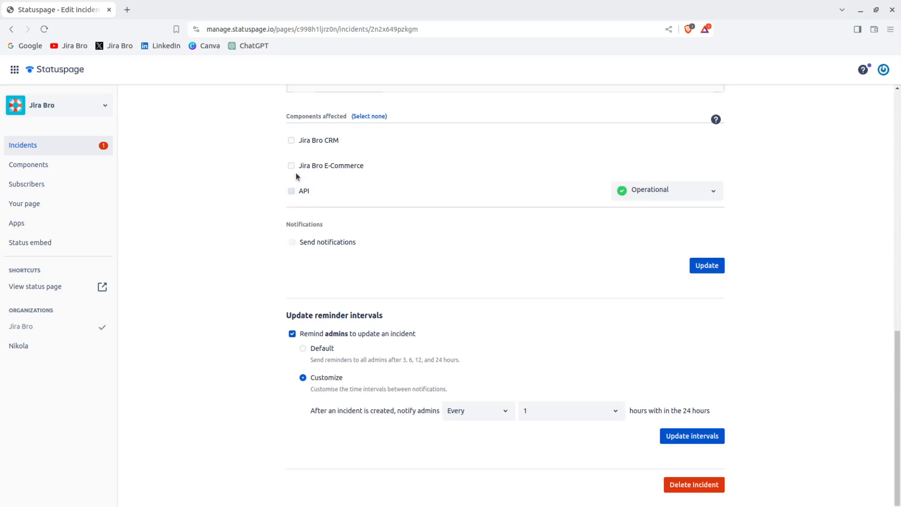
{"action": "left_click", "coordinate": [707, 265]}
{"action": "scroll", "coordinate": [705, 133], "scroll_direction": "up", "scroll_amount": 4}
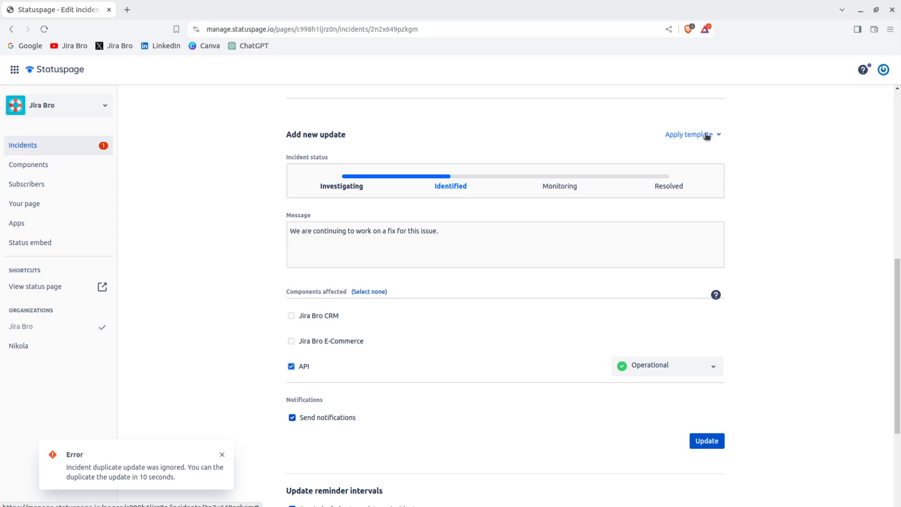
{"action": "scroll", "coordinate": [735, 219], "scroll_direction": "up", "scroll_amount": 8}
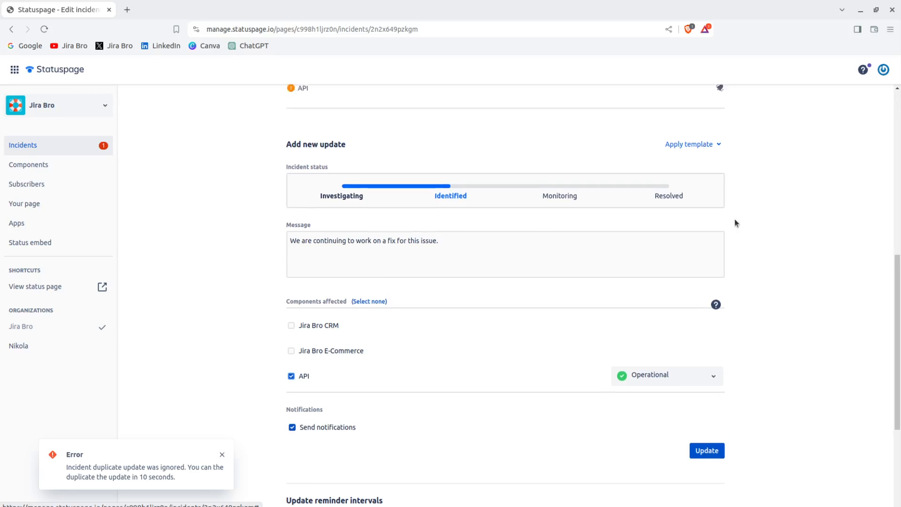
Return to the incidents list and open the update form for "API maintainance for 3 hours".
{"action": "left_click", "coordinate": [75, 150]}
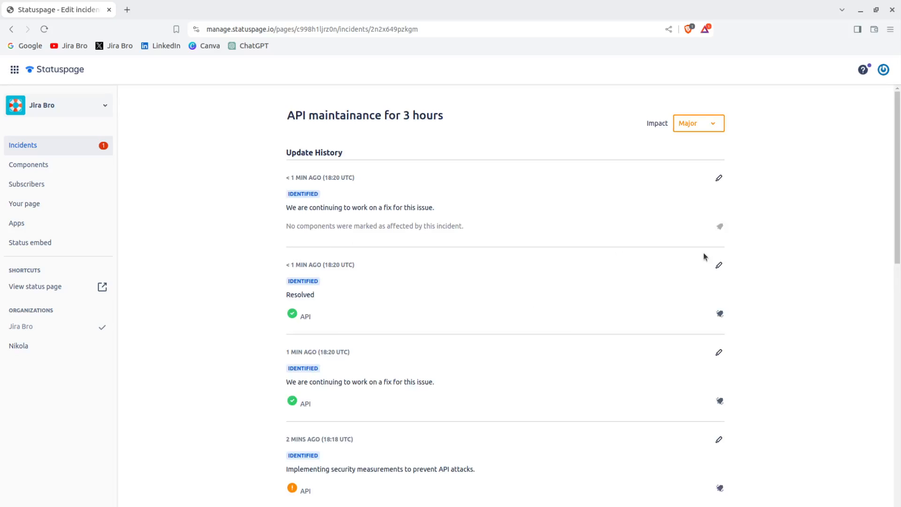
{"action": "scroll", "coordinate": [706, 252], "scroll_direction": "down", "scroll_amount": 10}
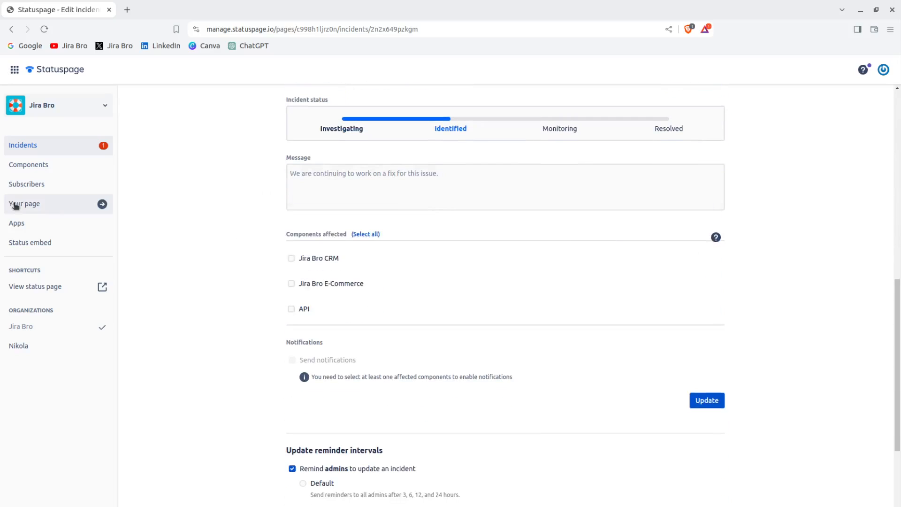
{"action": "left_click", "coordinate": [29, 145]}
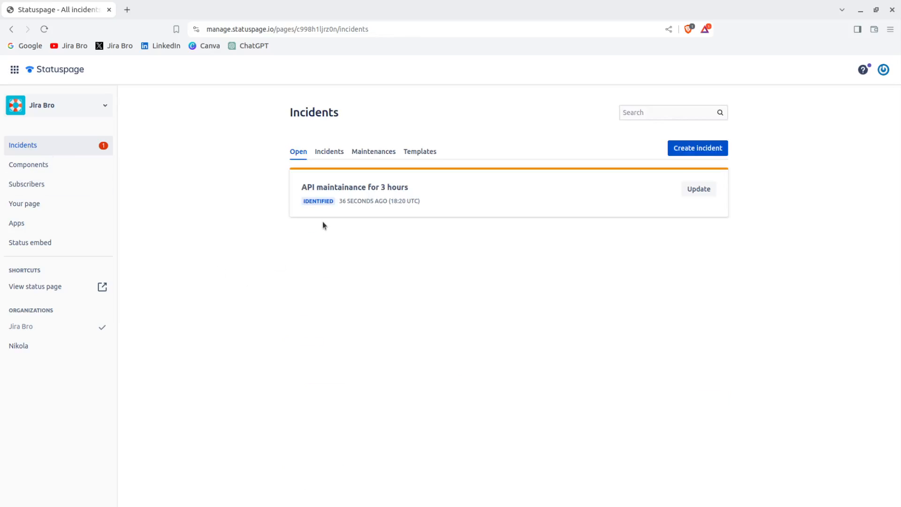
{"action": "left_click", "coordinate": [701, 190]}
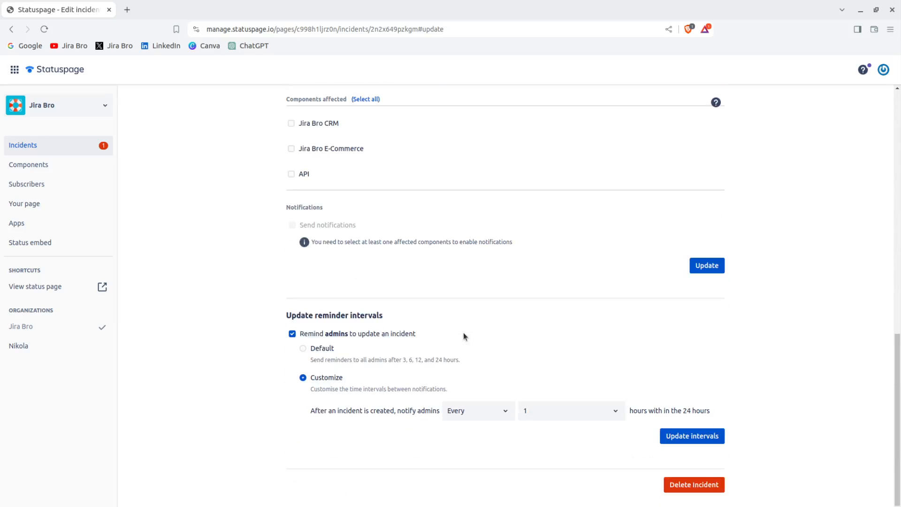
{"action": "scroll", "coordinate": [463, 336], "scroll_direction": "up", "scroll_amount": 3}
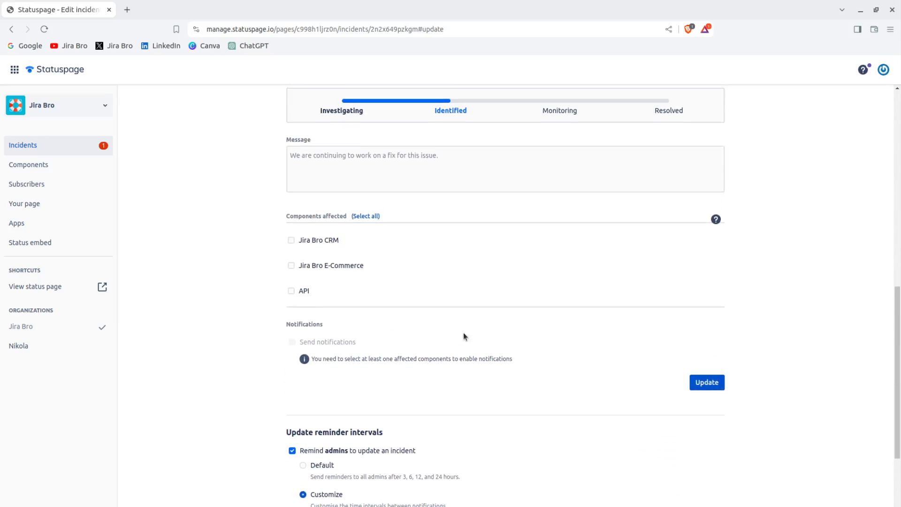
{"action": "scroll", "coordinate": [593, 343], "scroll_direction": "down", "scroll_amount": 3}
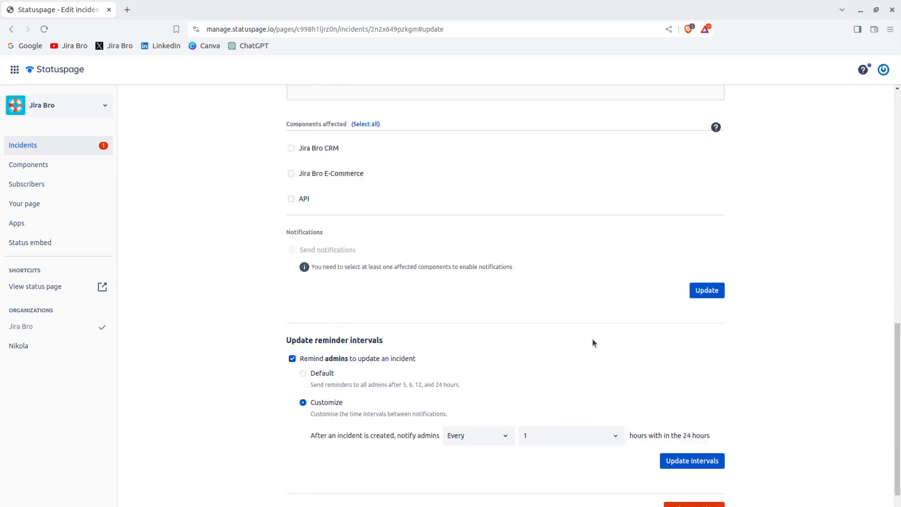
{"action": "scroll", "coordinate": [593, 338], "scroll_direction": "up", "scroll_amount": 3}
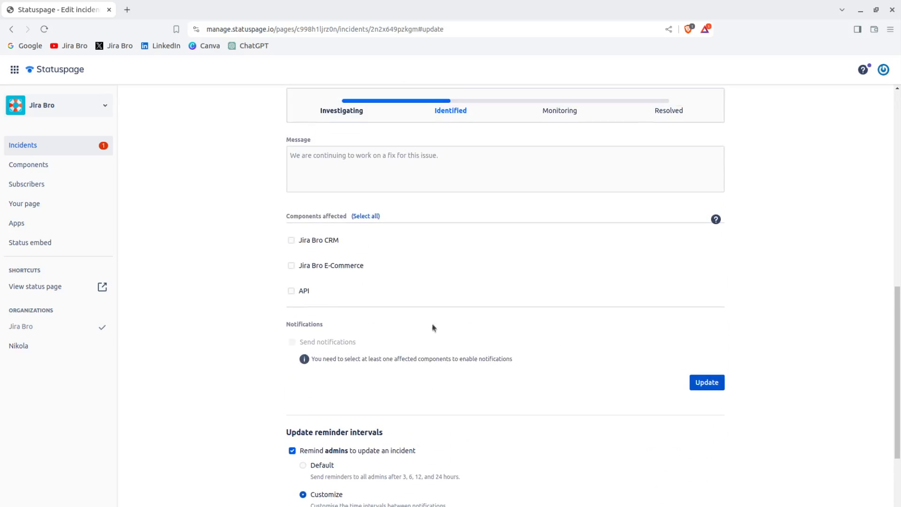
Post an incident update with the API component selected as Operational and notifications turned off.
{"action": "left_click", "coordinate": [291, 291]}
{"action": "left_click", "coordinate": [658, 294]}
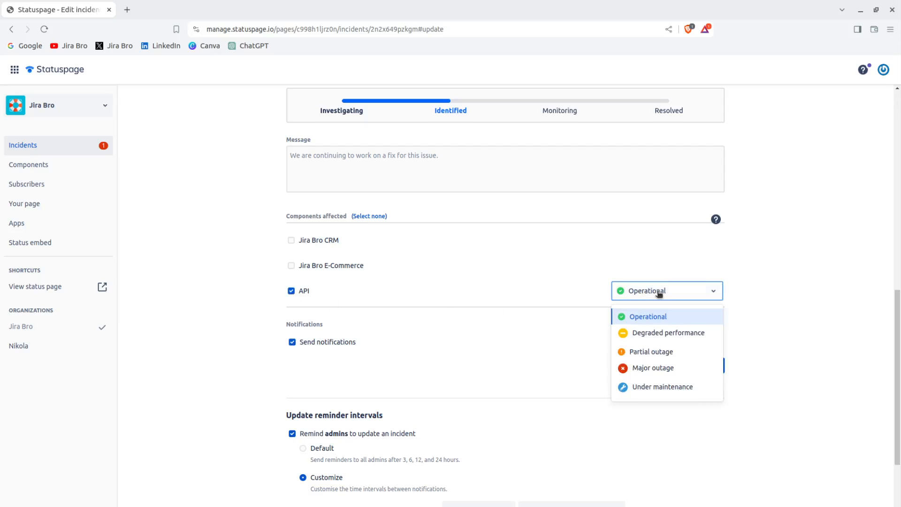
{"action": "left_click", "coordinate": [658, 294]}
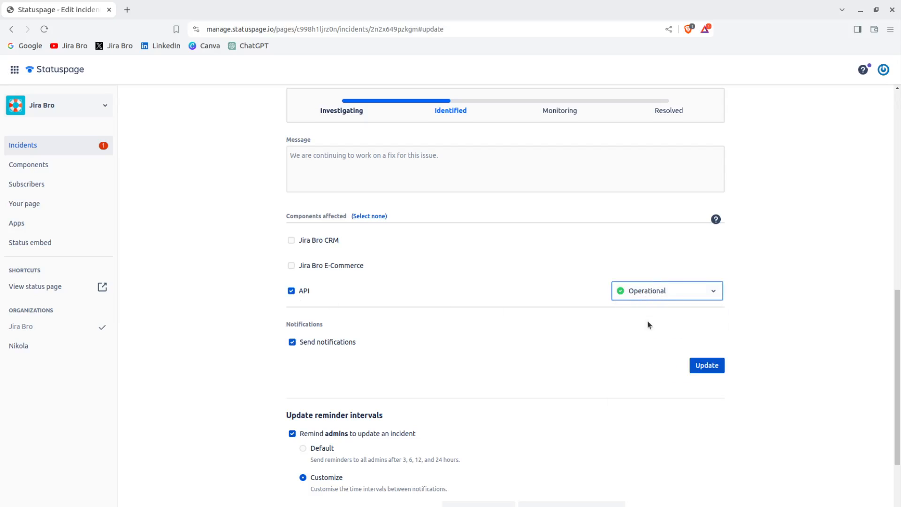
{"action": "left_click", "coordinate": [330, 343]}
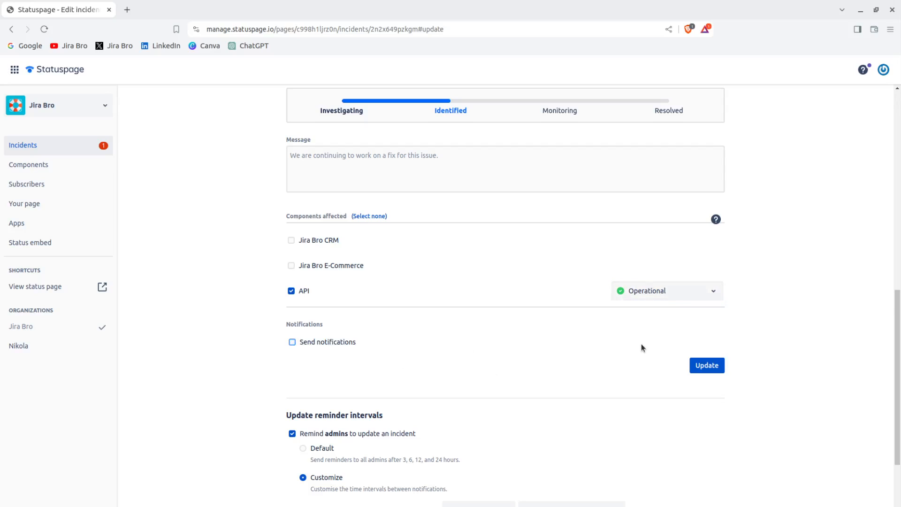
{"action": "scroll", "coordinate": [641, 348], "scroll_direction": "down", "scroll_amount": 2}
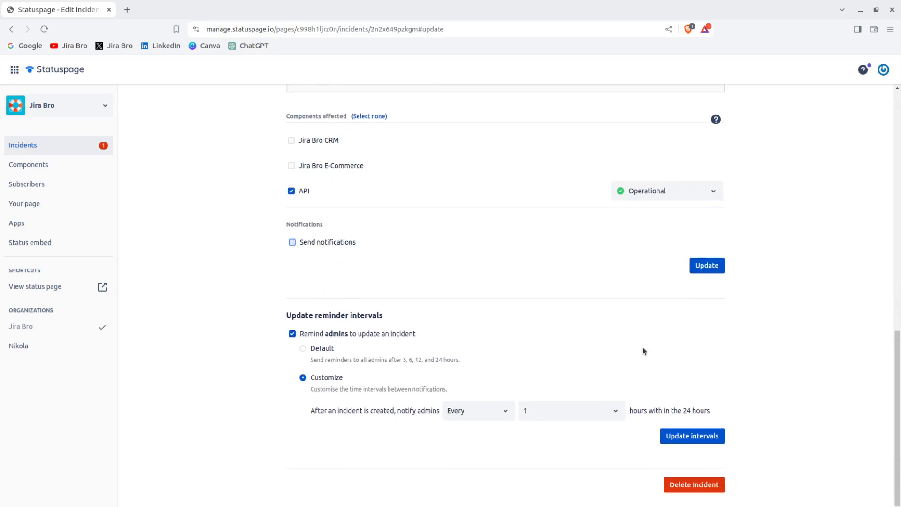
{"action": "left_click", "coordinate": [695, 270]}
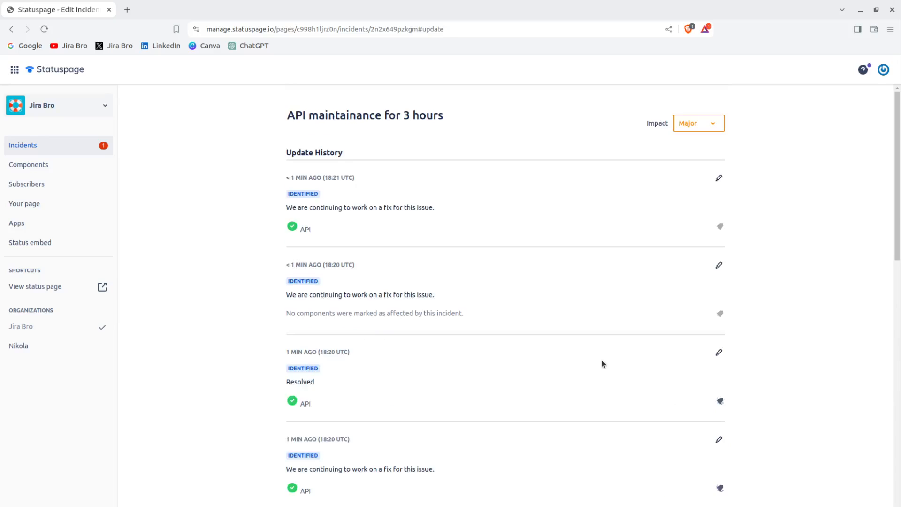
Review the new update form, the API component's status field and the incident's update history.
{"action": "scroll", "coordinate": [601, 359], "scroll_direction": "down", "scroll_amount": 10}
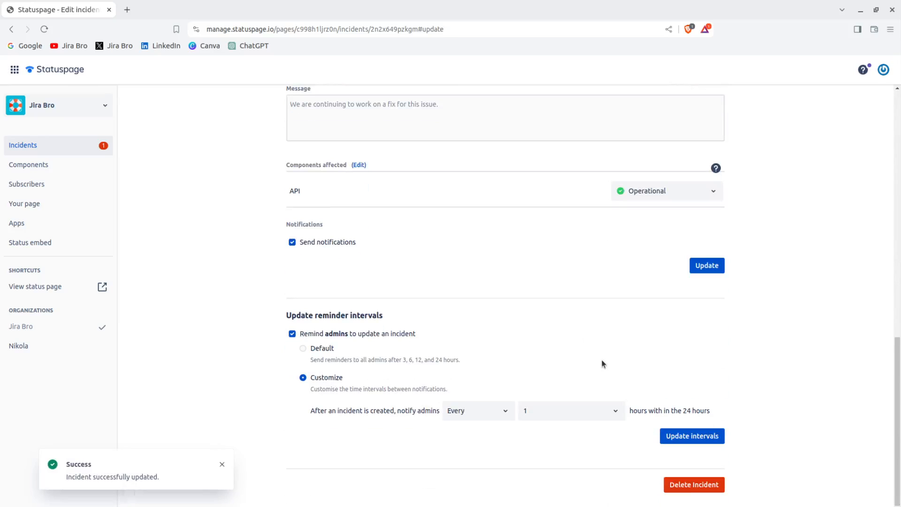
{"action": "scroll", "coordinate": [602, 364], "scroll_direction": "up", "scroll_amount": 3}
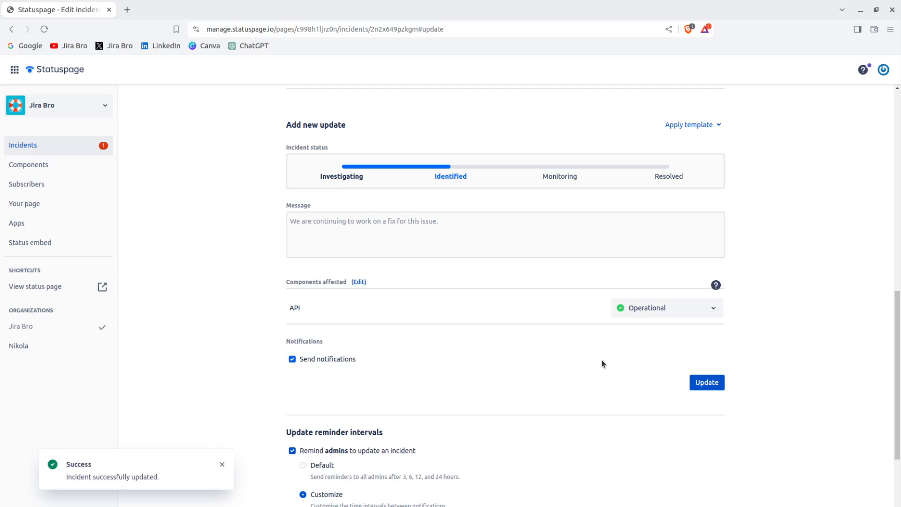
{"action": "left_click", "coordinate": [660, 311]}
{"action": "left_click", "coordinate": [658, 313]}
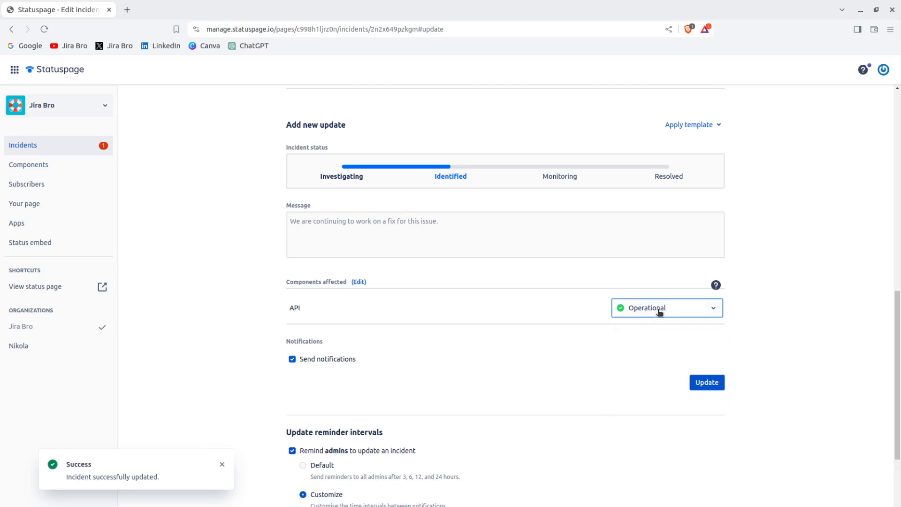
{"action": "scroll", "coordinate": [557, 393], "scroll_direction": "up", "scroll_amount": 10}
{"action": "scroll", "coordinate": [556, 397], "scroll_direction": "up", "scroll_amount": 1}
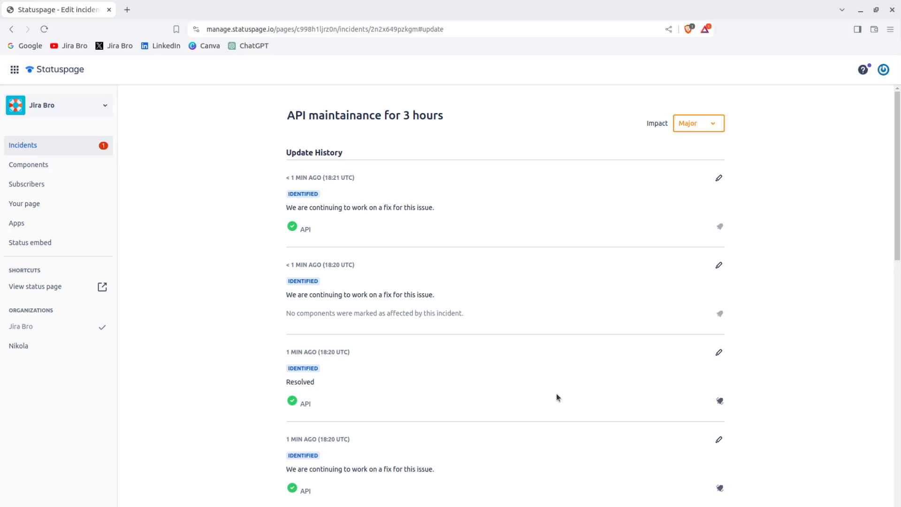
Reload the page and reopen the incident "API maintainance for 3 hours" from the open incidents list.
{"action": "left_click", "coordinate": [44, 29]}
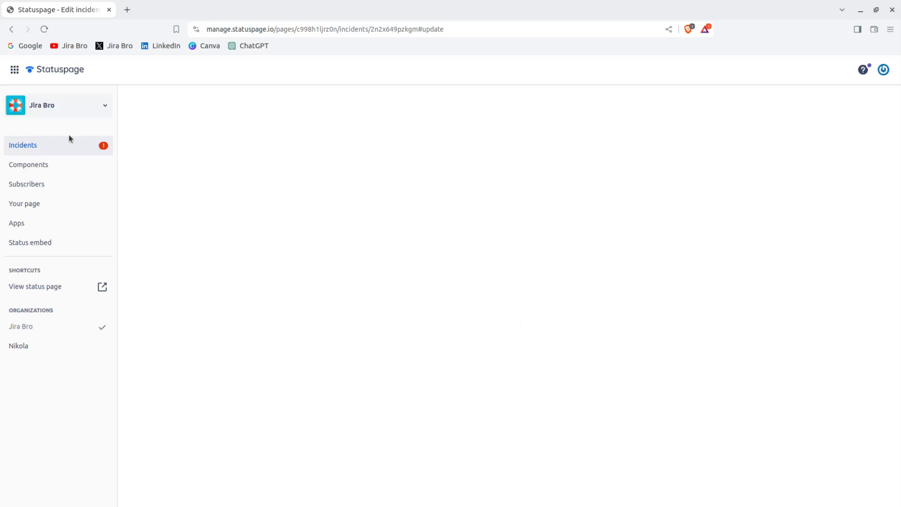
{"action": "left_click", "coordinate": [66, 144]}
{"action": "left_click", "coordinate": [85, 164]}
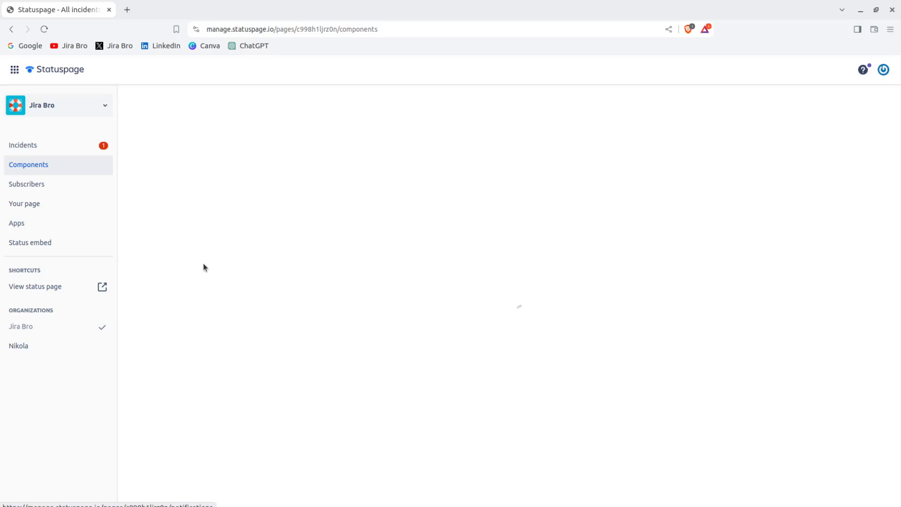
{"action": "left_click", "coordinate": [89, 147]}
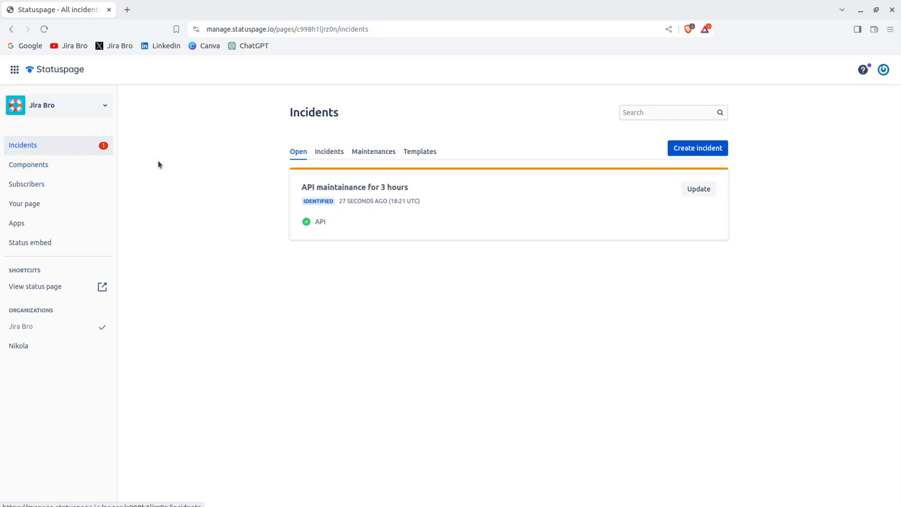
{"action": "left_click", "coordinate": [424, 193]}
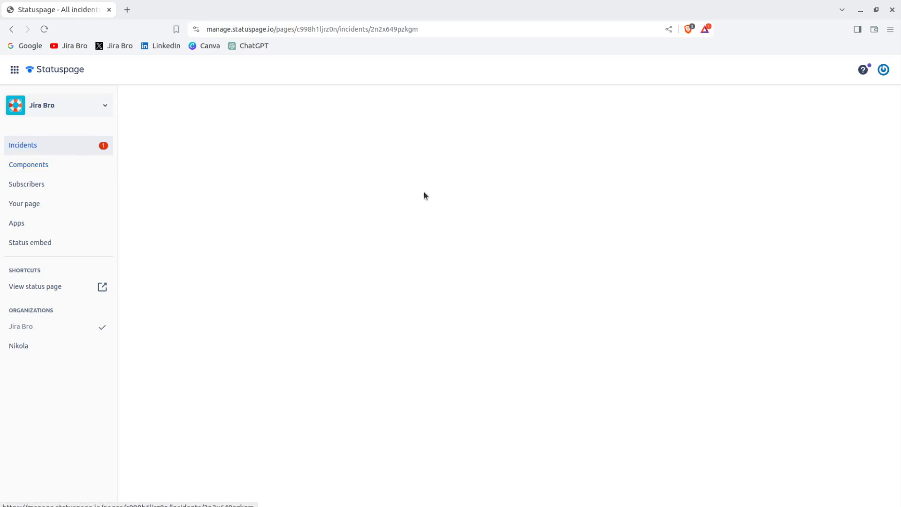
Try to remove API from the affected components of the new incident update, and check the notification and reminder options.
{"action": "scroll", "coordinate": [590, 314], "scroll_direction": "down", "scroll_amount": 8}
{"action": "scroll", "coordinate": [591, 316], "scroll_direction": "down", "scroll_amount": 5}
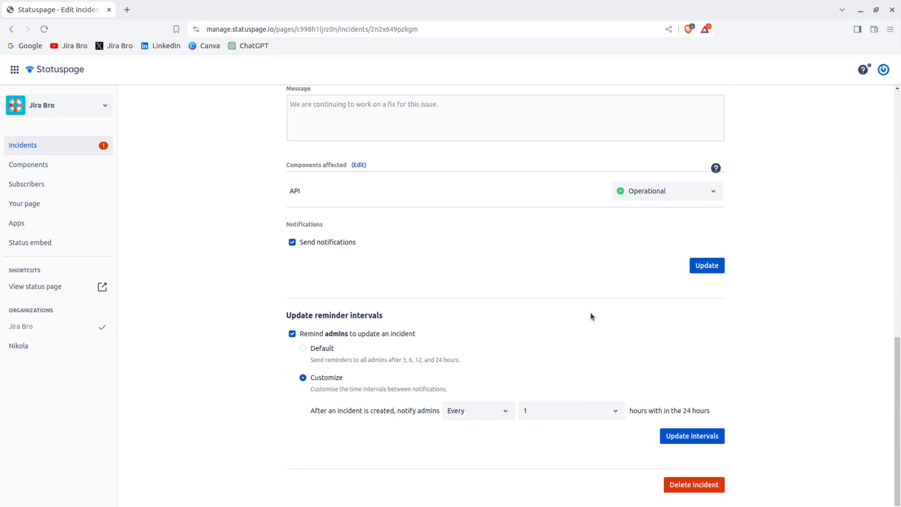
{"action": "scroll", "coordinate": [591, 316], "scroll_direction": "up", "scroll_amount": 2}
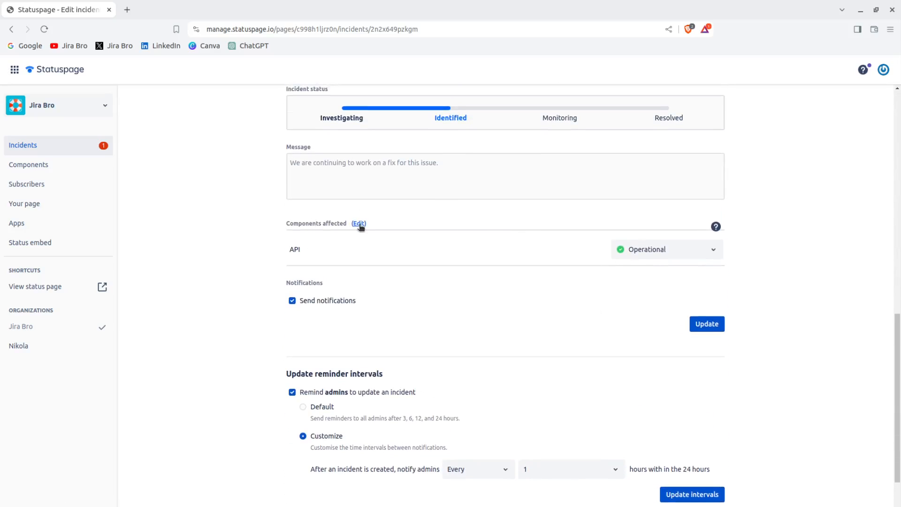
{"action": "left_click", "coordinate": [359, 224]}
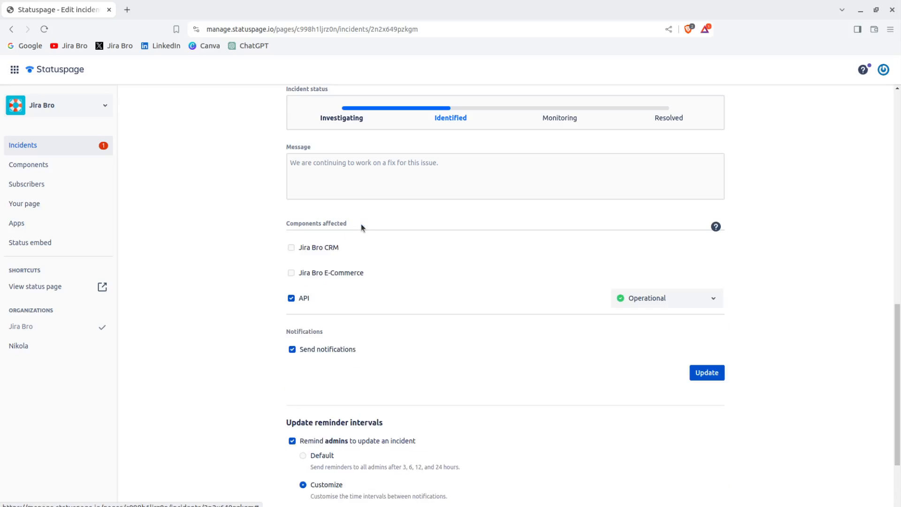
{"action": "left_click", "coordinate": [291, 298]}
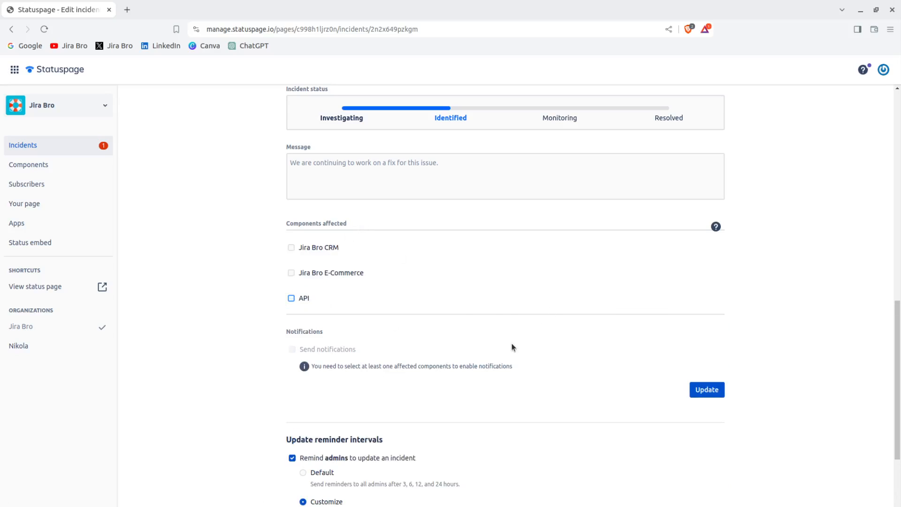
{"action": "scroll", "coordinate": [512, 344], "scroll_direction": "down", "scroll_amount": 1}
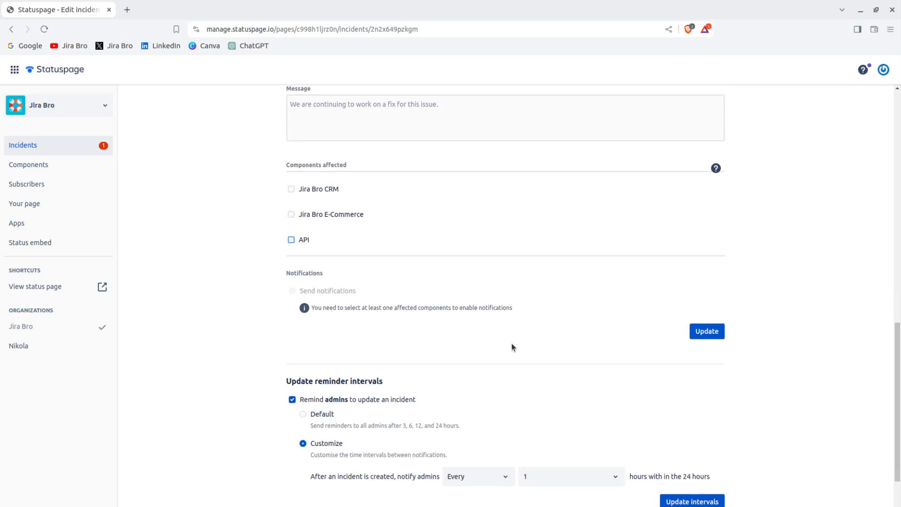
{"action": "scroll", "coordinate": [512, 348], "scroll_direction": "down", "scroll_amount": 1}
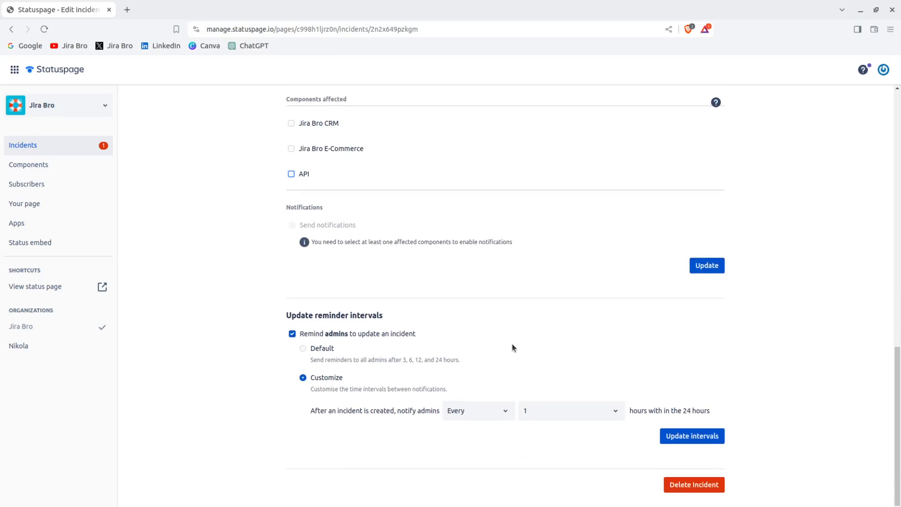
{"action": "scroll", "coordinate": [579, 359], "scroll_direction": "up", "scroll_amount": 2}
{"action": "scroll", "coordinate": [582, 360], "scroll_direction": "up", "scroll_amount": 10}
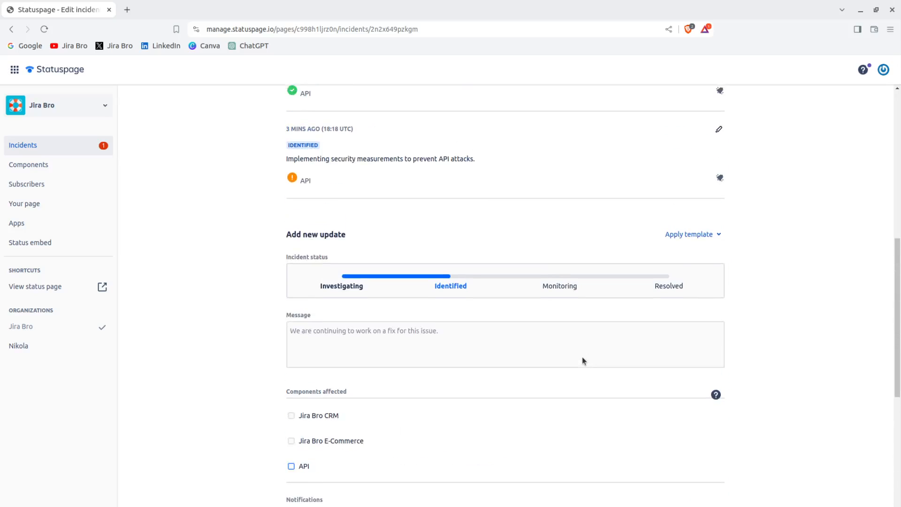
{"action": "scroll", "coordinate": [582, 360], "scroll_direction": "down", "scroll_amount": 10}
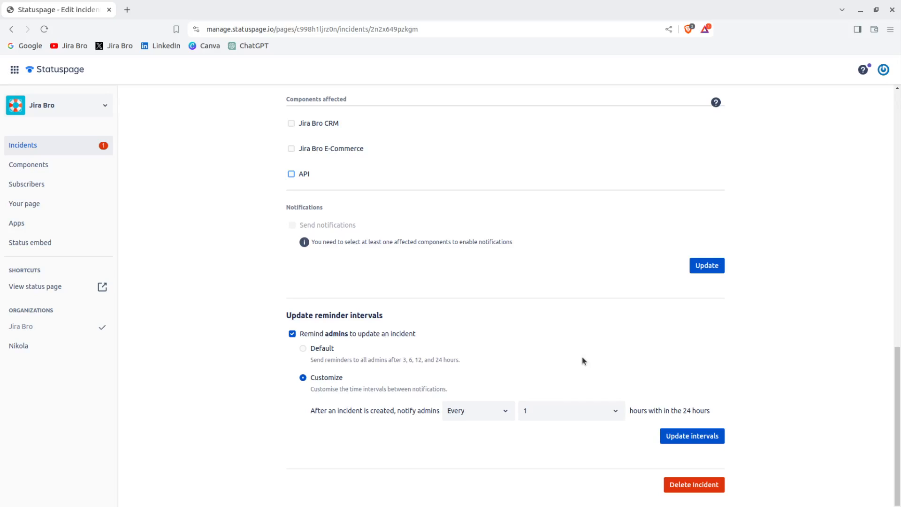
Save the incident's customized reminder intervals for admins.
{"action": "left_click_drag", "start_coordinate": [347, 238], "coordinate": [514, 243]}
{"action": "left_click", "coordinate": [559, 300]}
{"action": "left_click", "coordinate": [705, 441]}
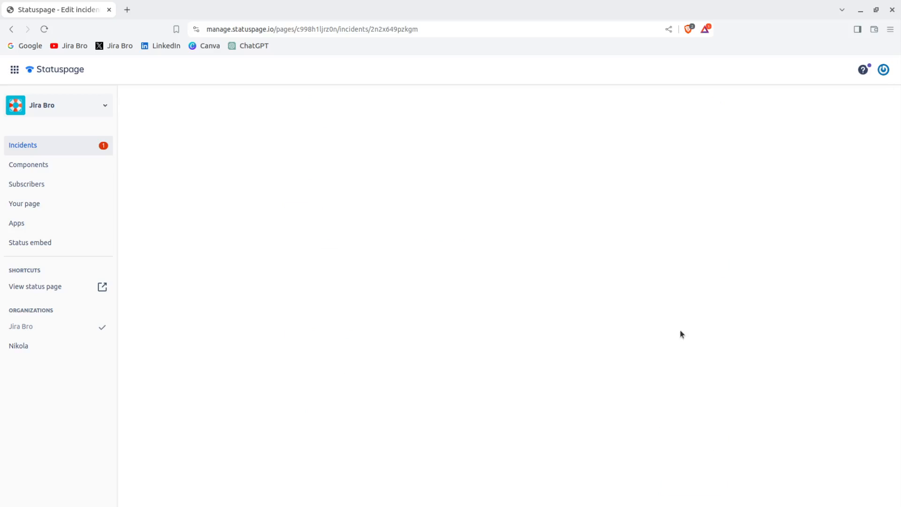
Post a Resolved update to the incident, keeping API as Operational and notifications enabled.
{"action": "scroll", "coordinate": [676, 314], "scroll_direction": "down", "scroll_amount": 12}
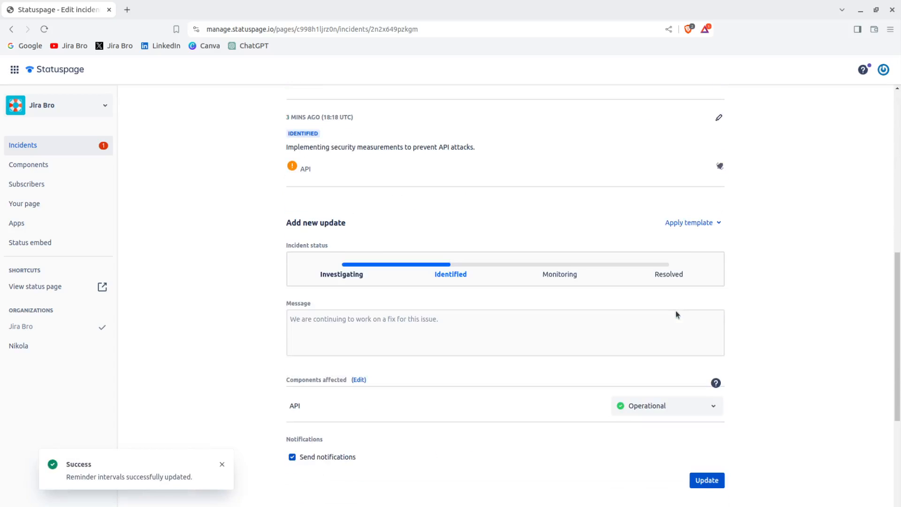
{"action": "scroll", "coordinate": [676, 315], "scroll_direction": "up", "scroll_amount": 5}
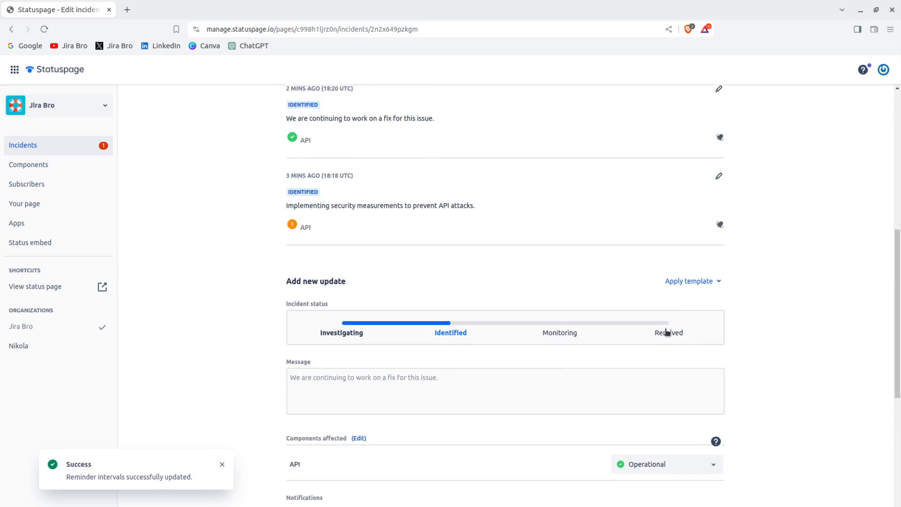
{"action": "left_click", "coordinate": [670, 333]}
{"action": "scroll", "coordinate": [674, 346], "scroll_direction": "down", "scroll_amount": 5}
{"action": "scroll", "coordinate": [674, 346], "scroll_direction": "up", "scroll_amount": 1}
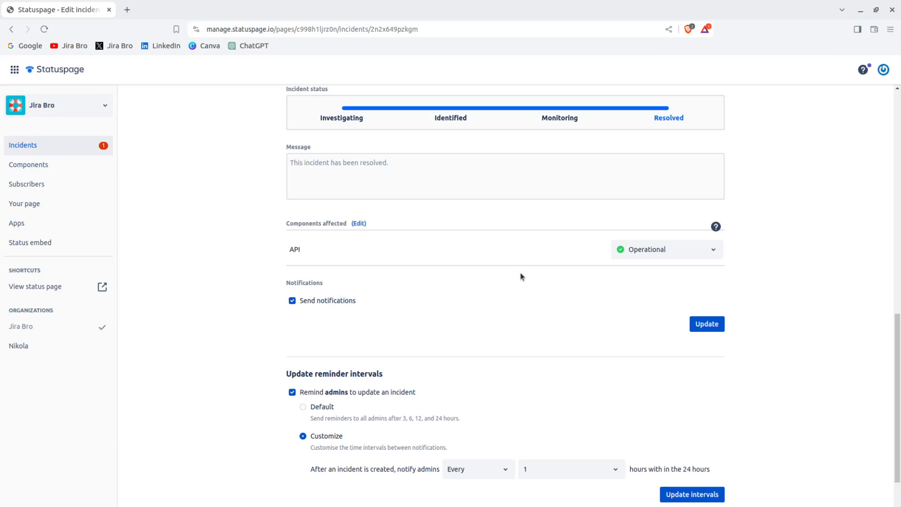
{"action": "left_click", "coordinate": [716, 328]}
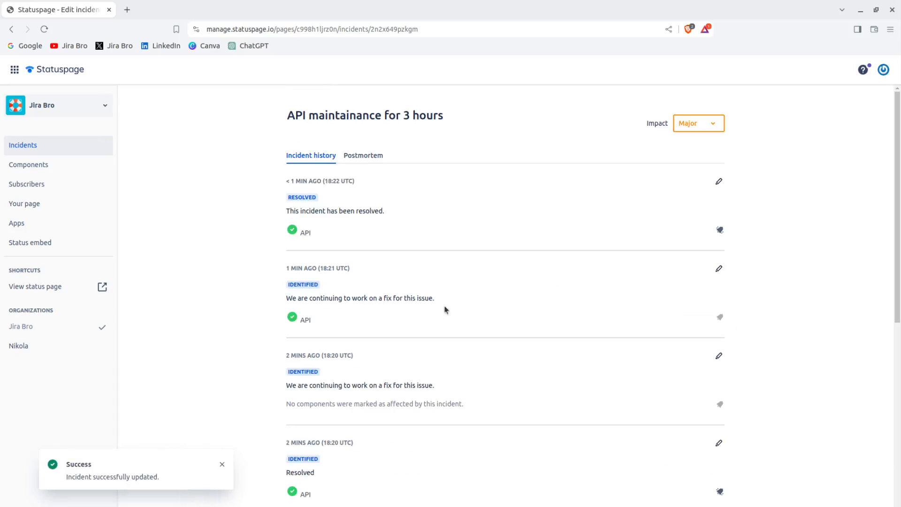
Check the open incidents, then list all incidents and open "API maintainance for 3 hours".
{"action": "left_click", "coordinate": [49, 145]}
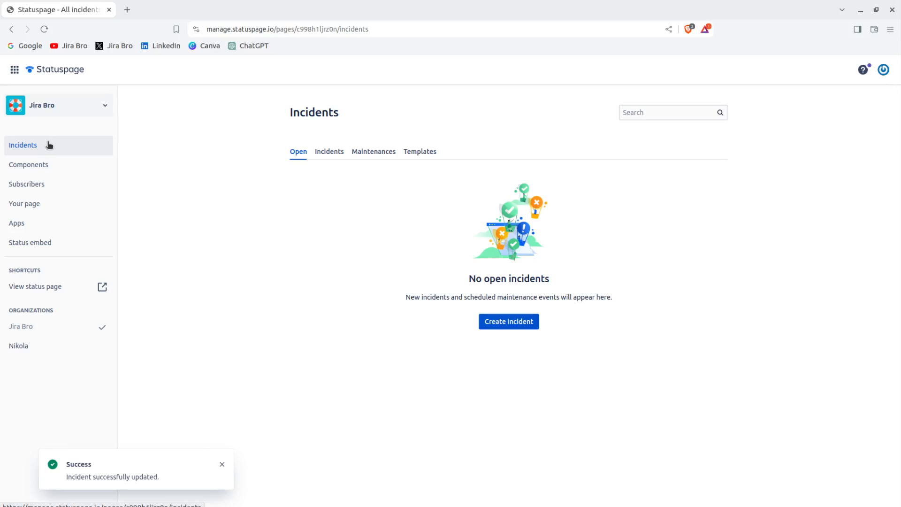
{"action": "left_click", "coordinate": [222, 464]}
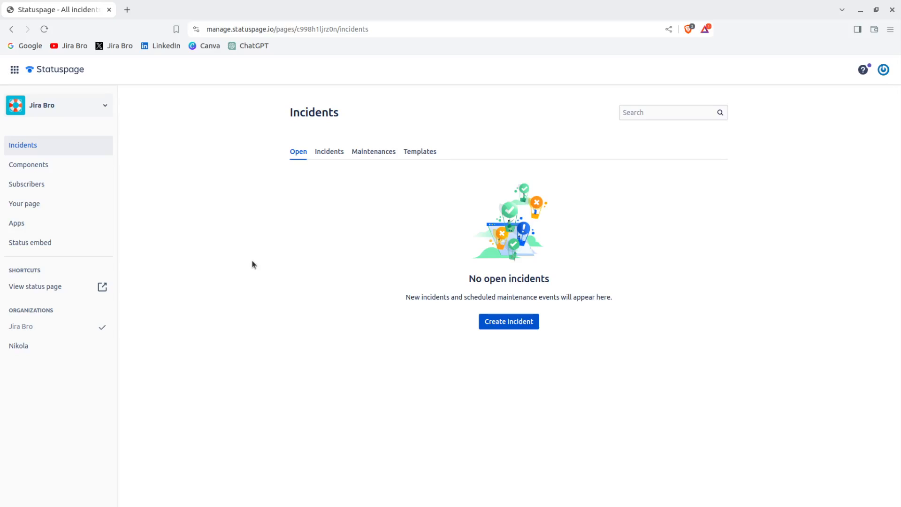
{"action": "left_click", "coordinate": [329, 154]}
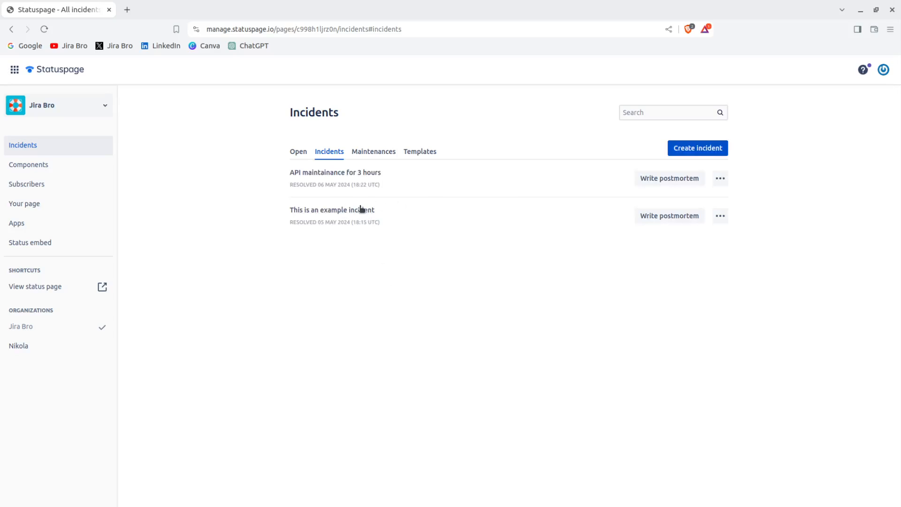
{"action": "left_click", "coordinate": [721, 178]}
{"action": "left_click", "coordinate": [686, 199]}
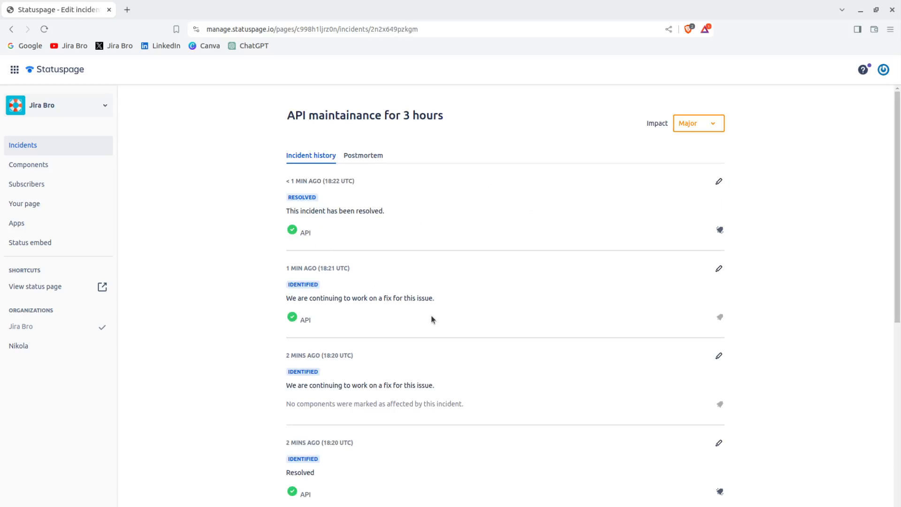
Review the resolved incident's update history and return to the open incidents list.
{"action": "scroll", "coordinate": [432, 318], "scroll_direction": "down", "scroll_amount": 4}
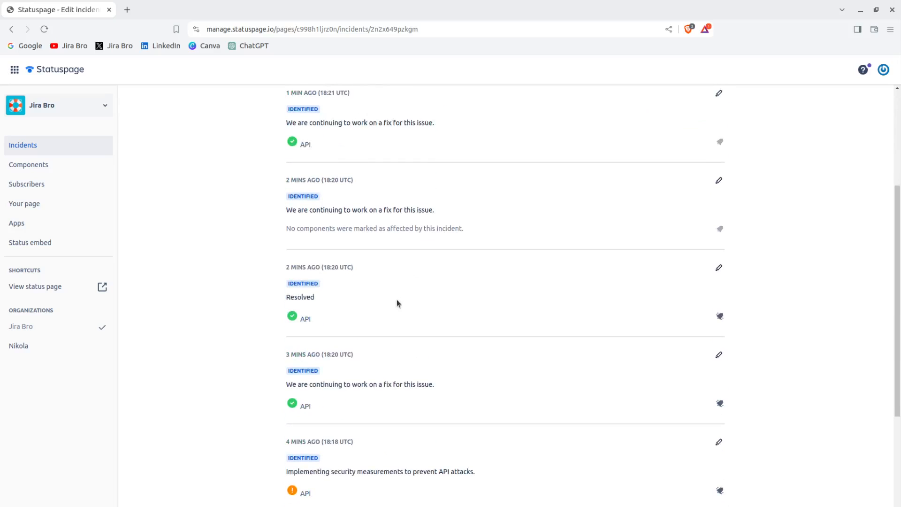
{"action": "scroll", "coordinate": [397, 301], "scroll_direction": "down", "scroll_amount": 4}
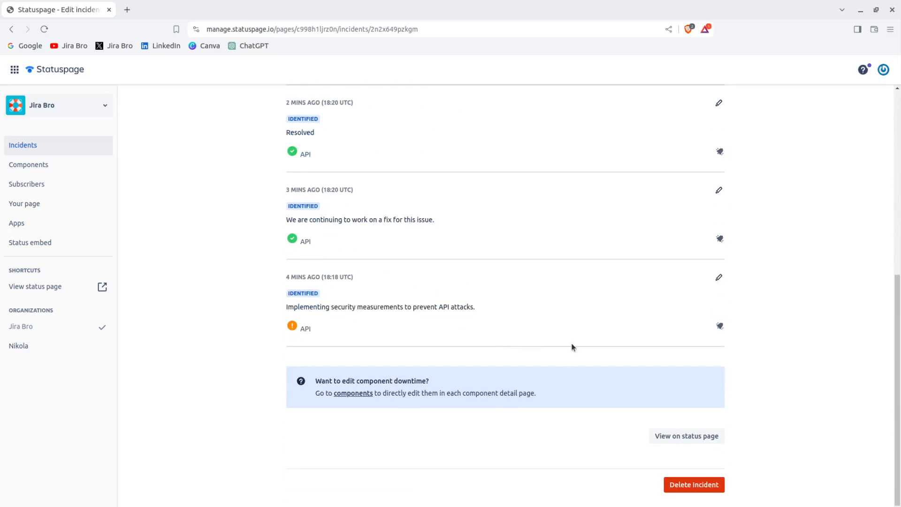
{"action": "scroll", "coordinate": [569, 346], "scroll_direction": "up", "scroll_amount": 10}
{"action": "scroll", "coordinate": [567, 364], "scroll_direction": "down", "scroll_amount": 10}
{"action": "scroll", "coordinate": [326, 280], "scroll_direction": "up", "scroll_amount": 1}
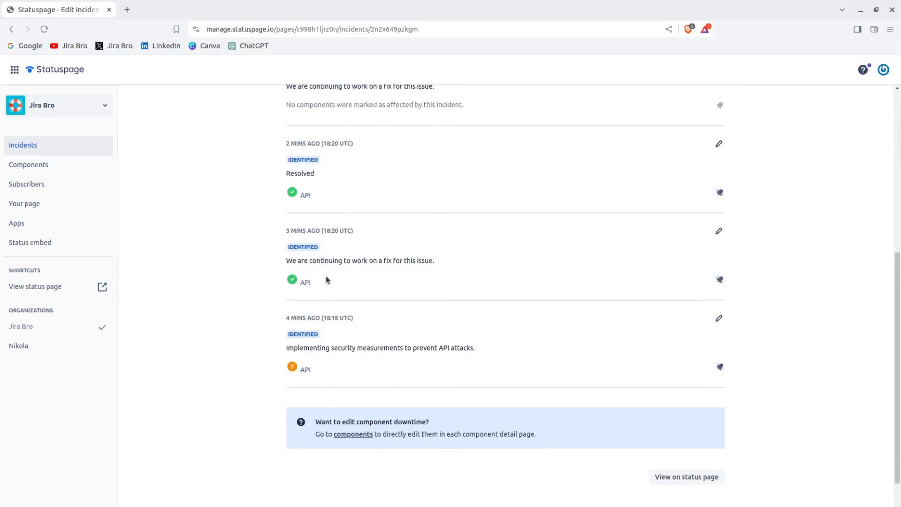
{"action": "left_click", "coordinate": [33, 149]}
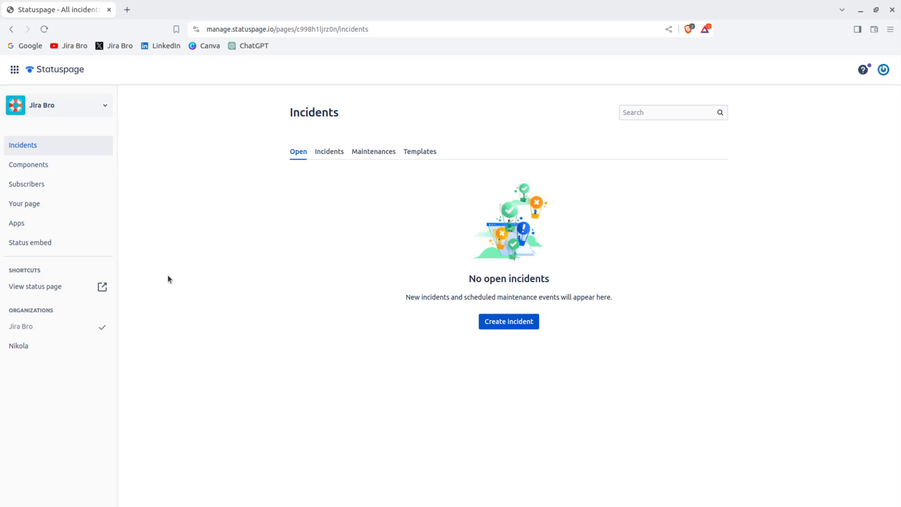